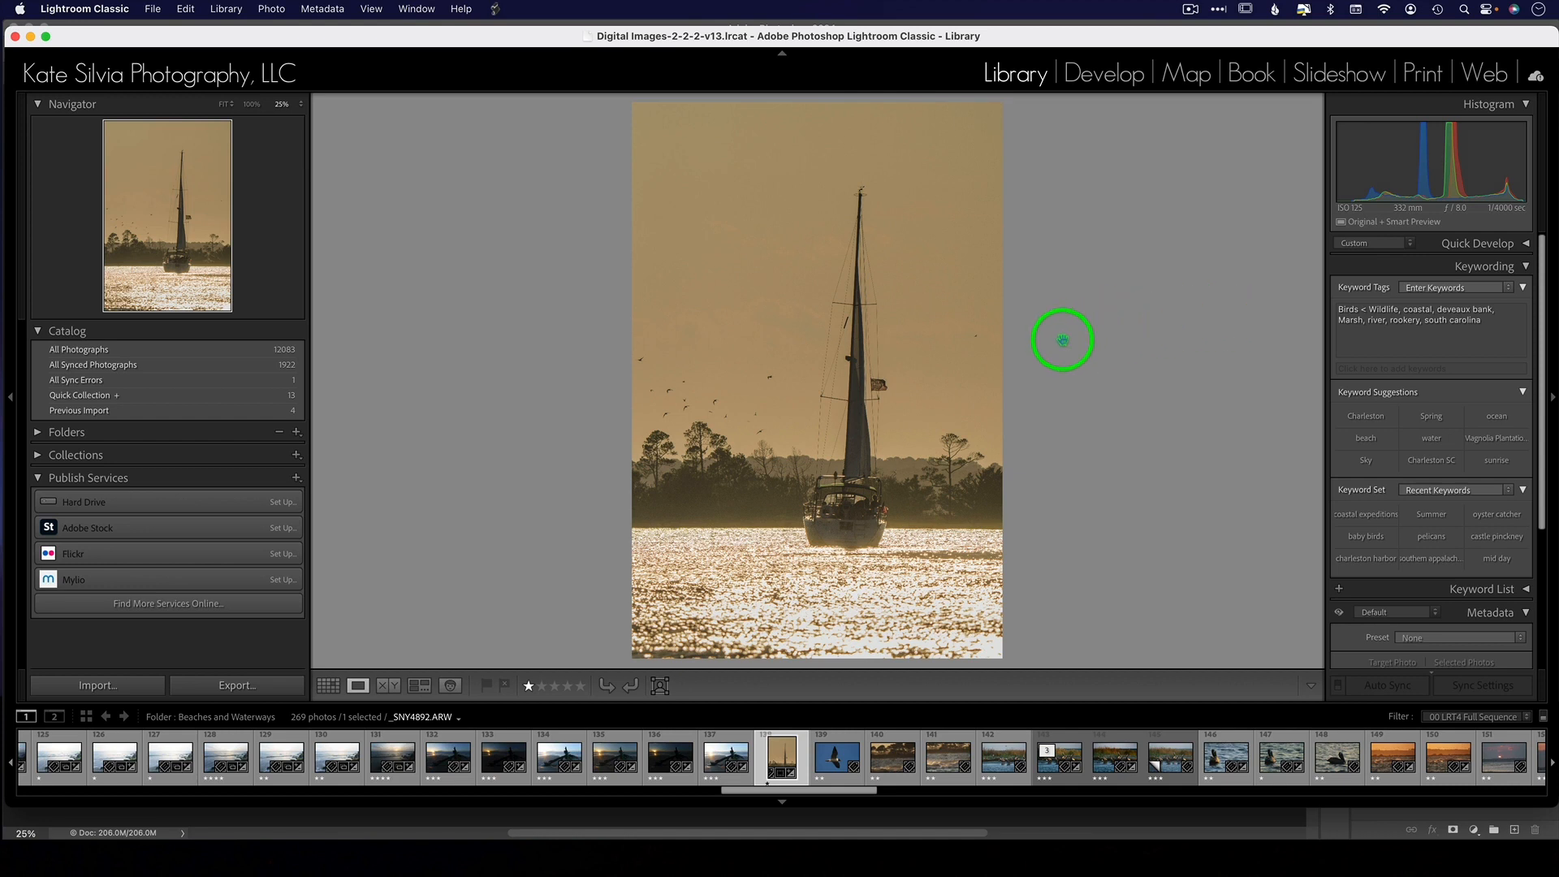
- Show the sailboat photo _SNY4892.ARW in the Develop module and open it for editing in Adobe Photoshop 2024
click(1111, 77)
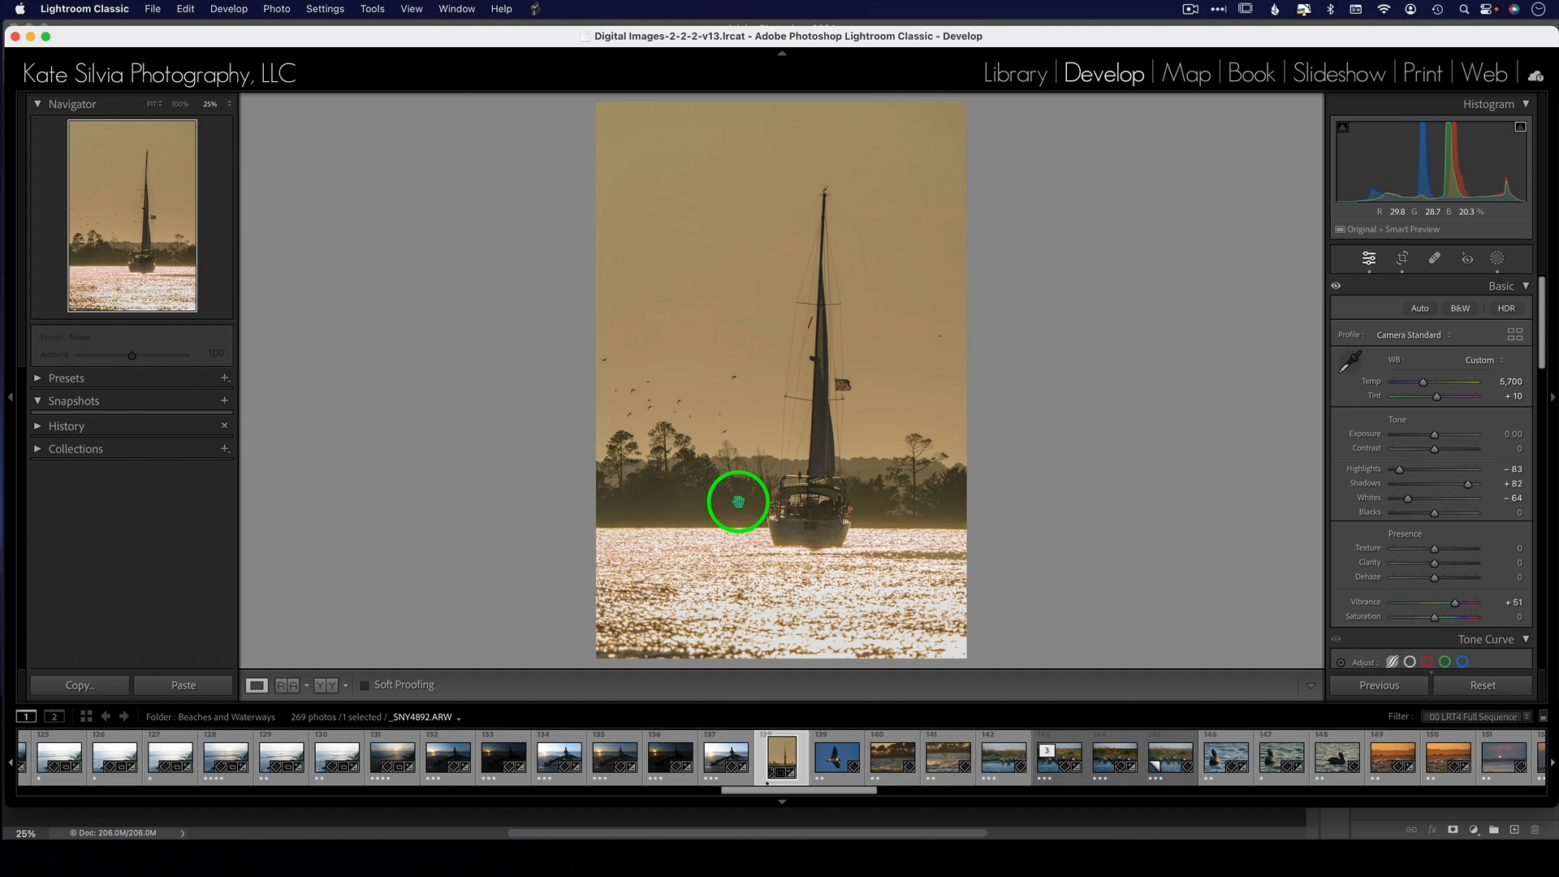
right_click(761, 393)
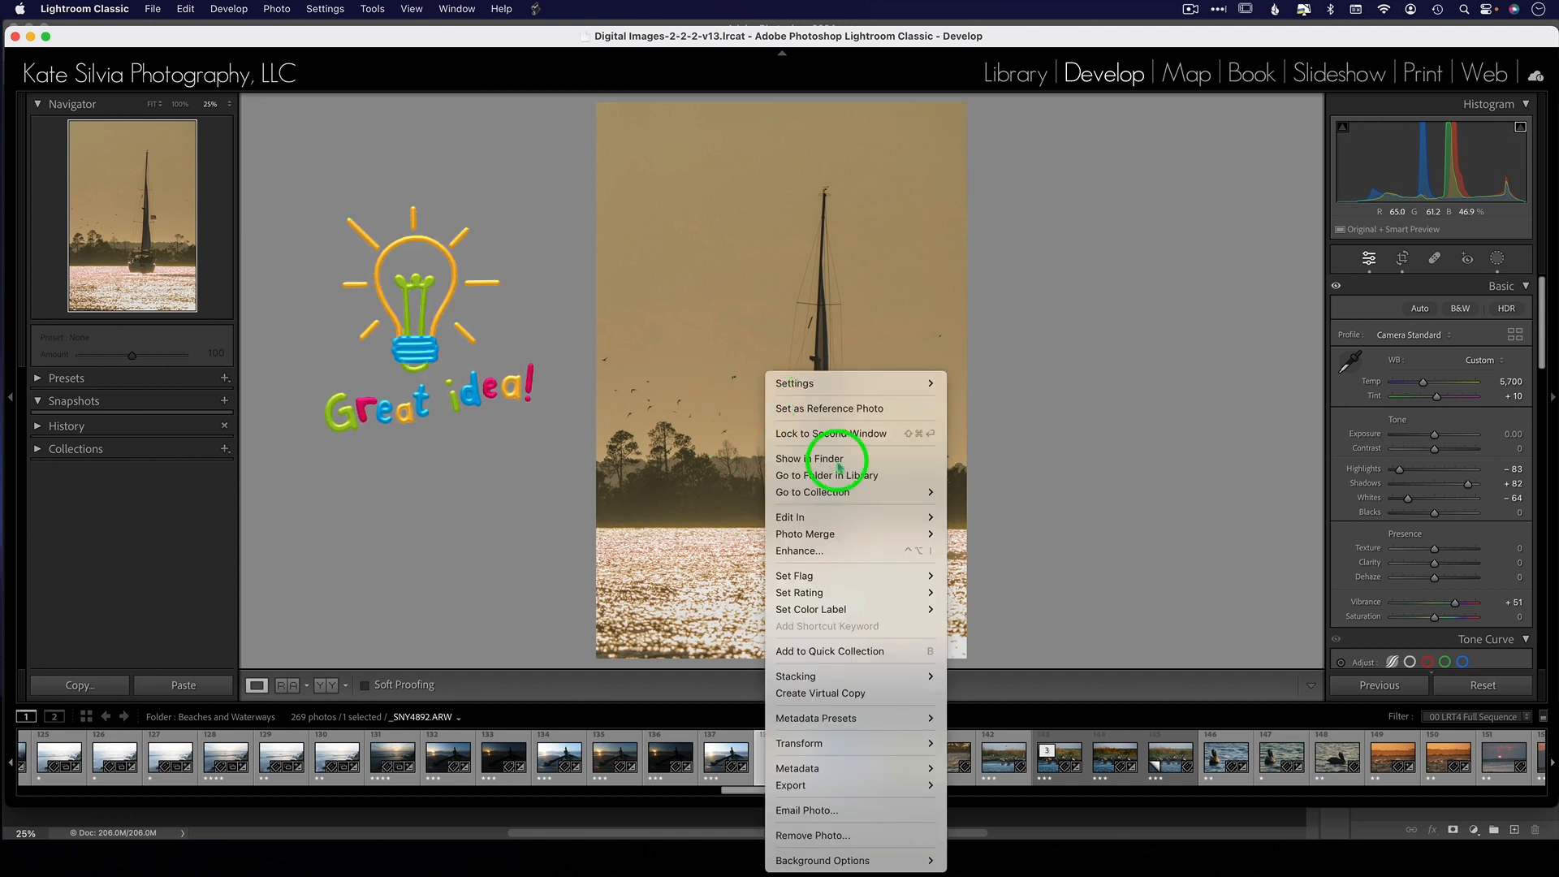
mouse_move(851, 518)
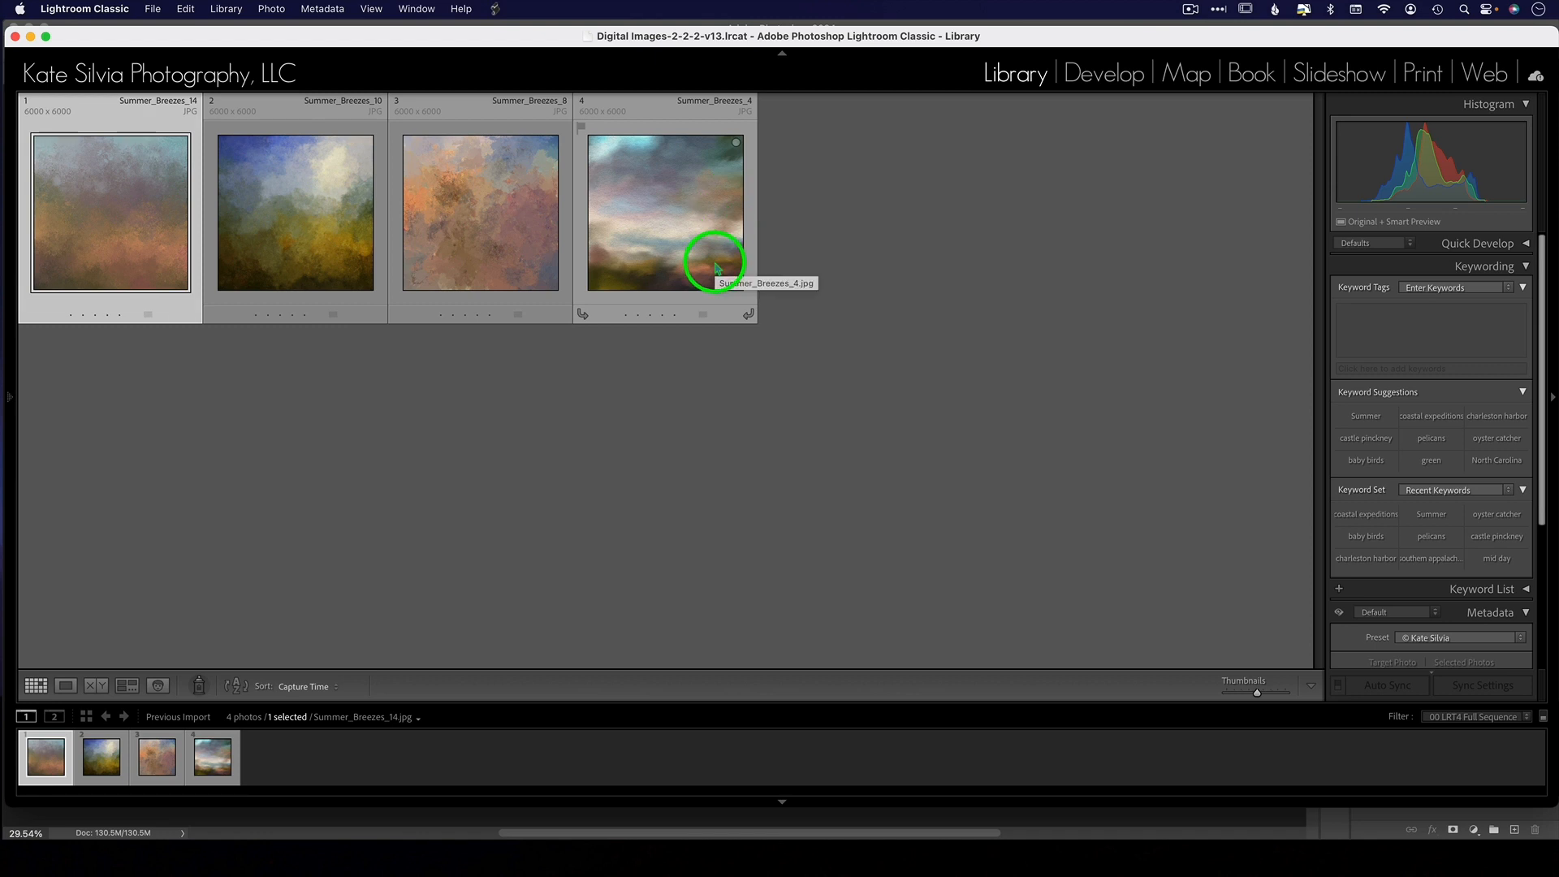
- Enlarge the Summer_Breezes_14 texture from the previous import and open it in Adobe Photoshop 2024
double_click(89, 211)
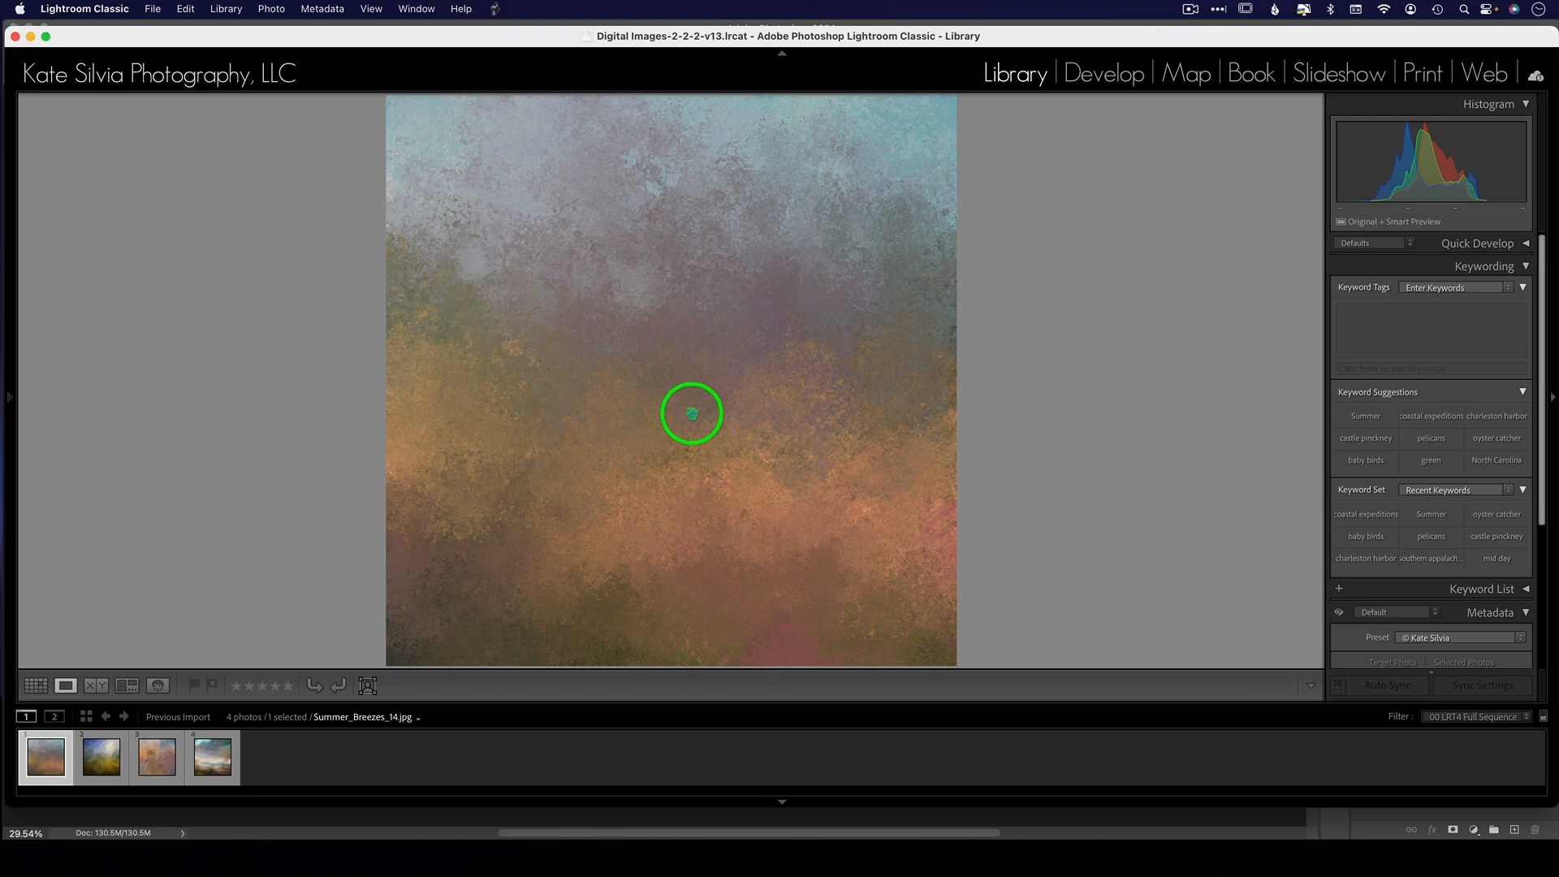
right_click(682, 358)
mouse_move(771, 463)
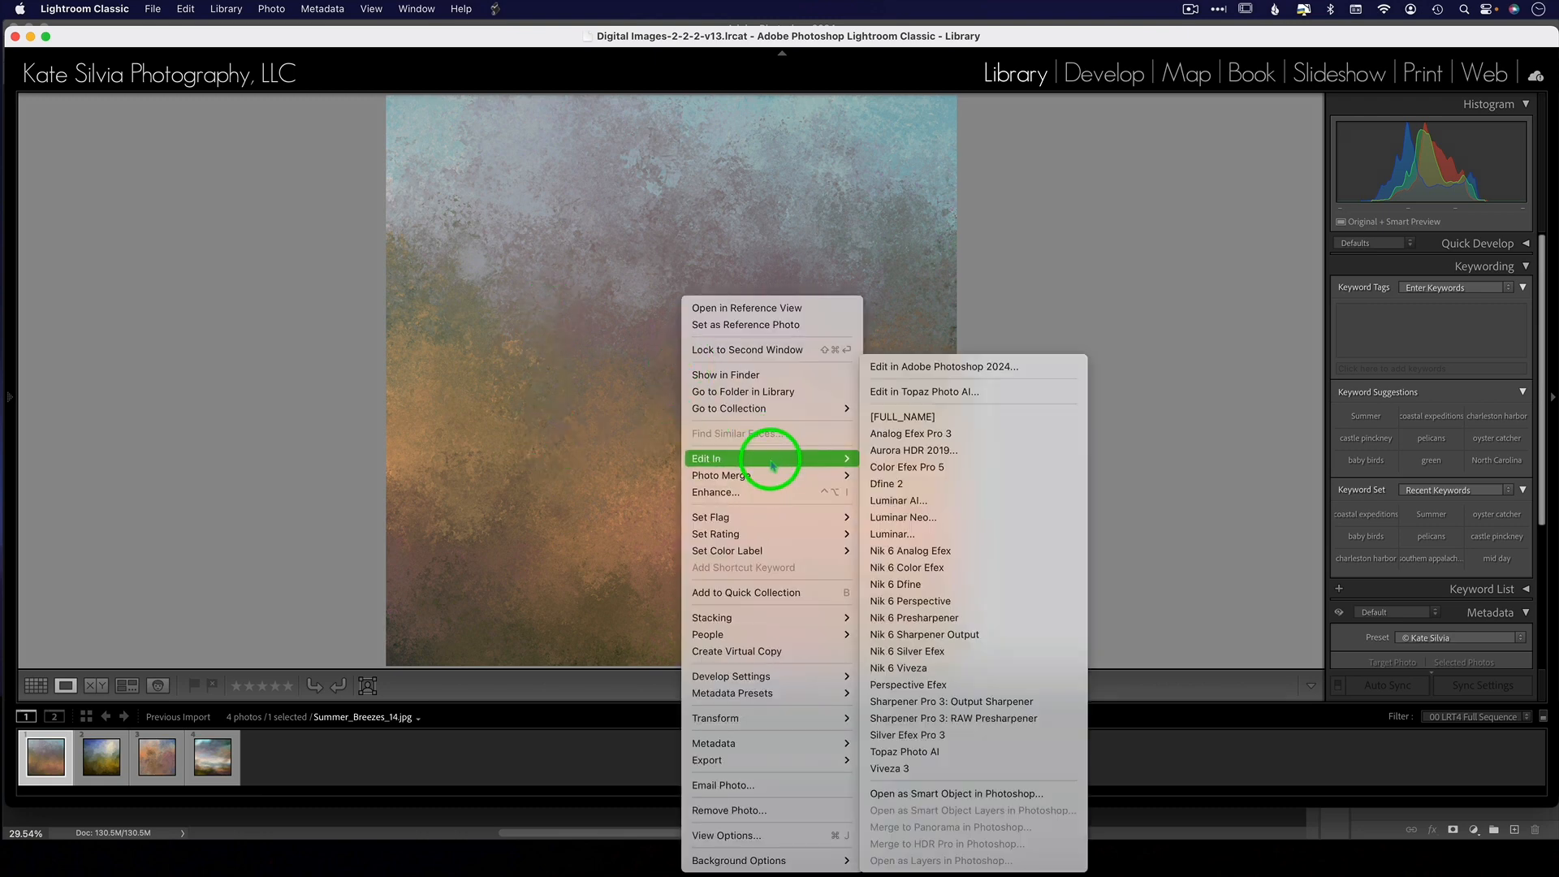
click(922, 366)
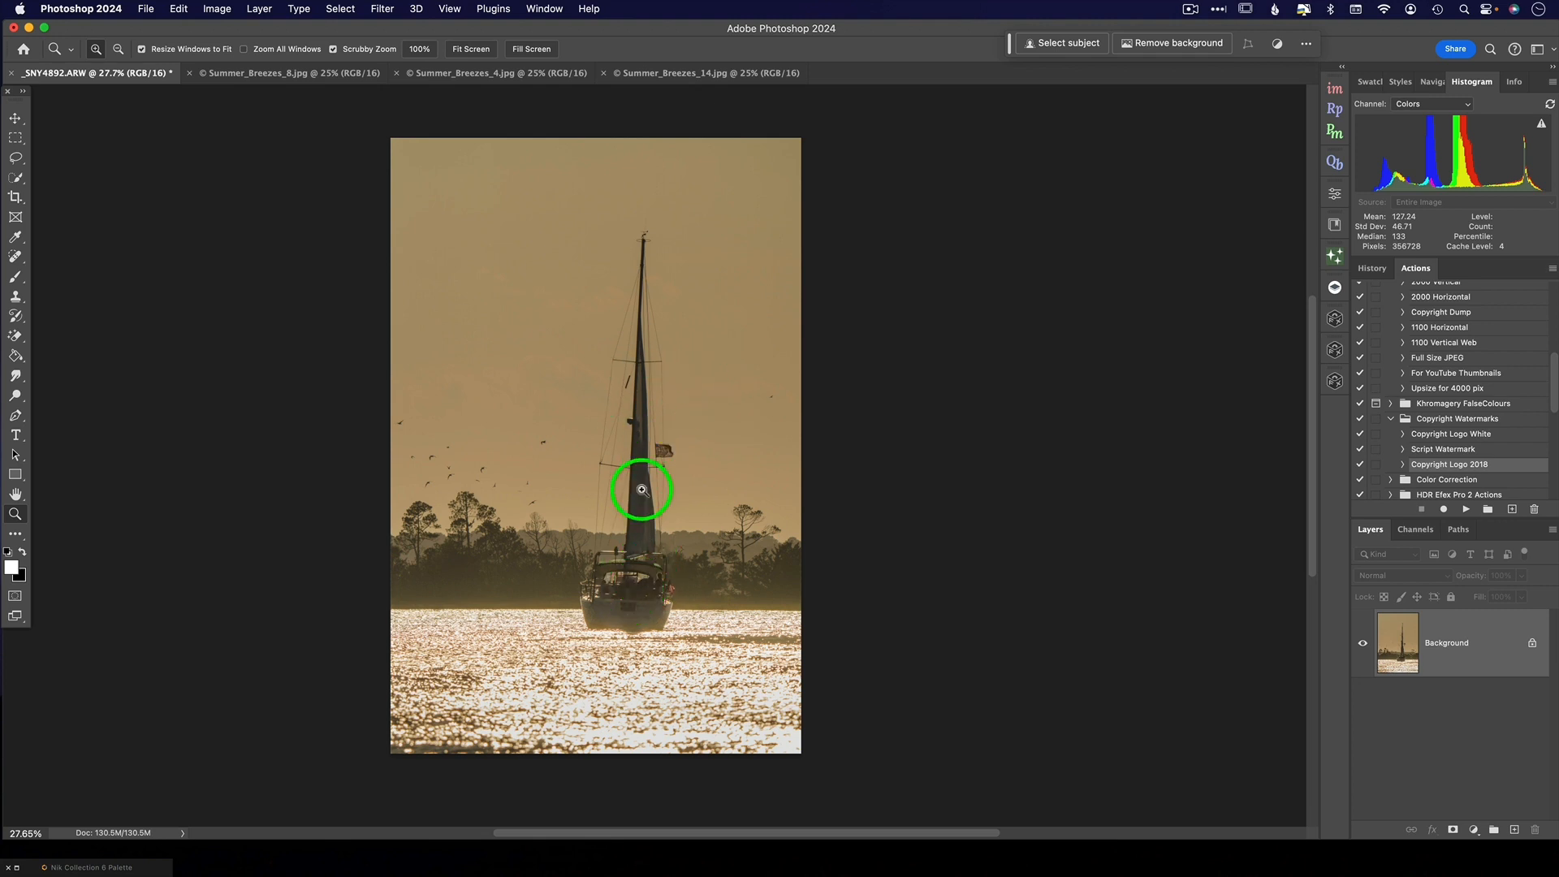
- Select the sailboat as the subject and add the missed parts along the hull and stern with Quick Selection
click(340, 9)
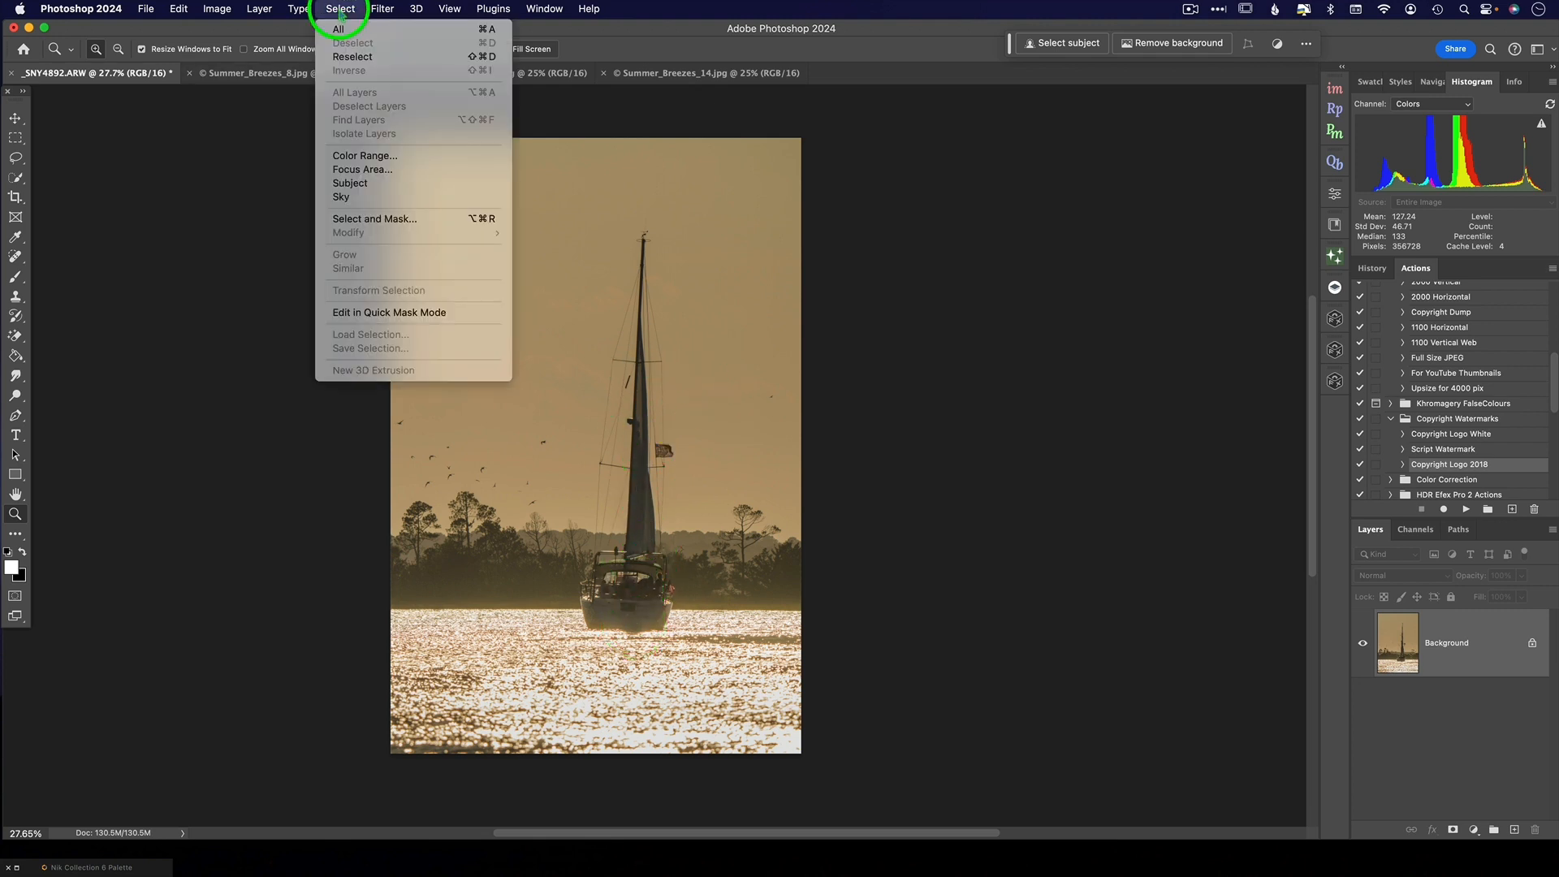
click(370, 185)
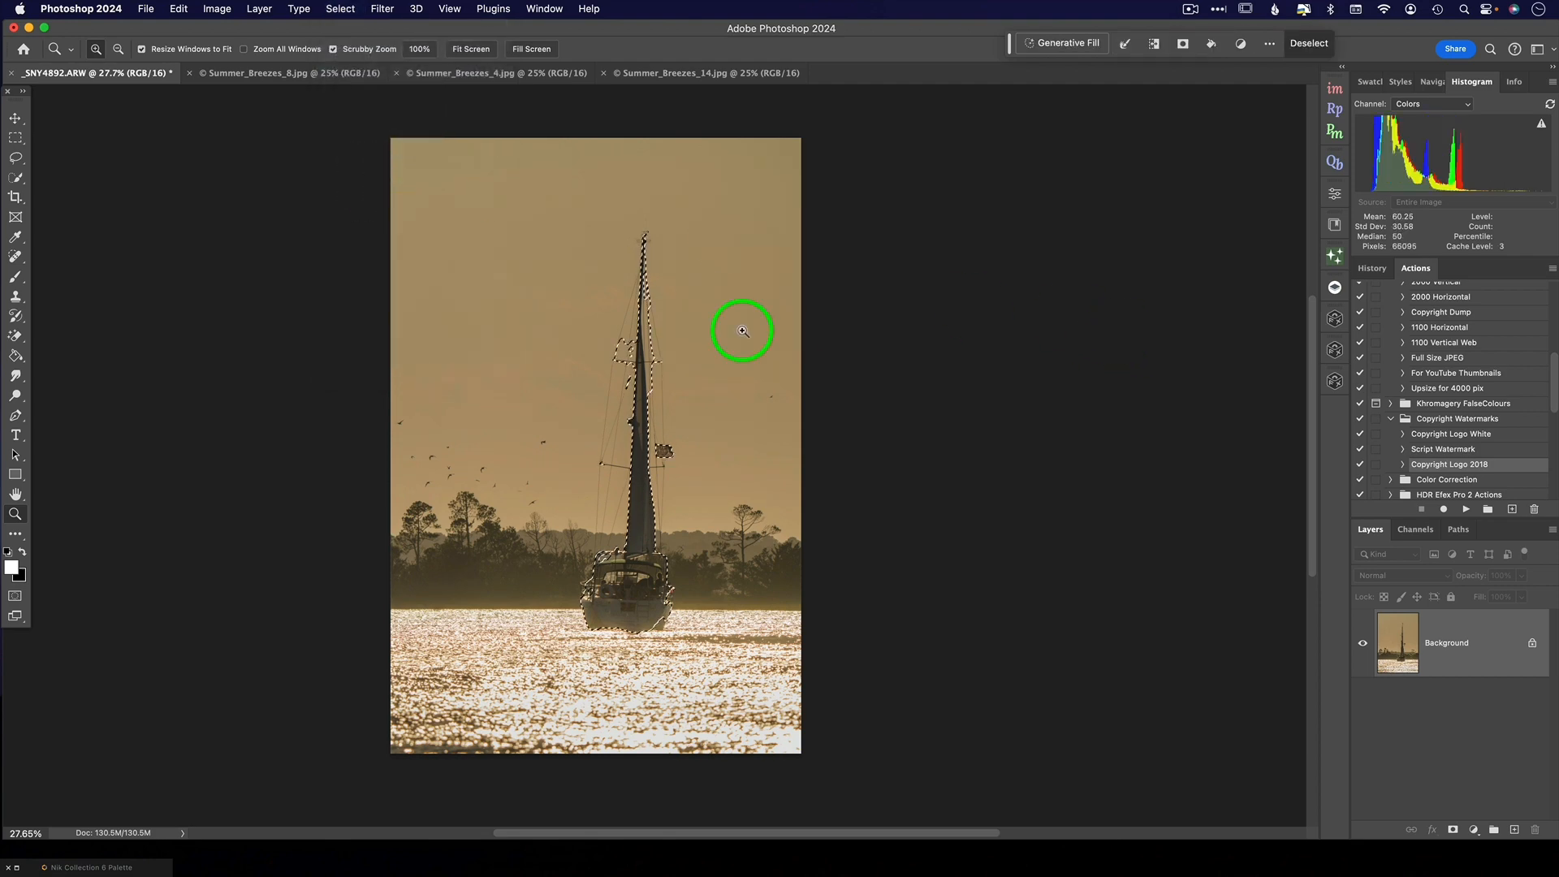
drag(665, 353, 668, 349)
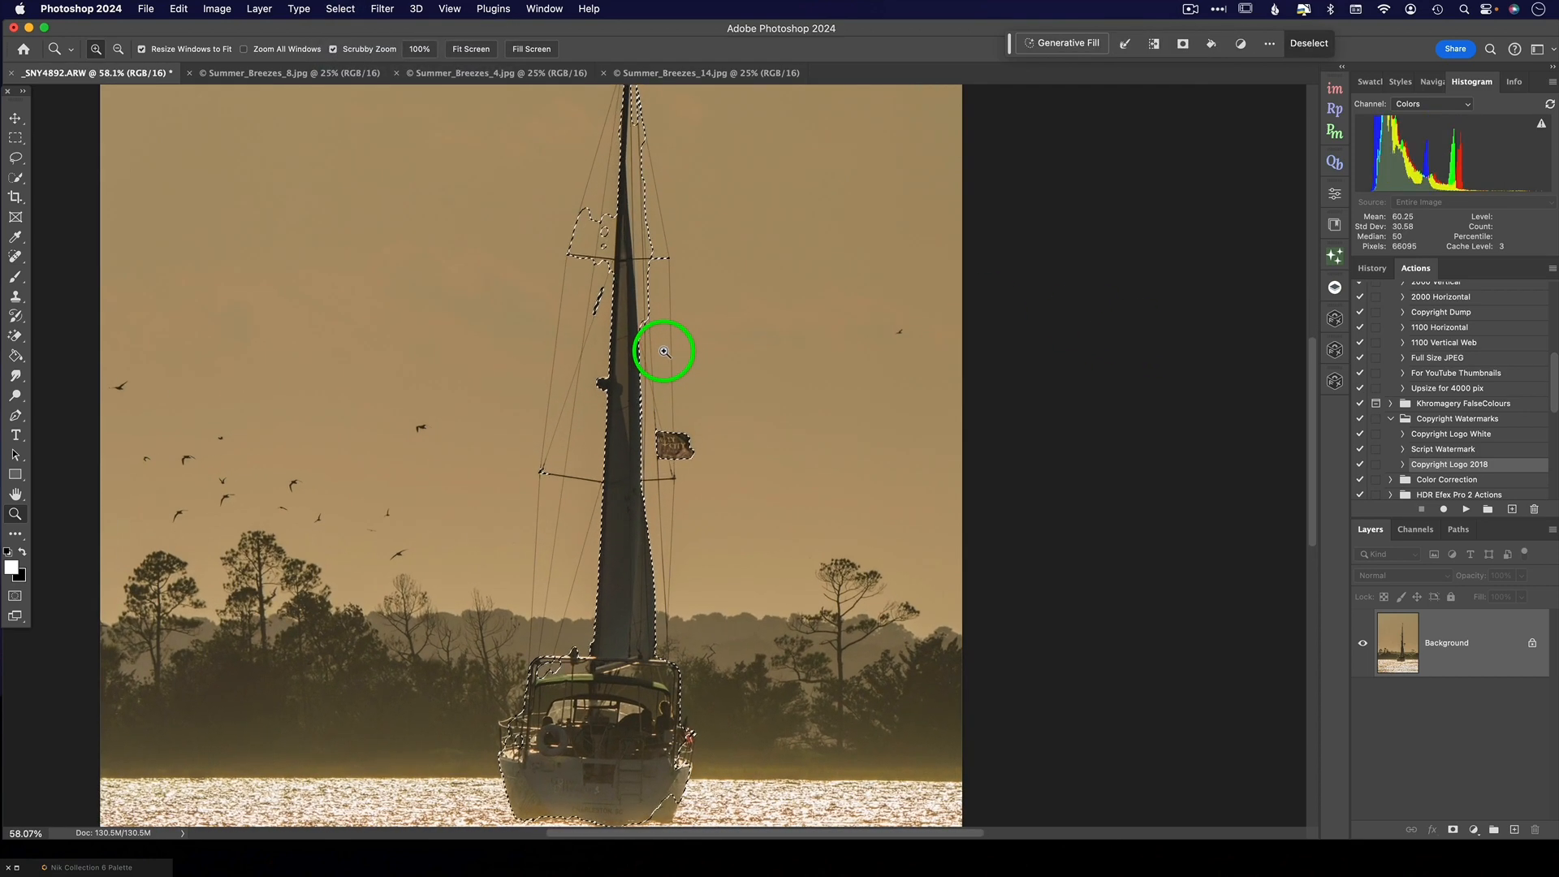
click(16, 179)
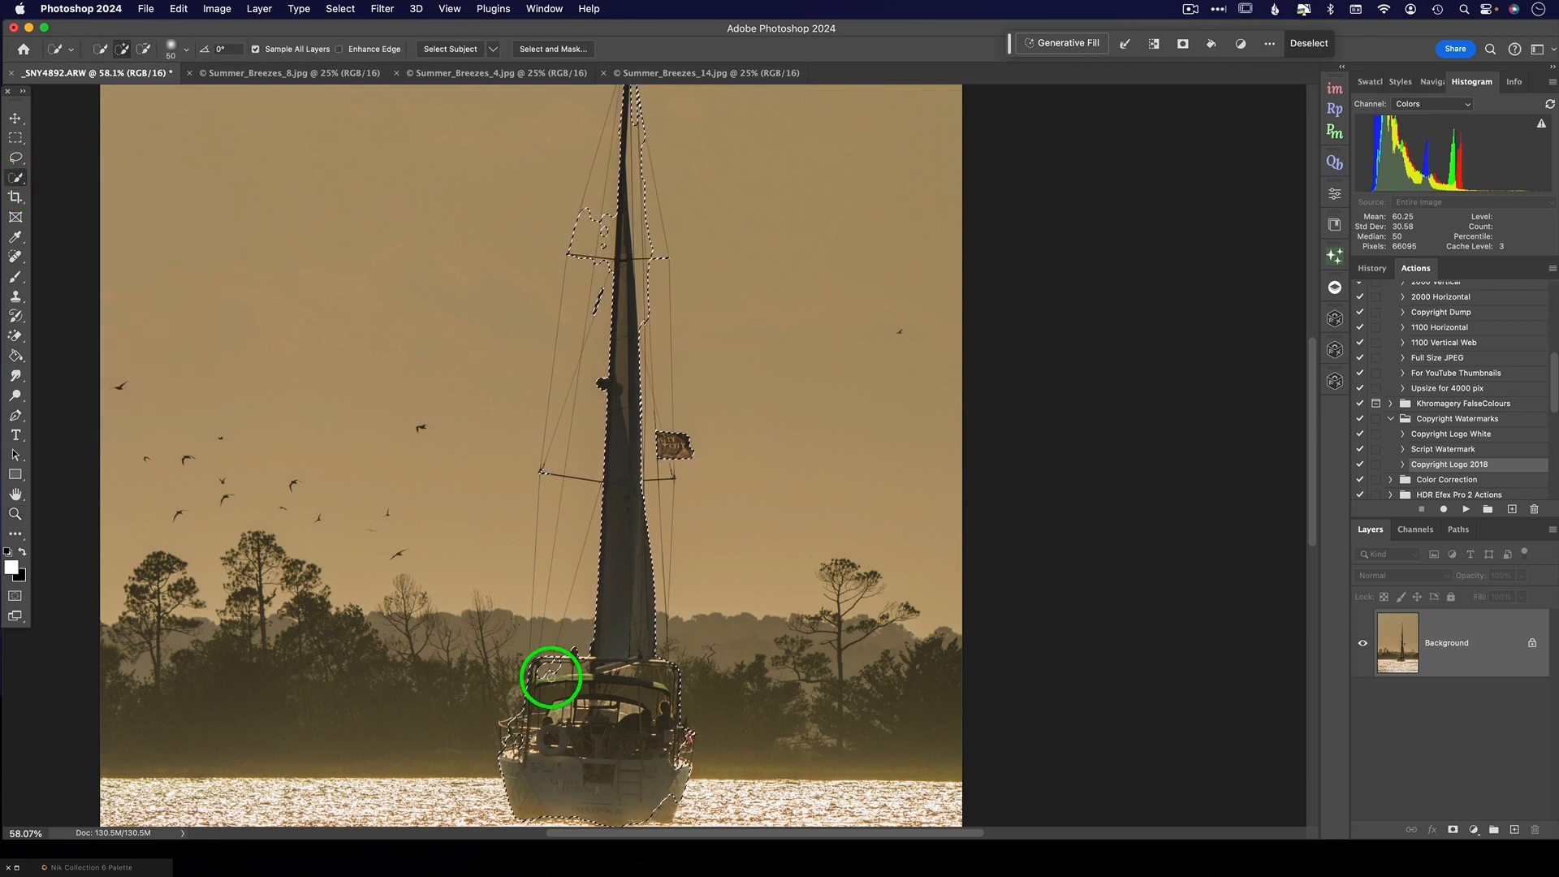
drag(551, 677, 543, 670)
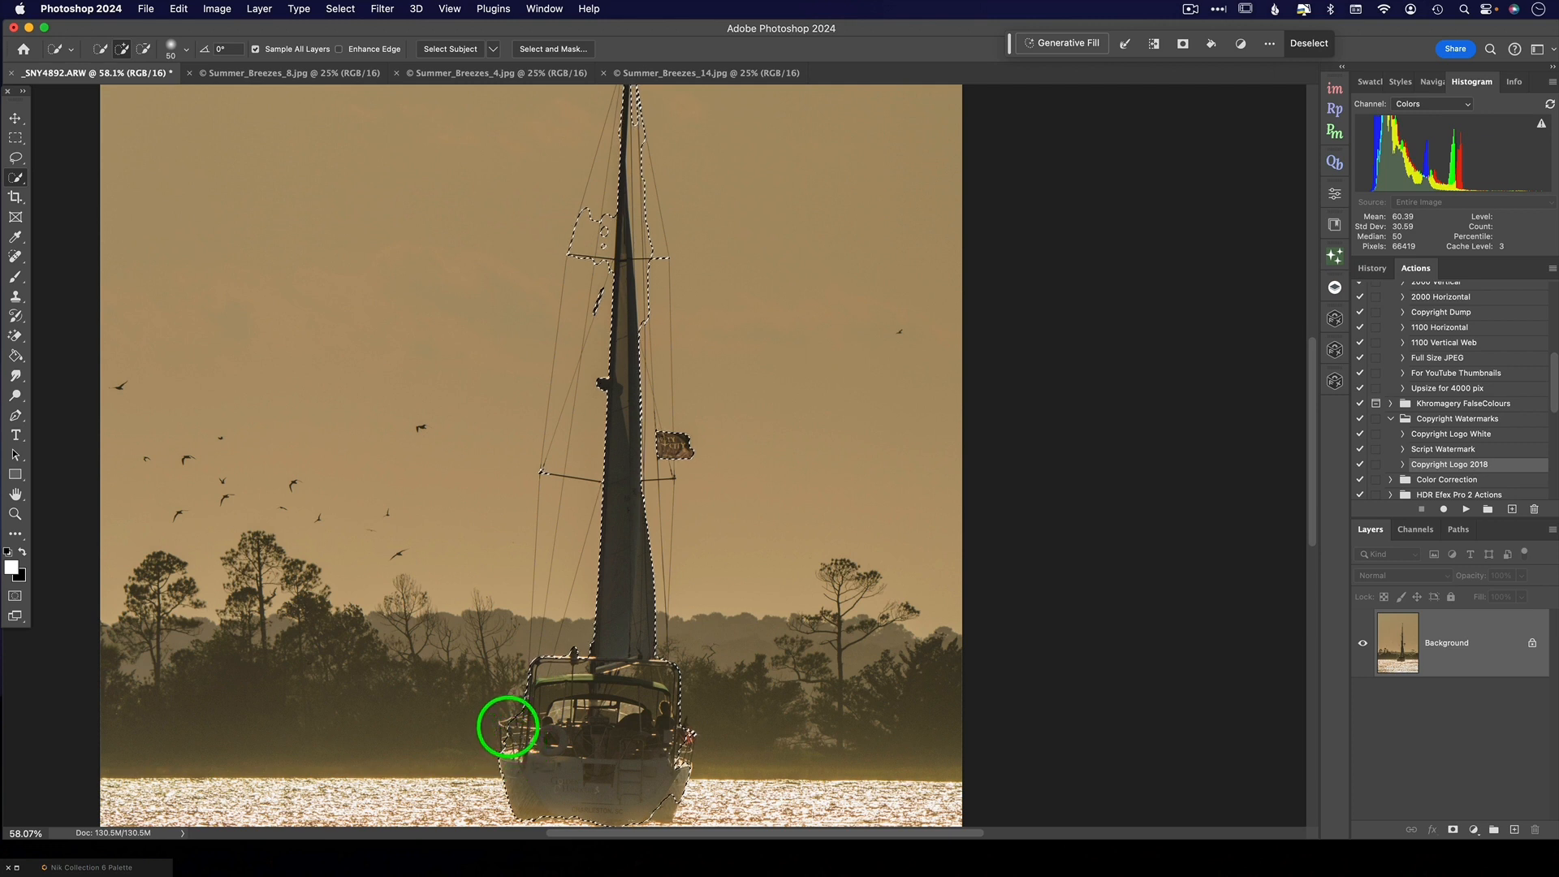
drag(503, 723, 529, 731)
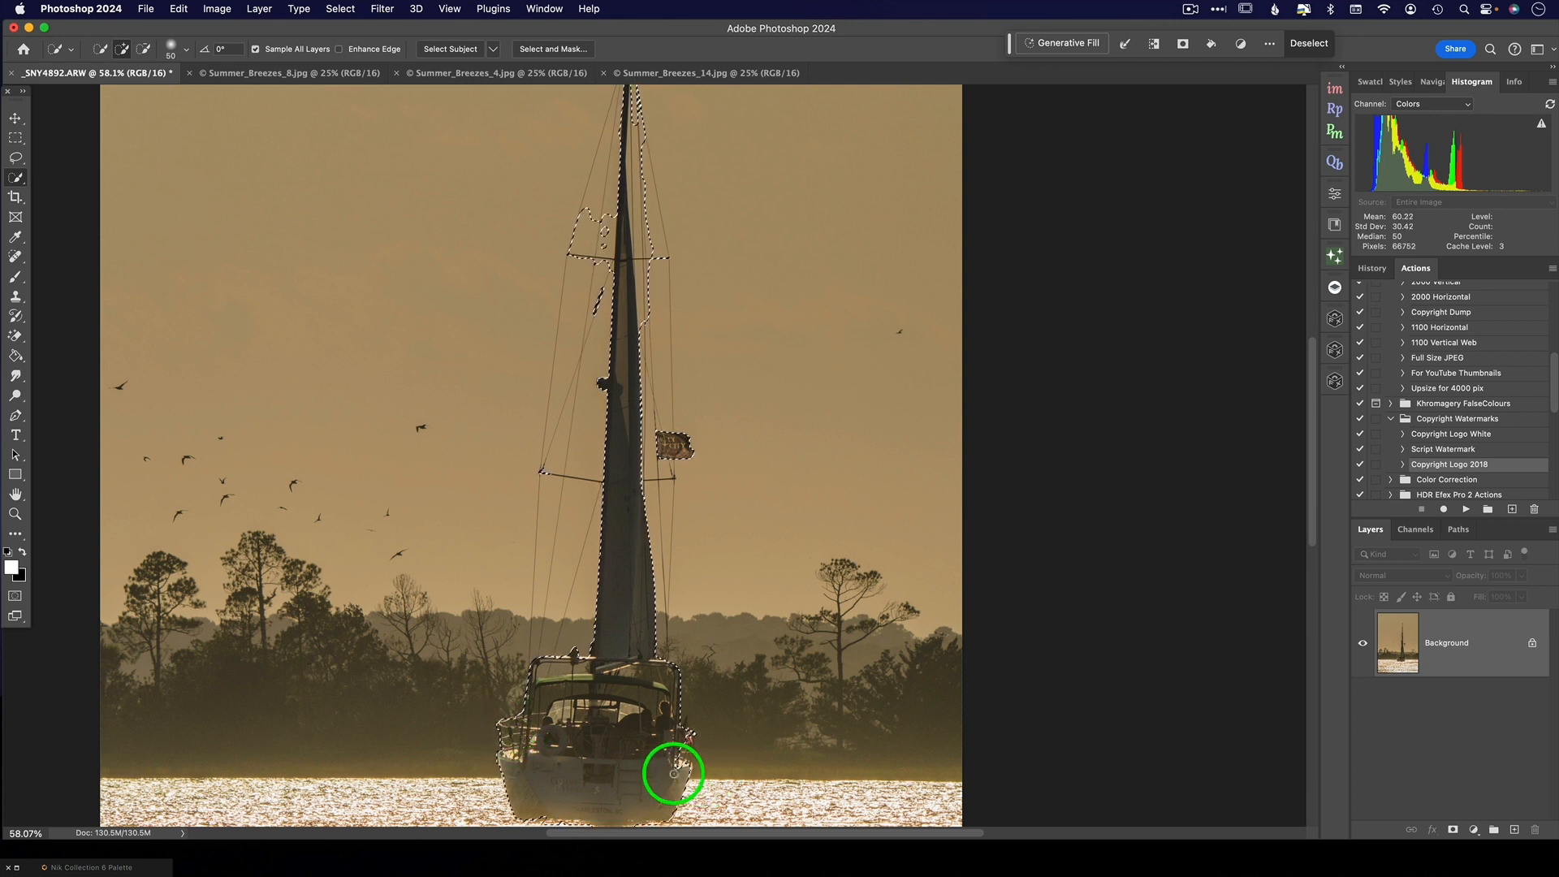
drag(666, 801, 679, 758)
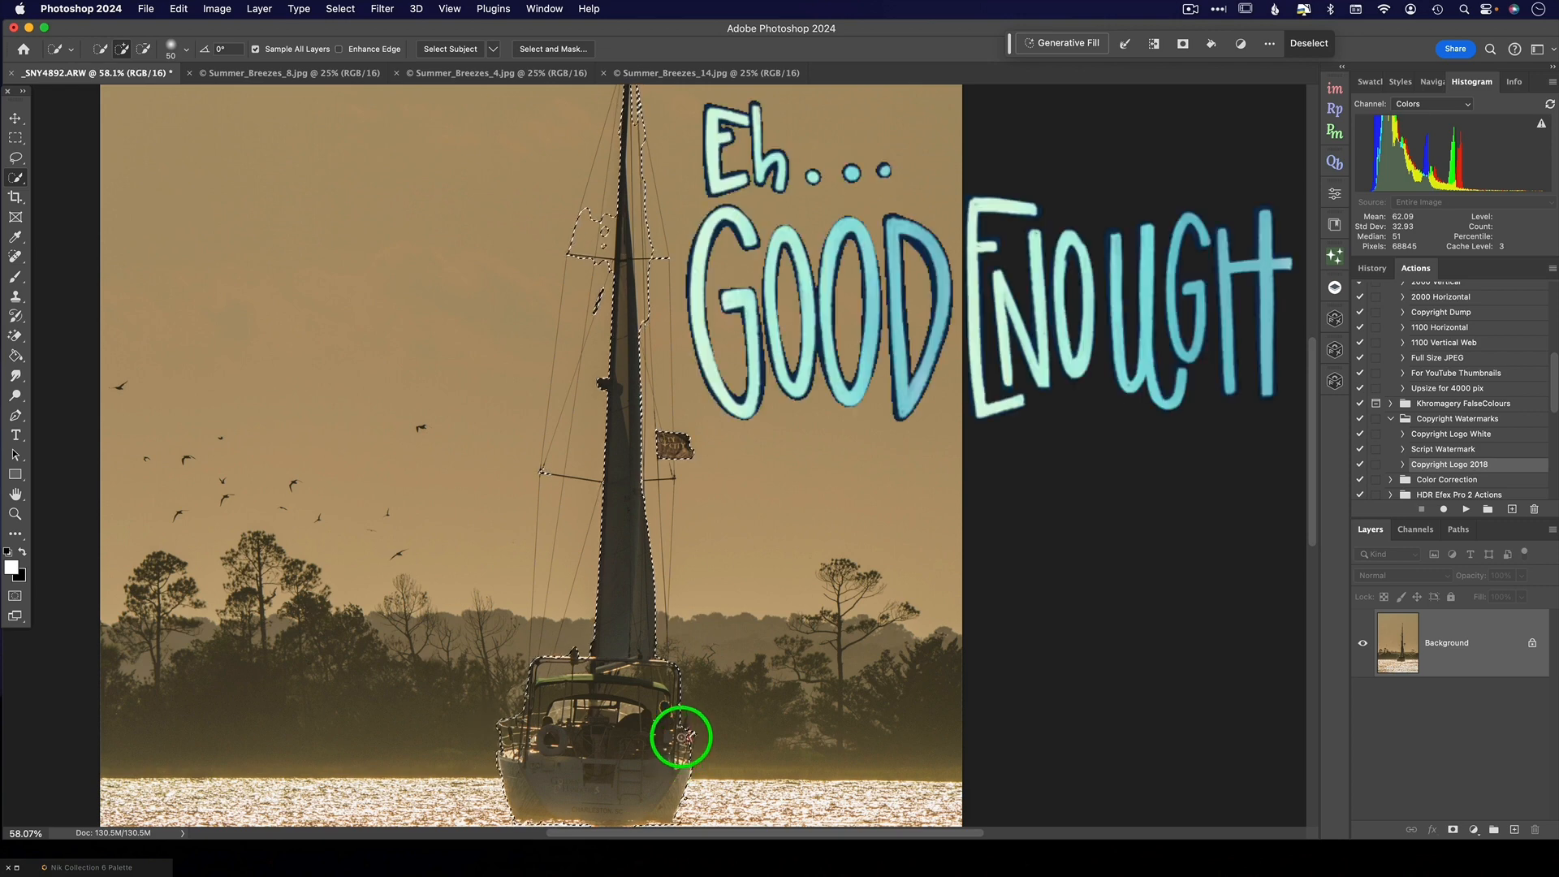
- Subtract the sky areas between the rigging and the upper mast from the sailboat selection
scroll(639, 668, up, 2)
scroll(640, 668, up, 4)
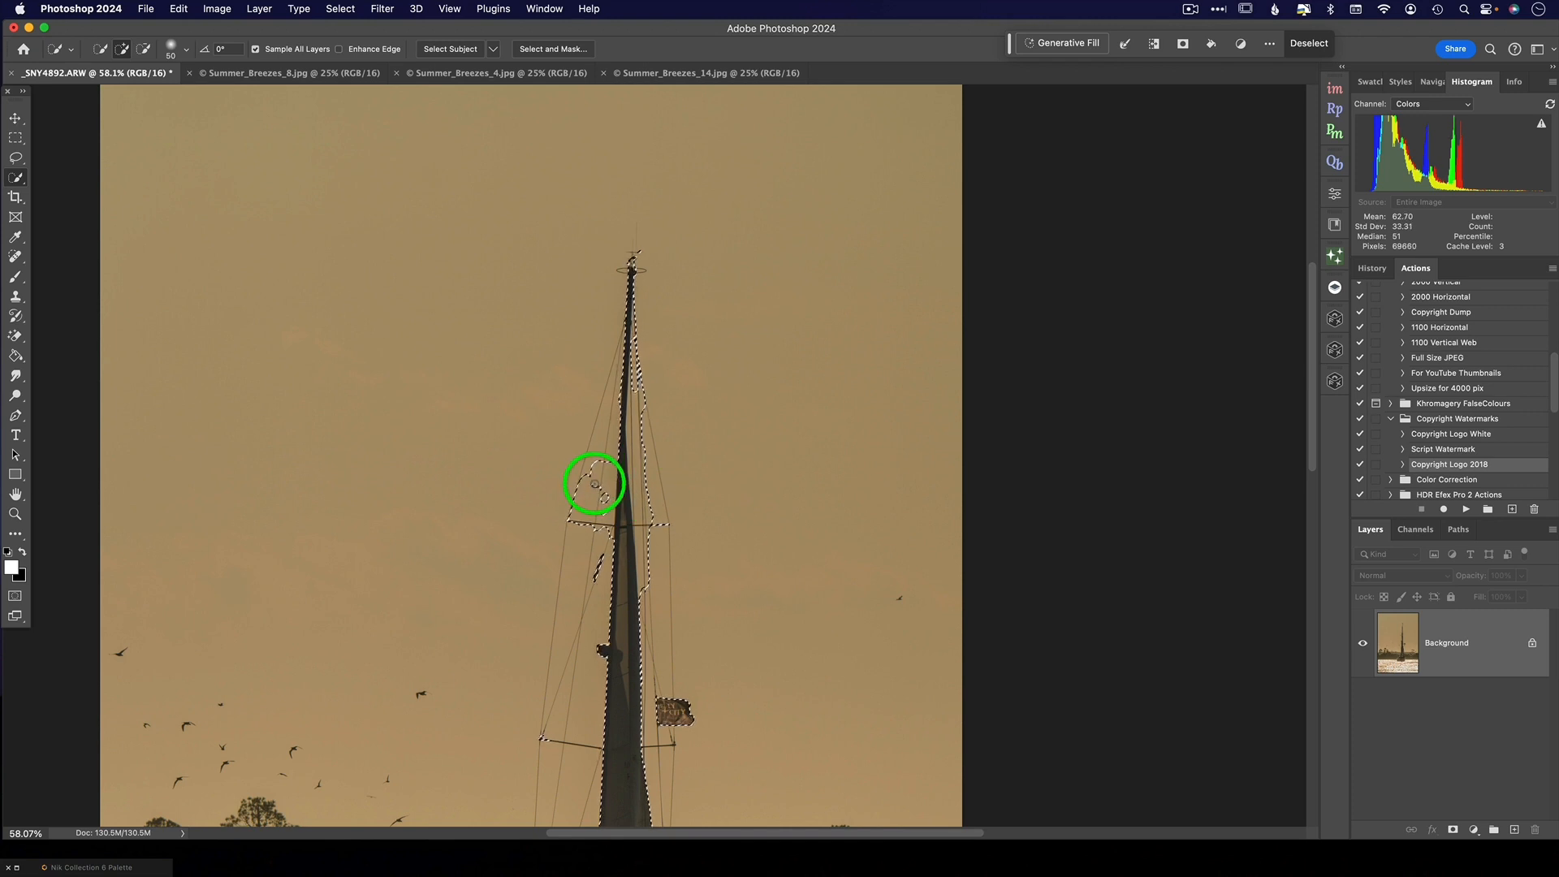
key(alt)
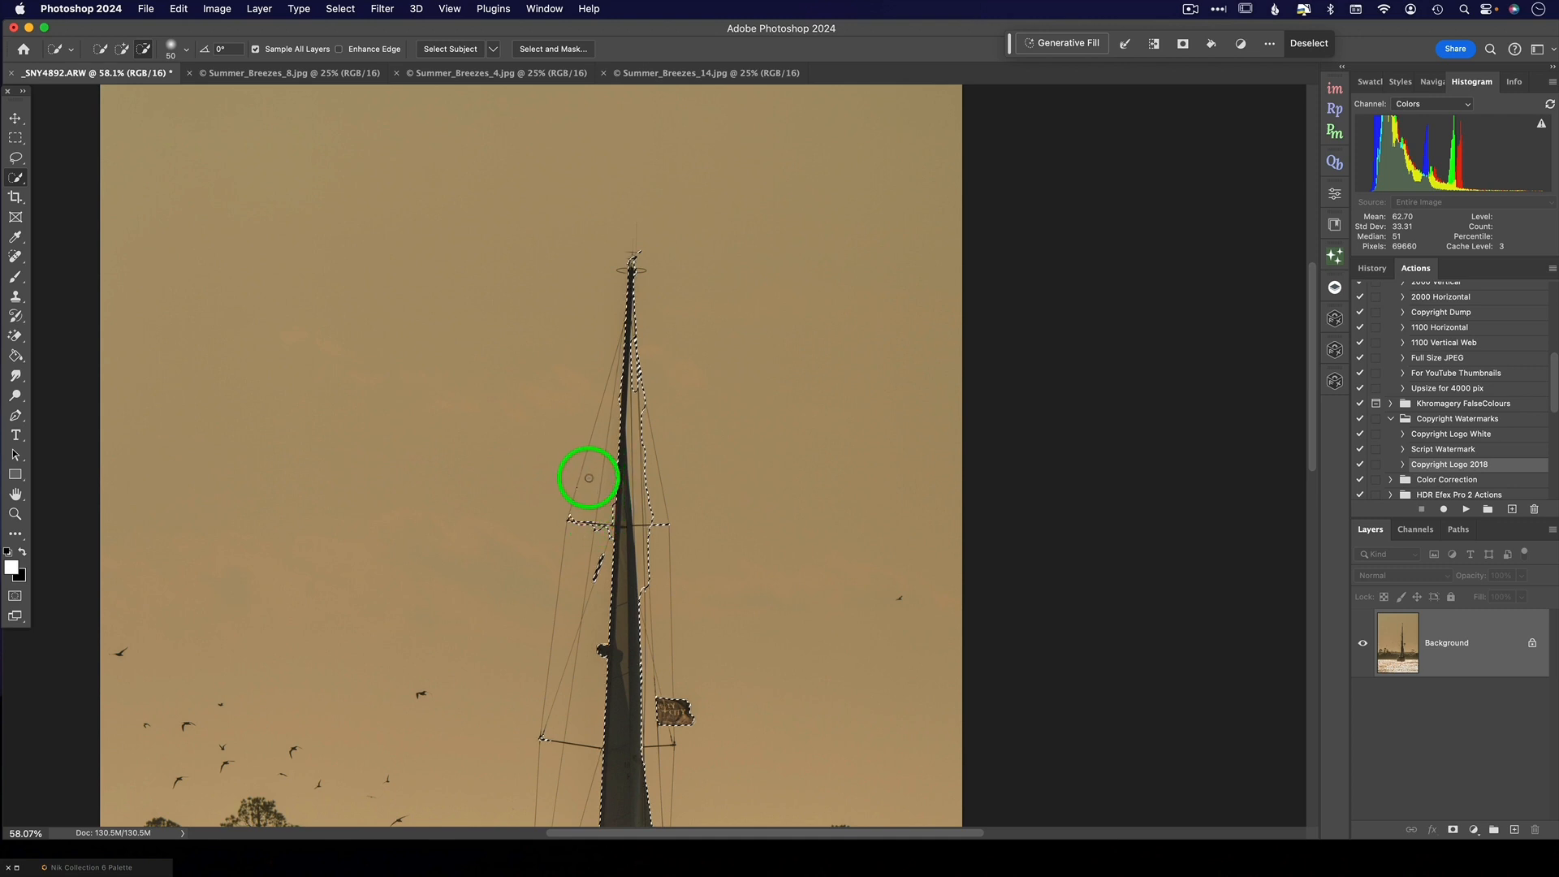
drag(588, 479, 586, 496)
key(alt)
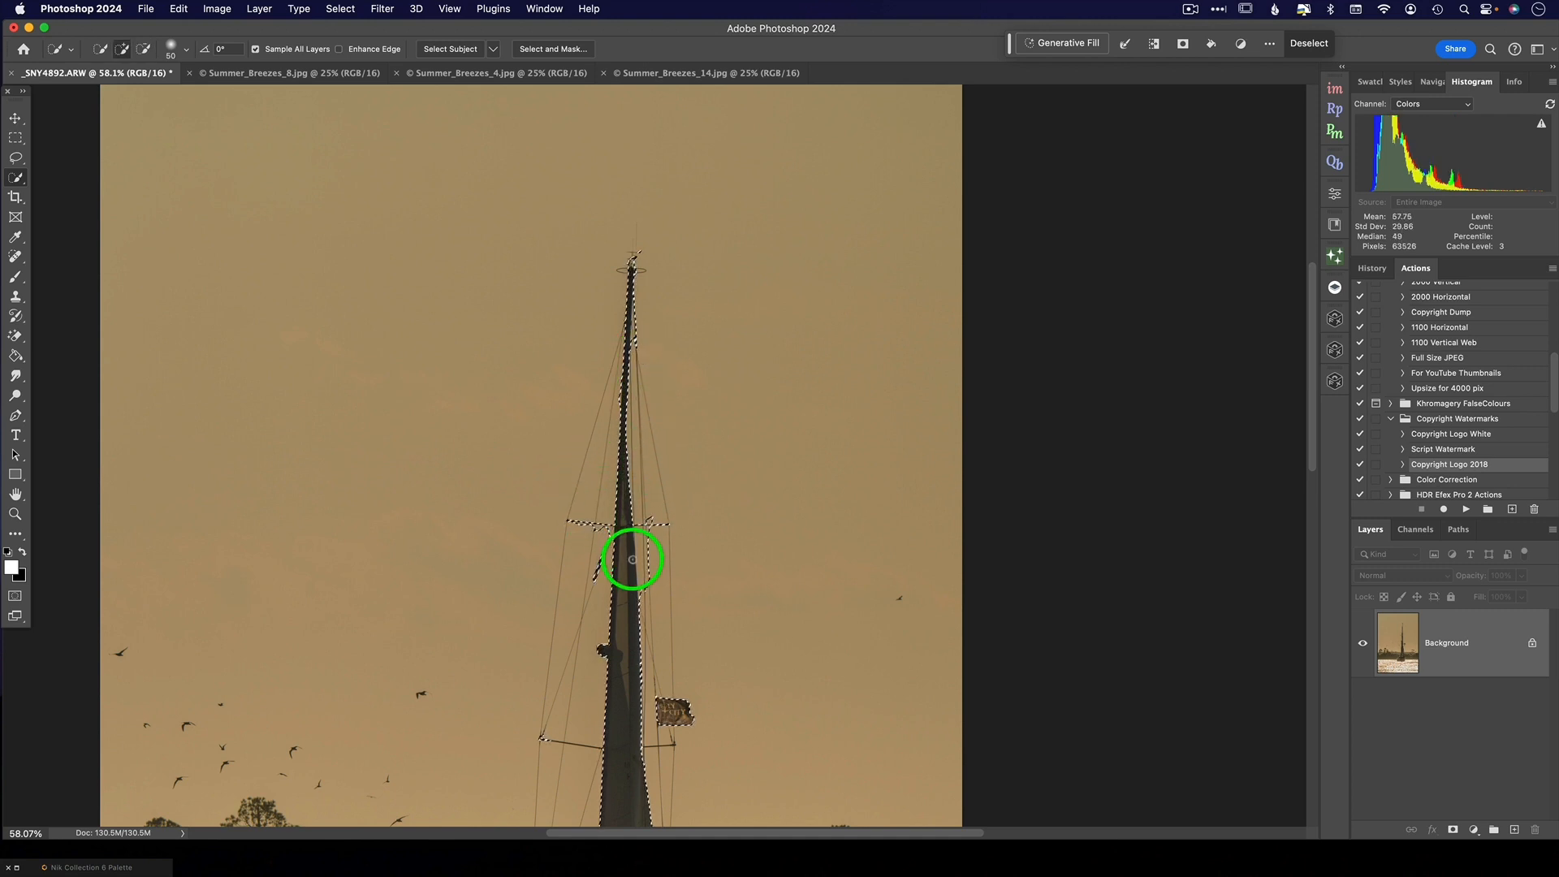
key(alt)
- Invert the selection to cover everything except the sailboat
scroll(644, 587, down, 3)
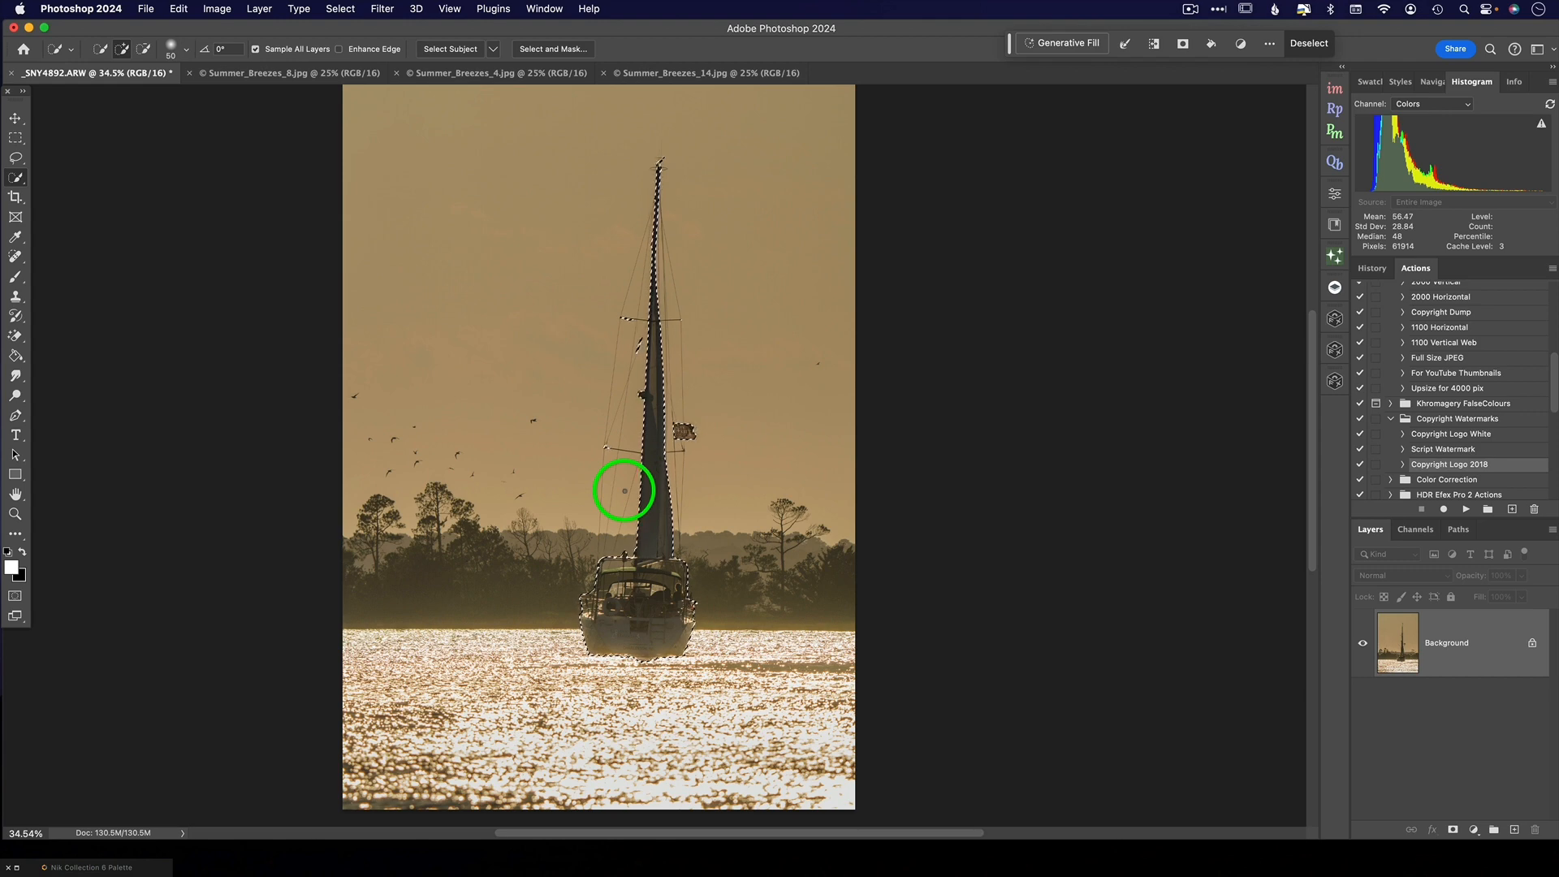
scroll(623, 490, down, 2)
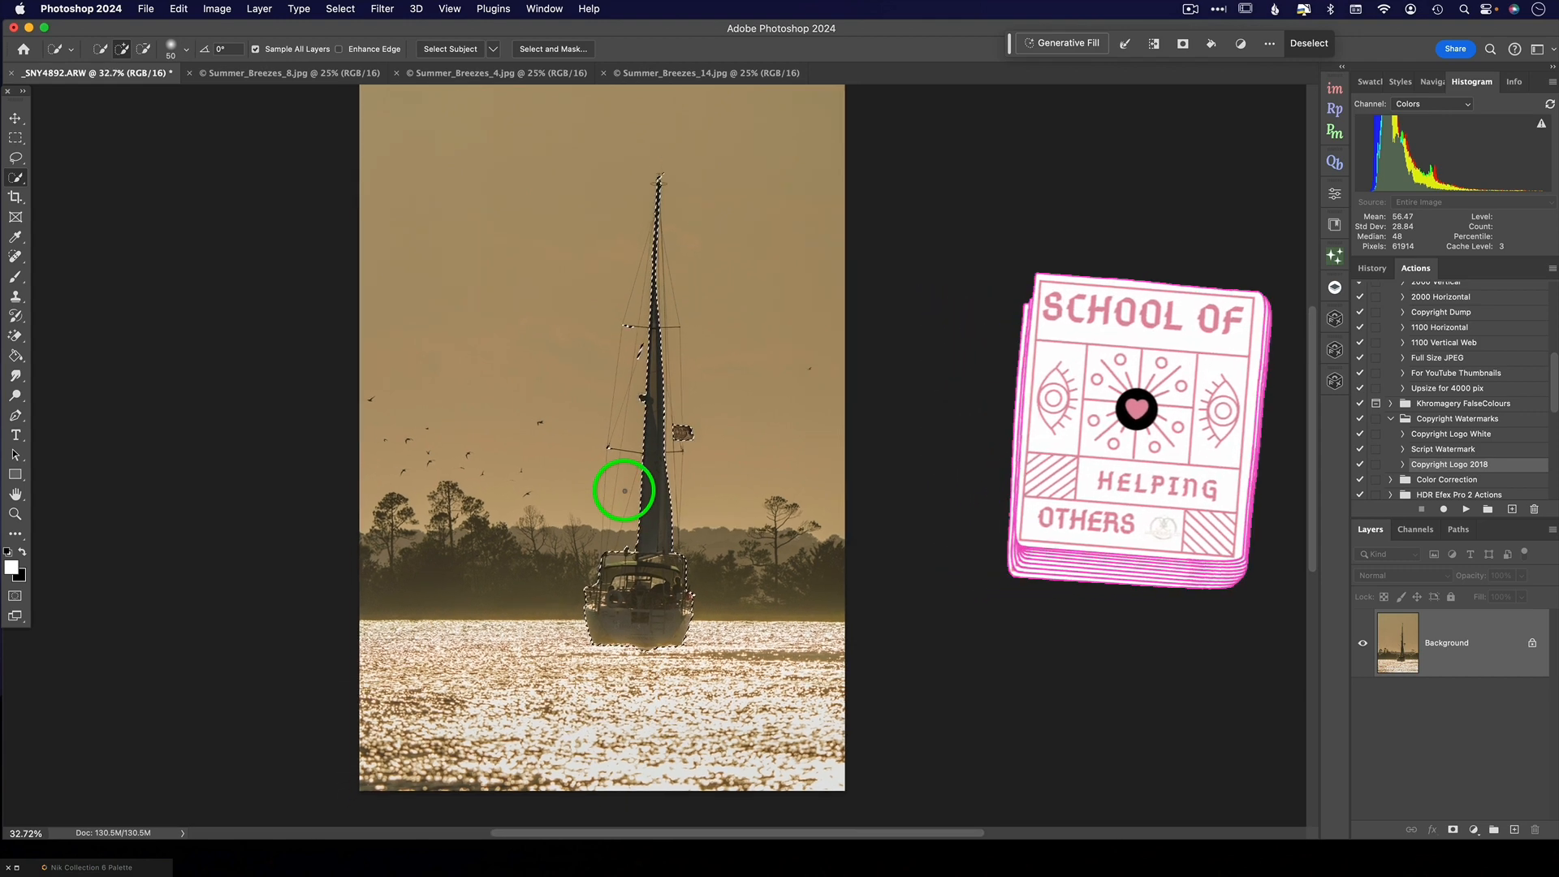
scroll(636, 461, up, 1)
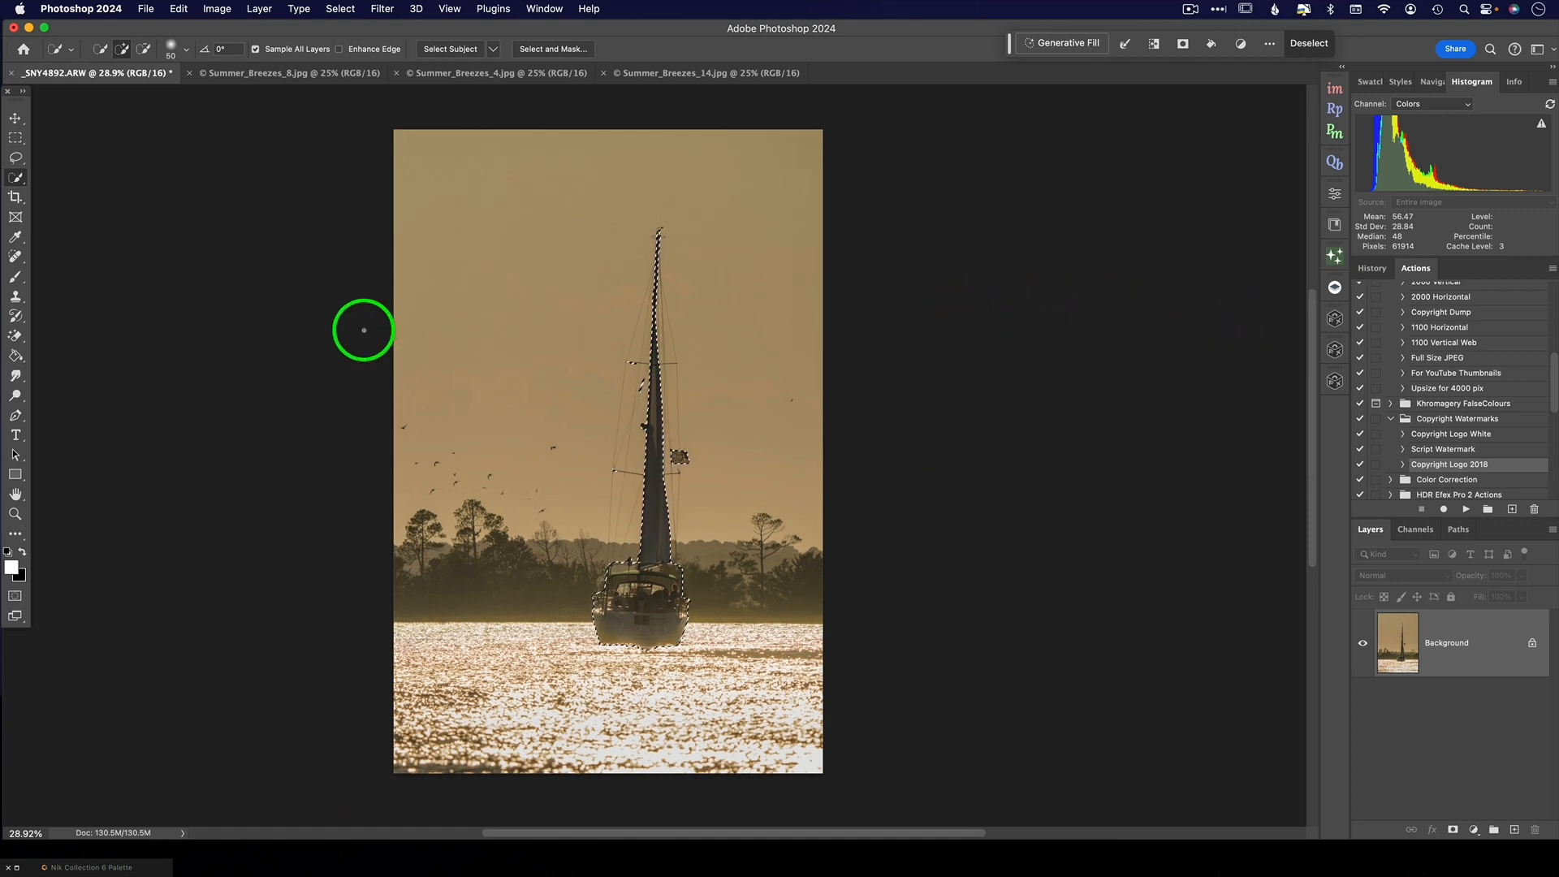
click(341, 10)
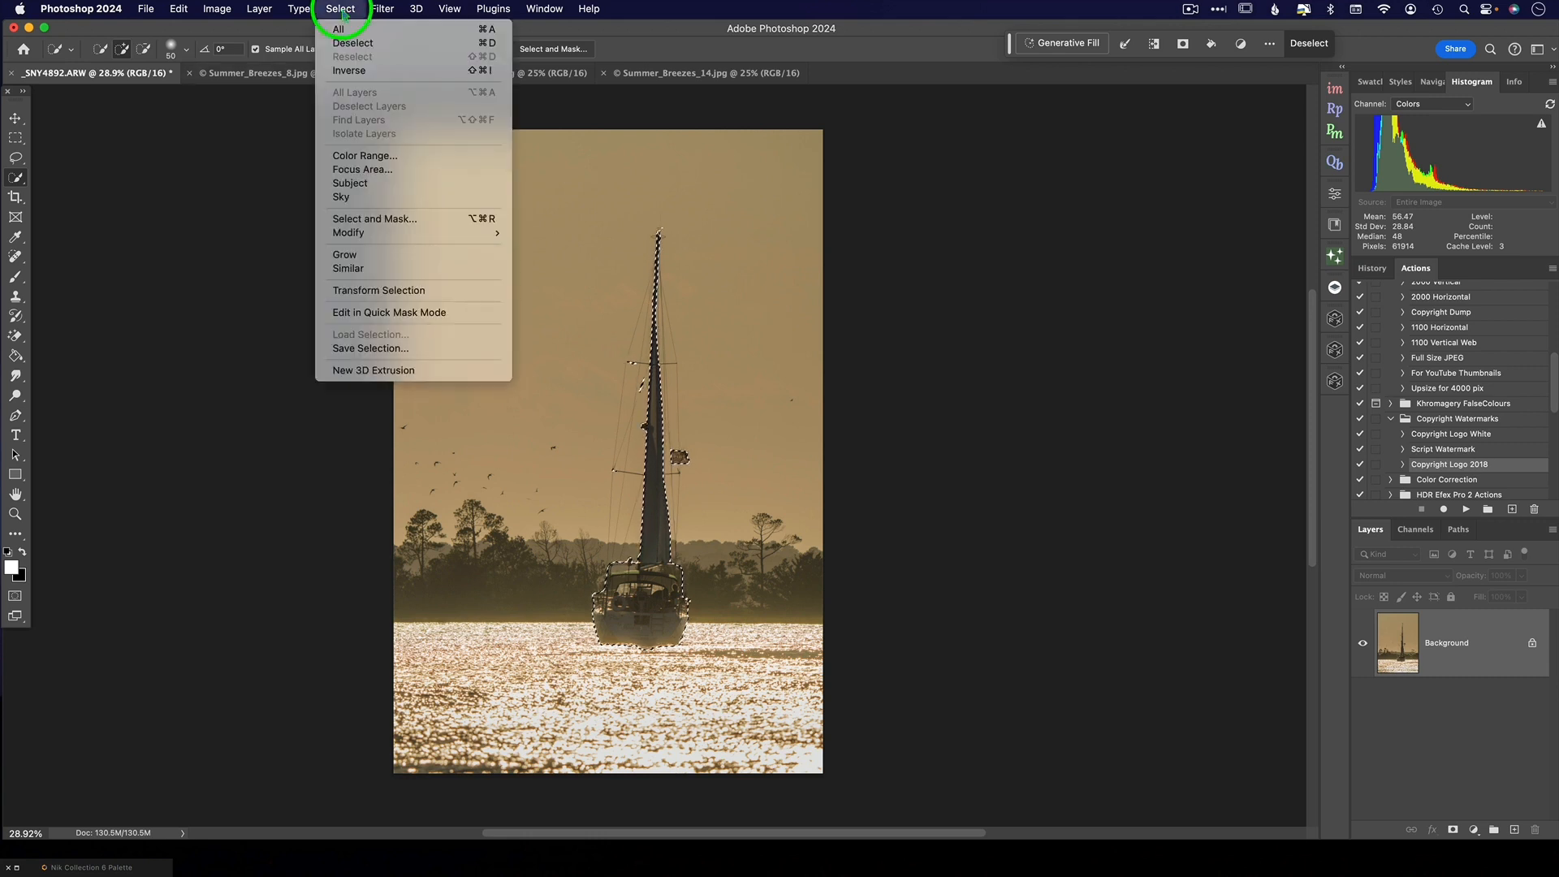
click(355, 71)
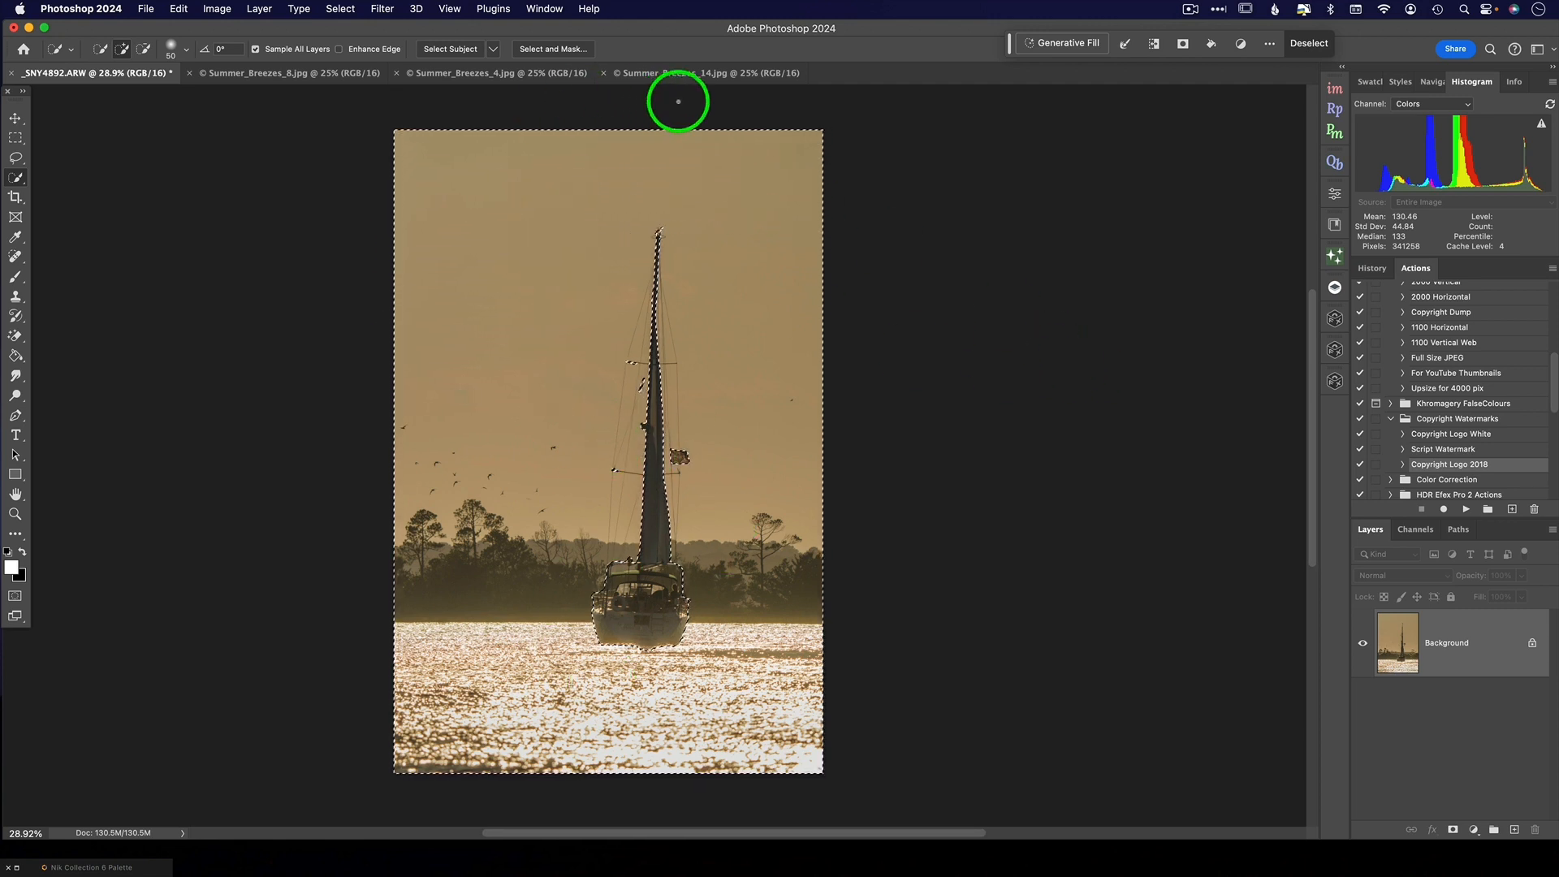
- Copy the entire Summer_Breezes_14 texture and use Paste Into to place it inside the sailboat photo's inverted selection
click(680, 75)
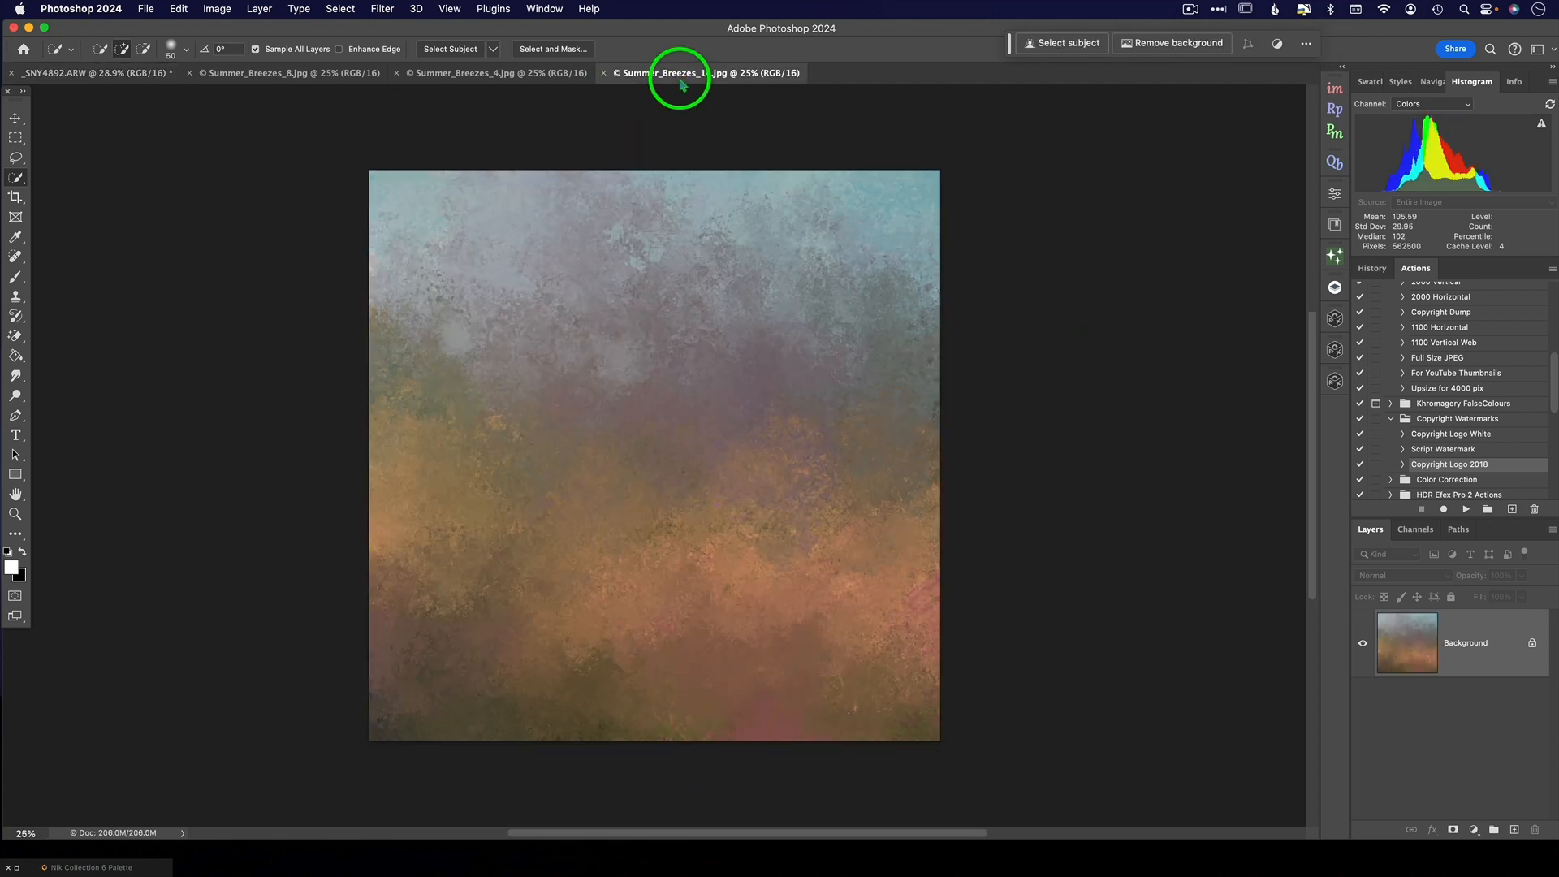
key(super+a)
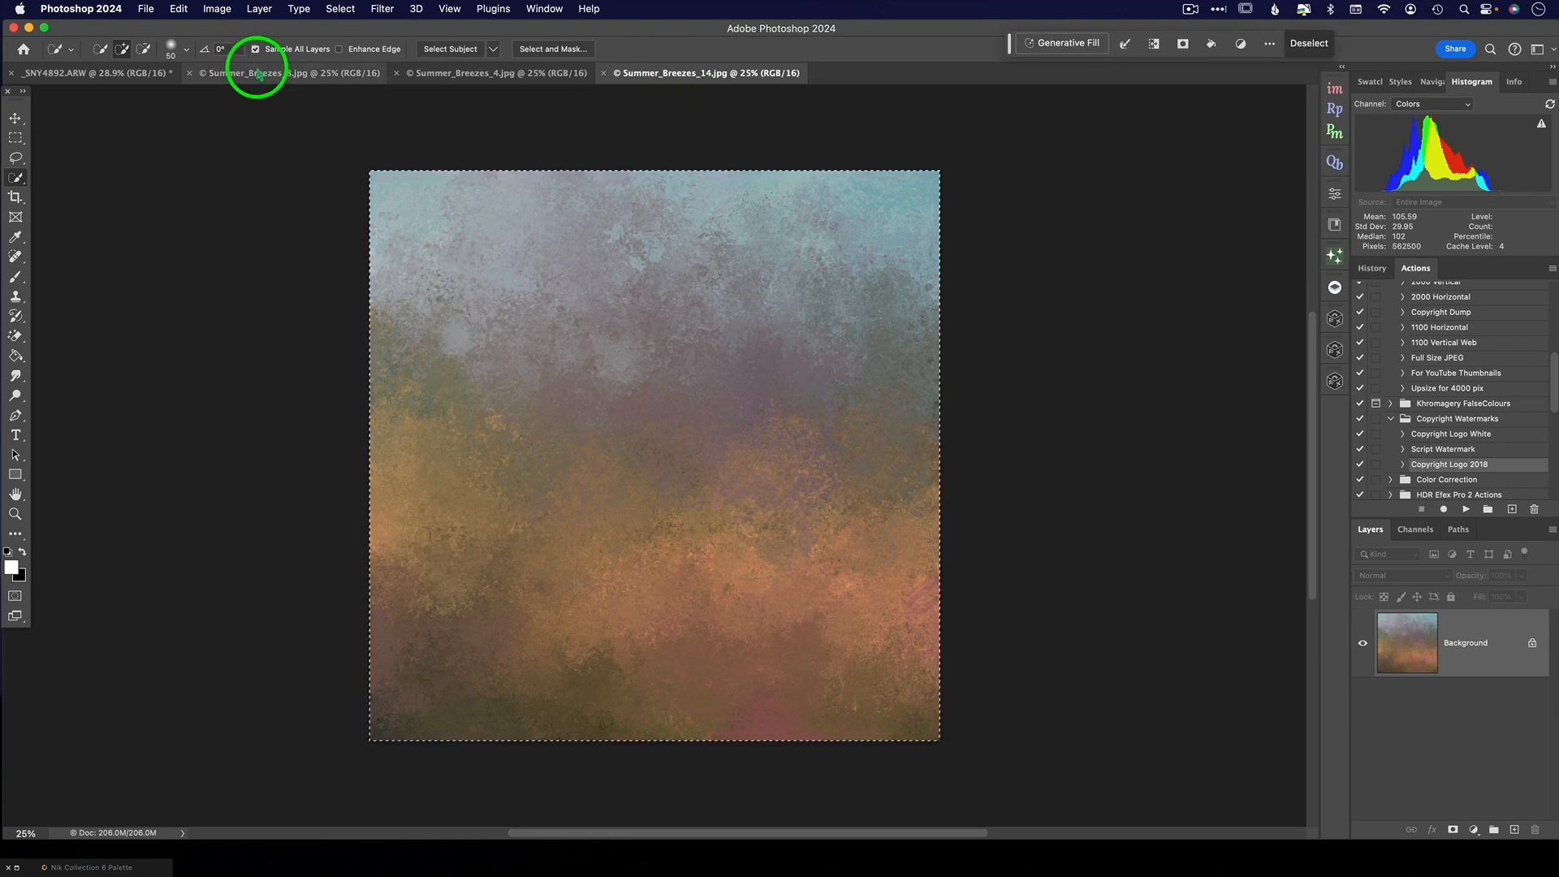
key(ctrl+Tab)
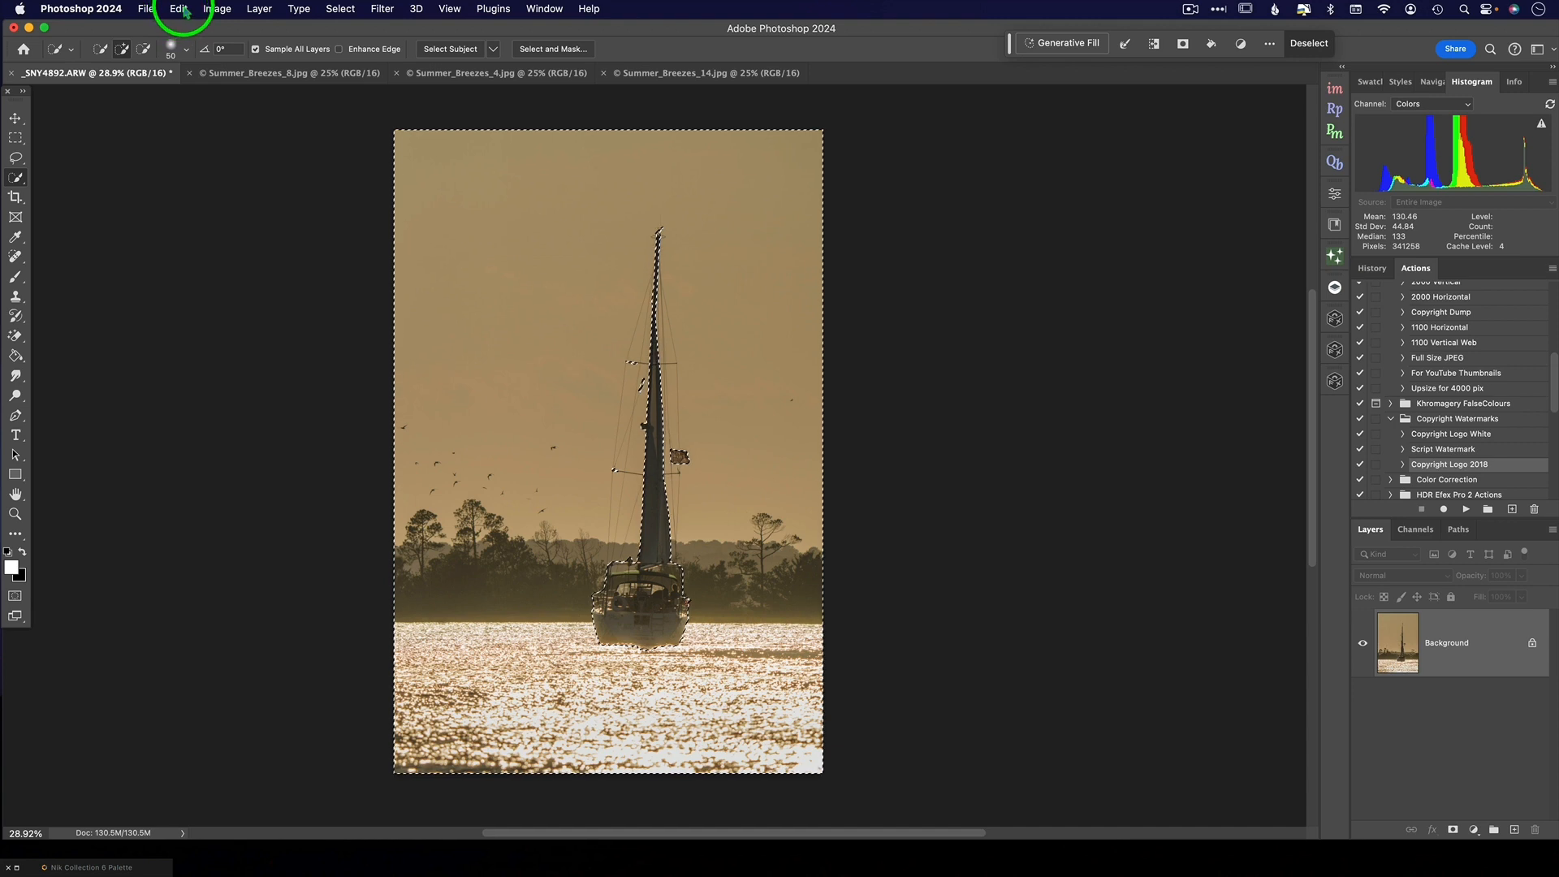
click(179, 11)
mouse_move(223, 155)
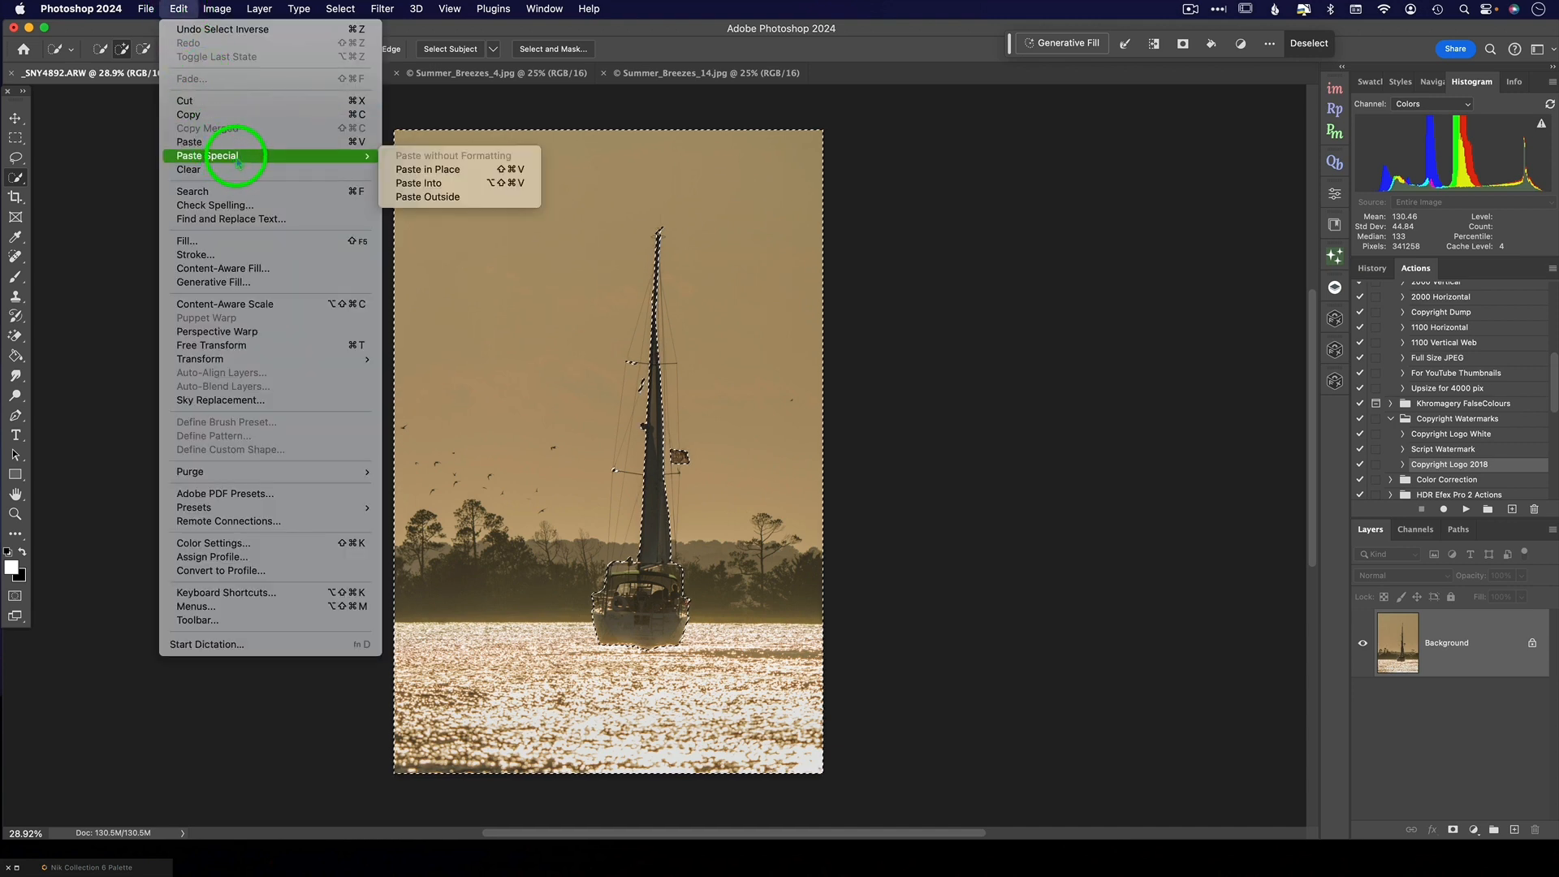
click(416, 184)
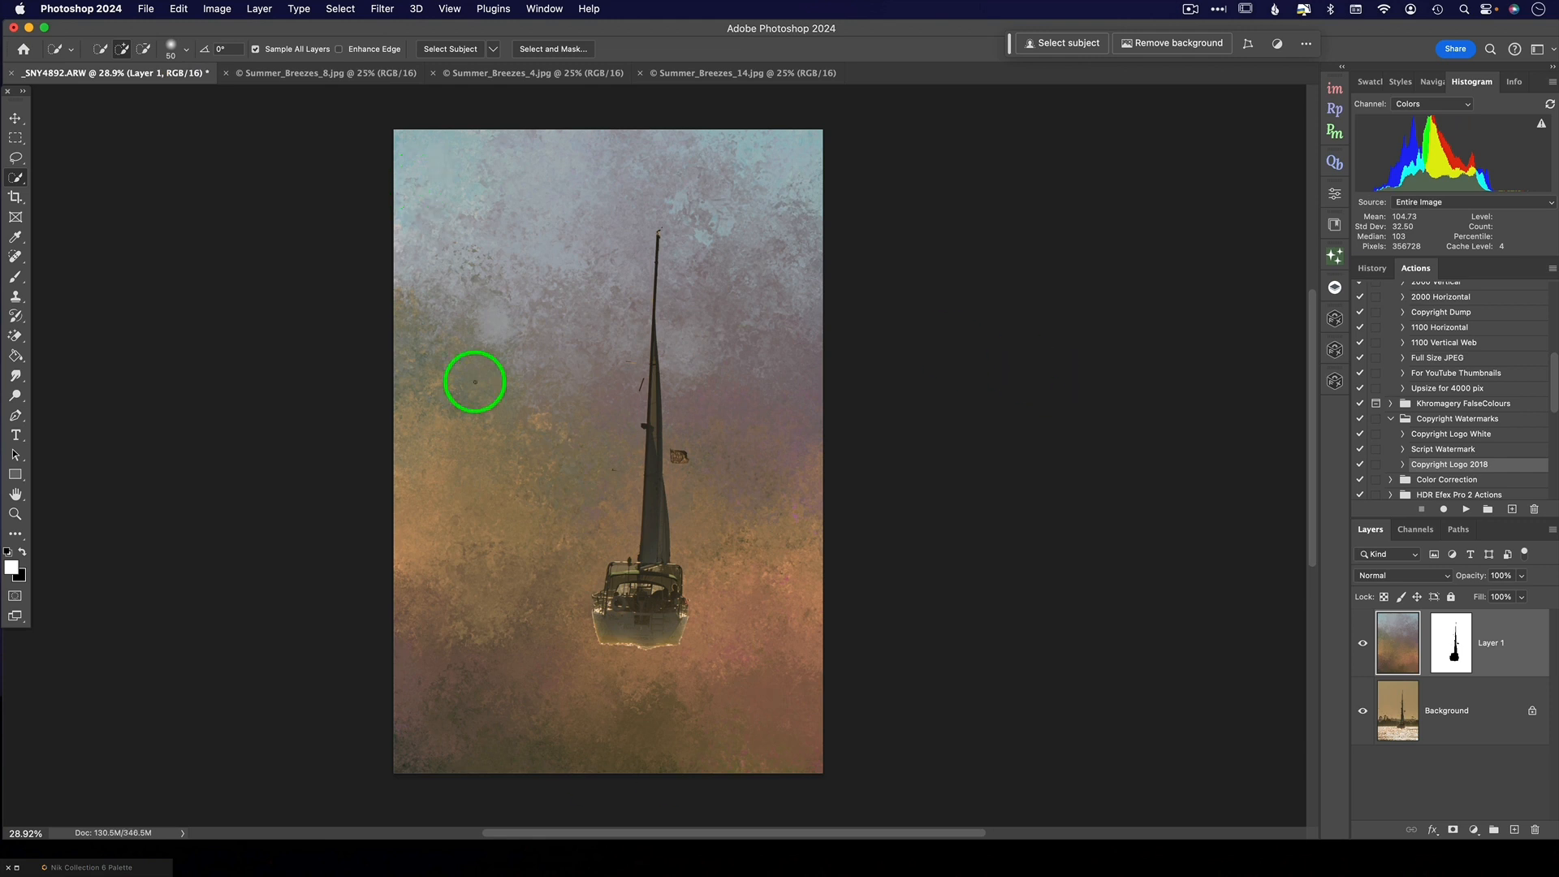
- Set the texture layer's blend mode to Hard Light and its opacity to 77%
drag(1476, 575, 1466, 577)
click(1428, 576)
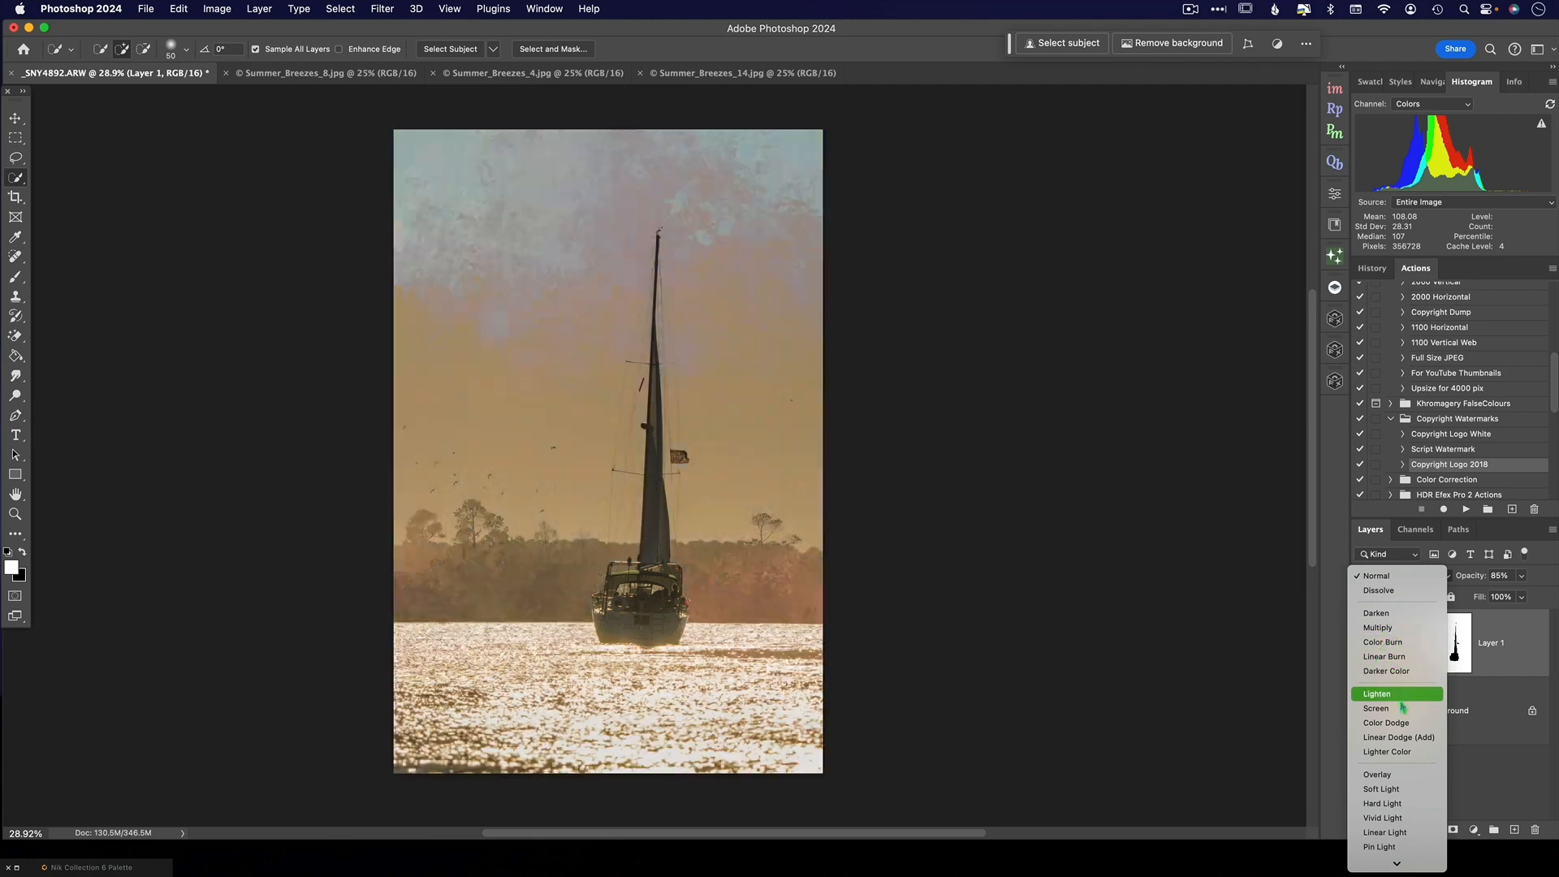
scroll(1400, 754, down, 3)
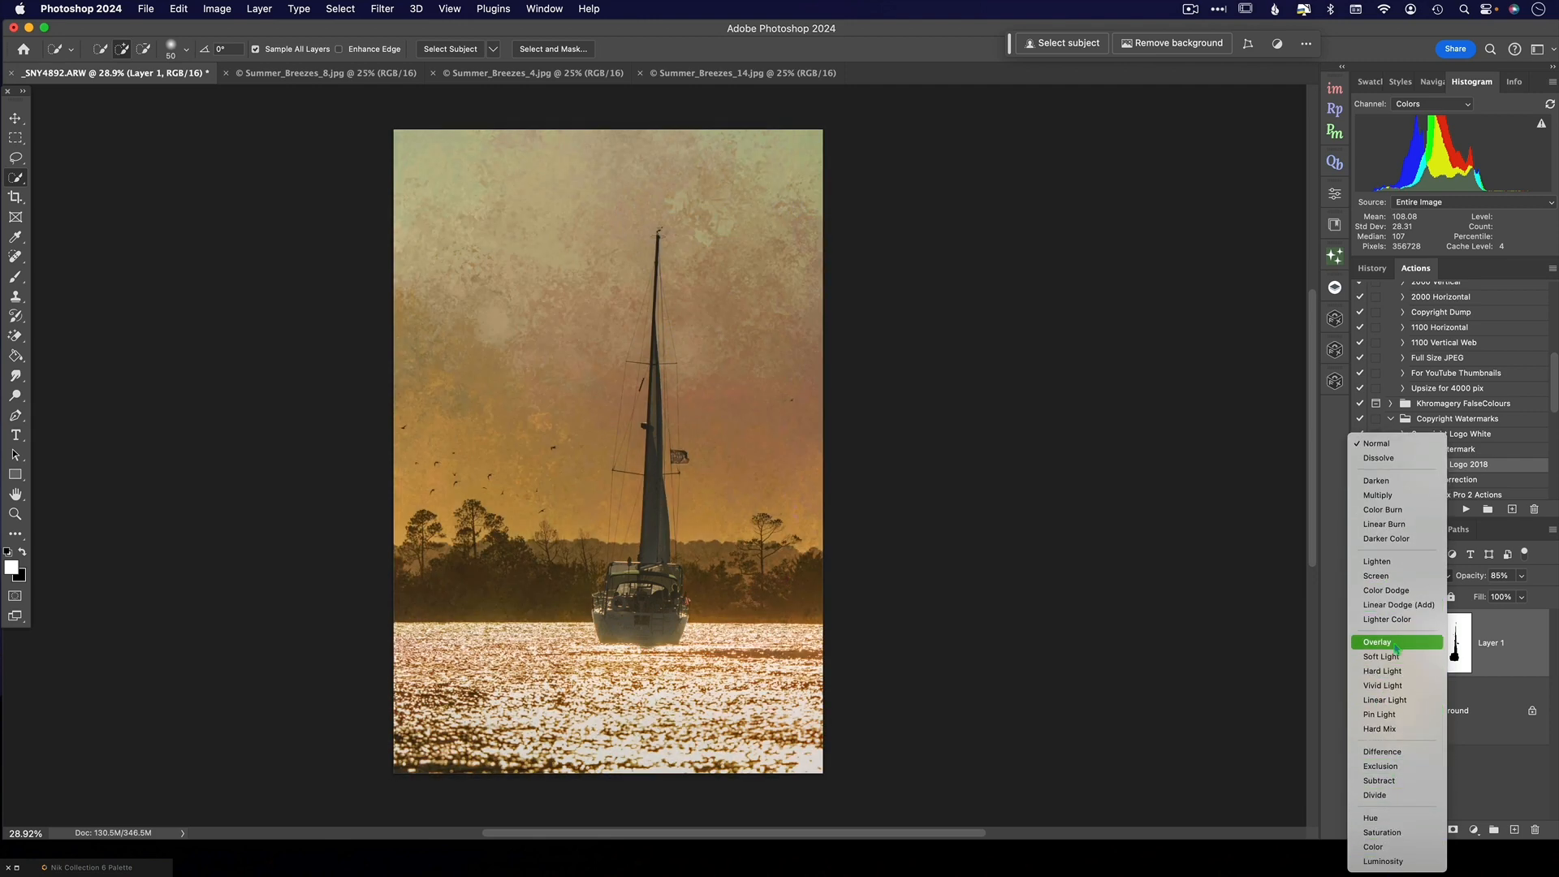
click(1394, 674)
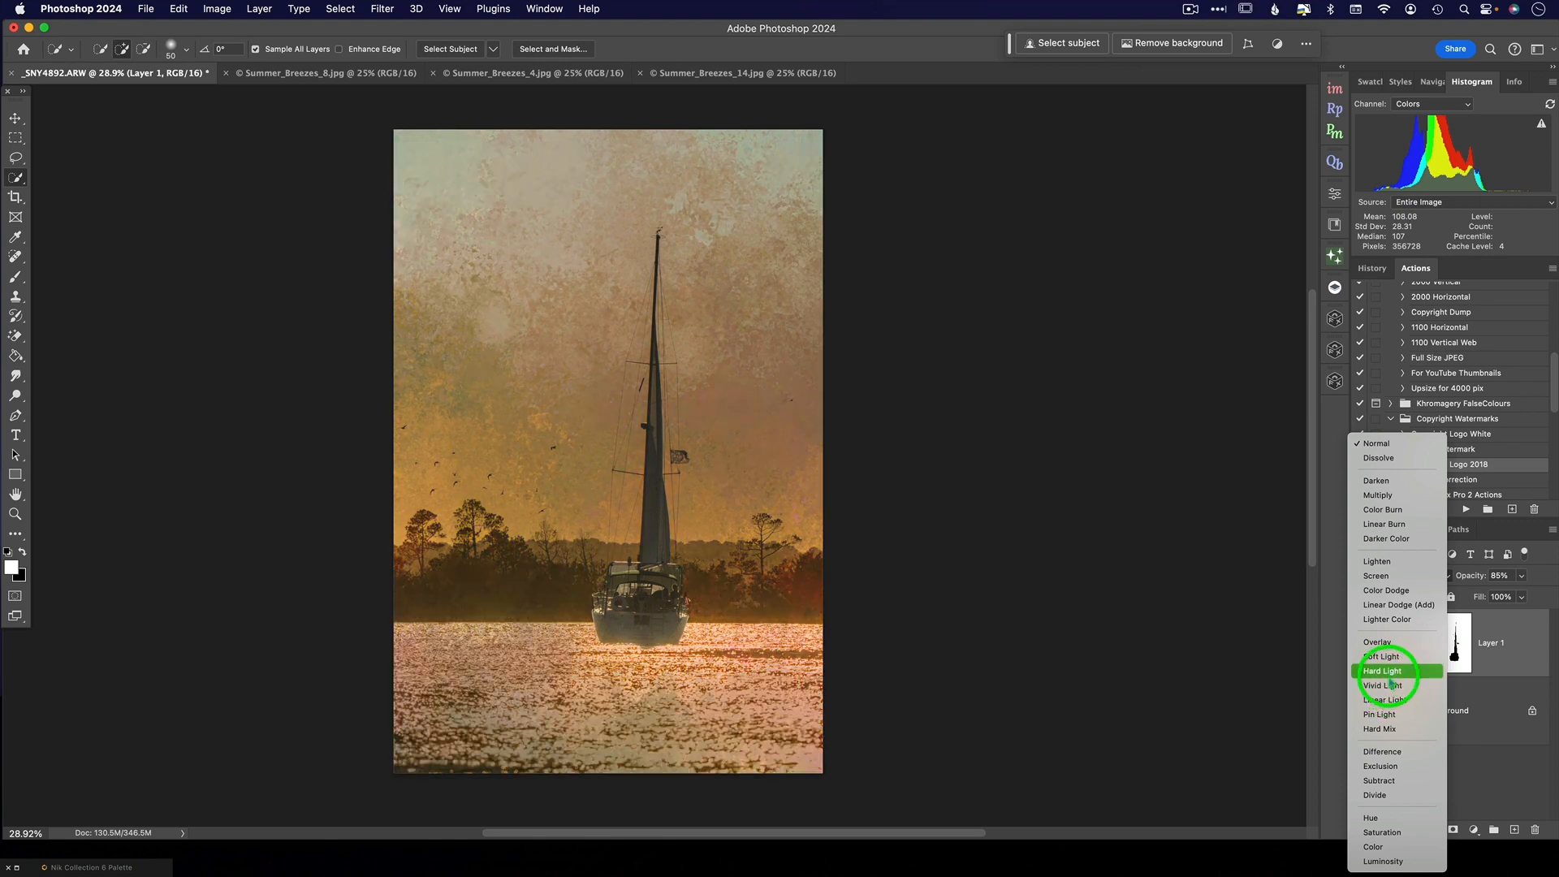
click(1390, 674)
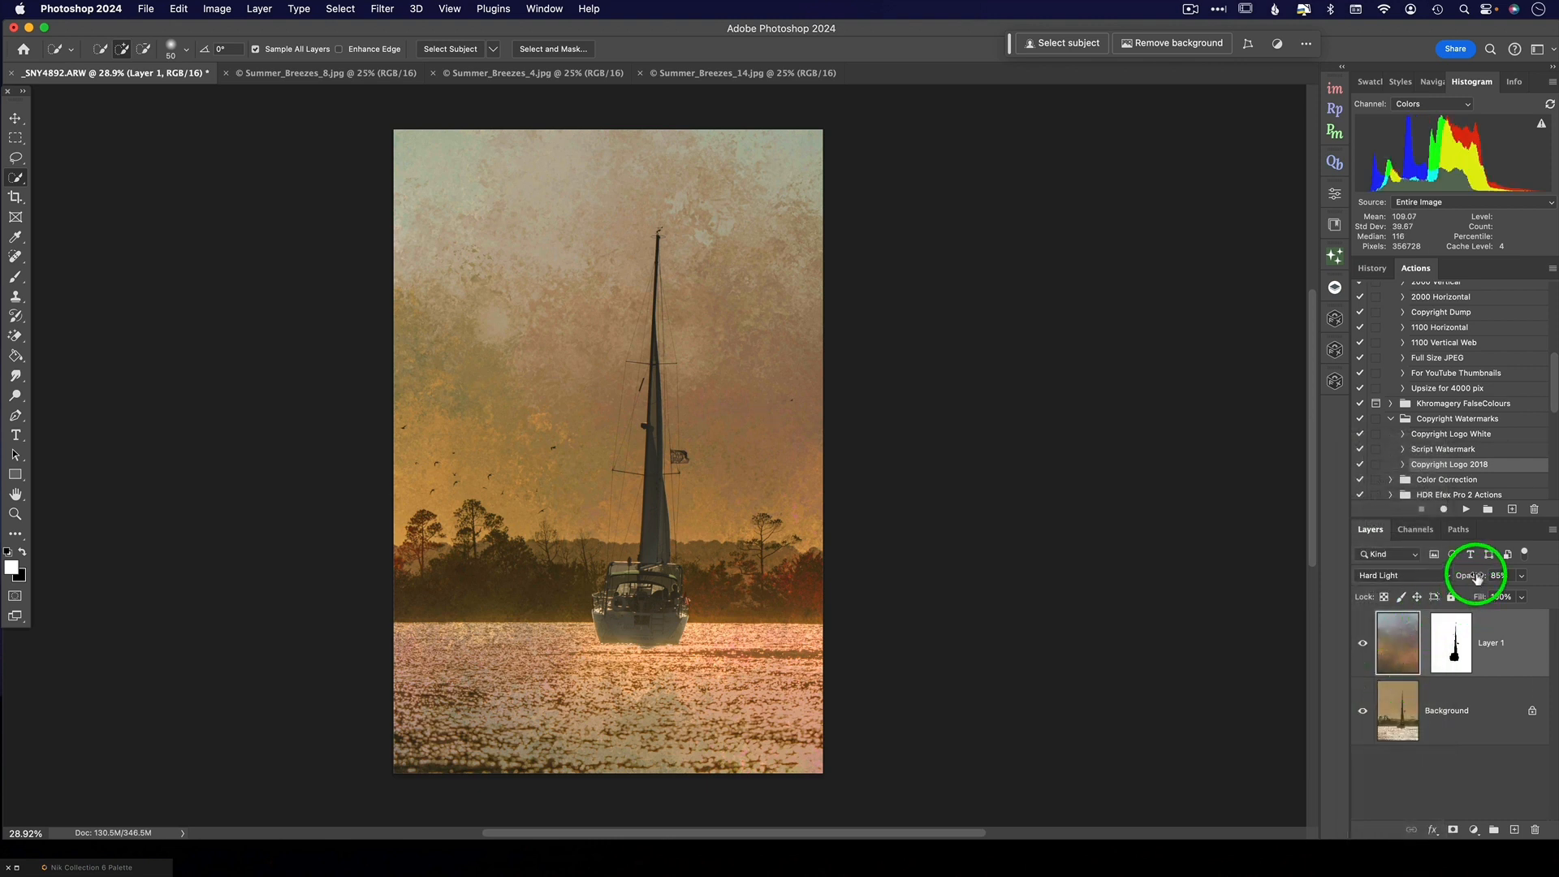
drag(1476, 570, 1469, 574)
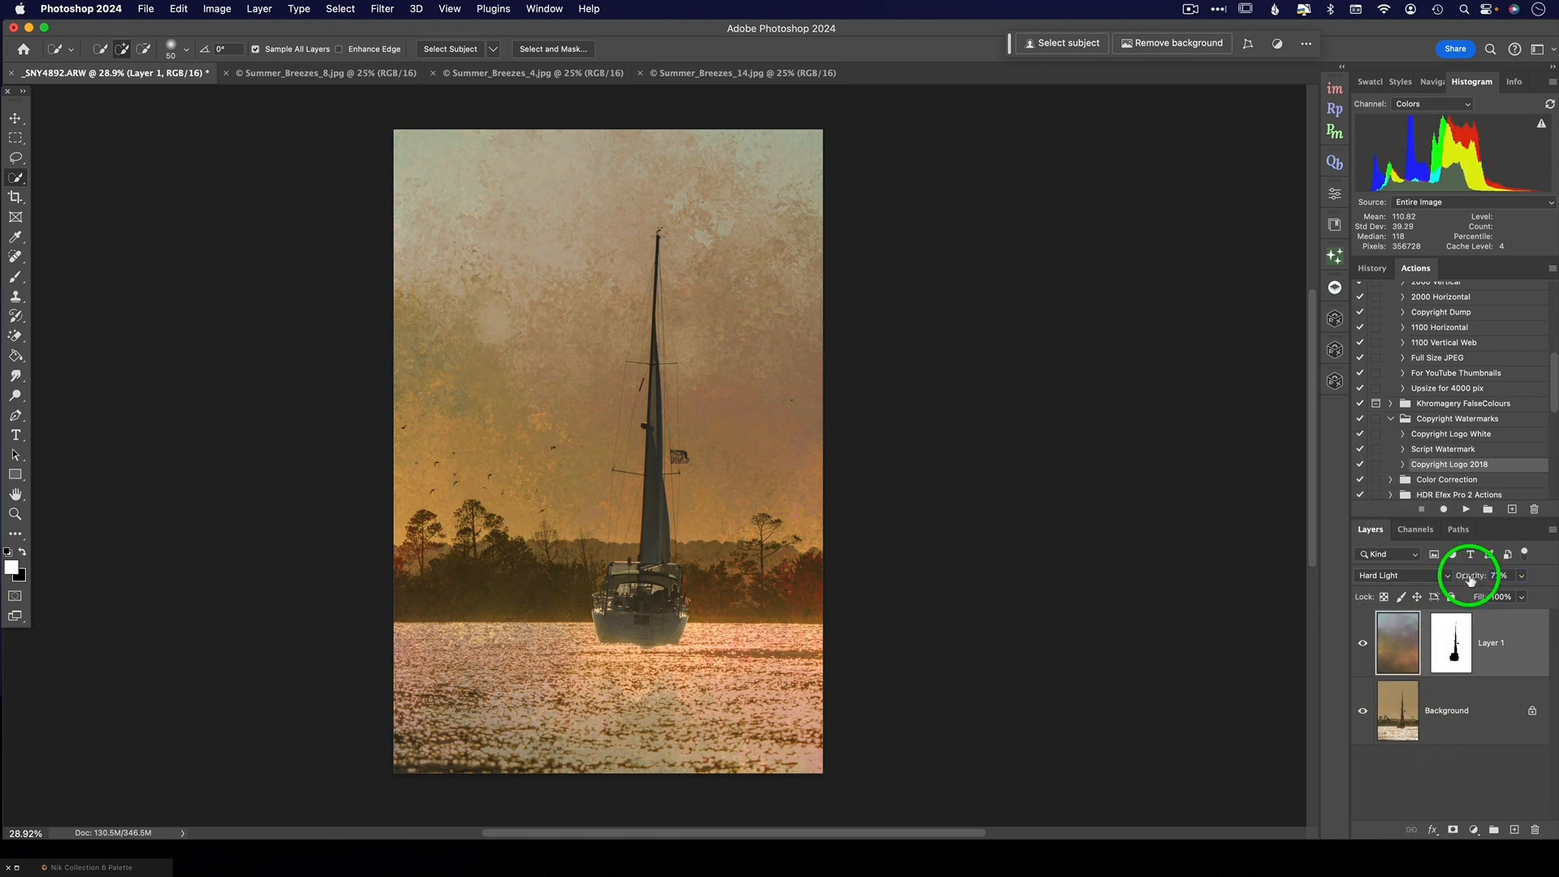
- Target the texture layer's mask and set up a black round brush enlarged to 800 px
click(1453, 638)
key(b)
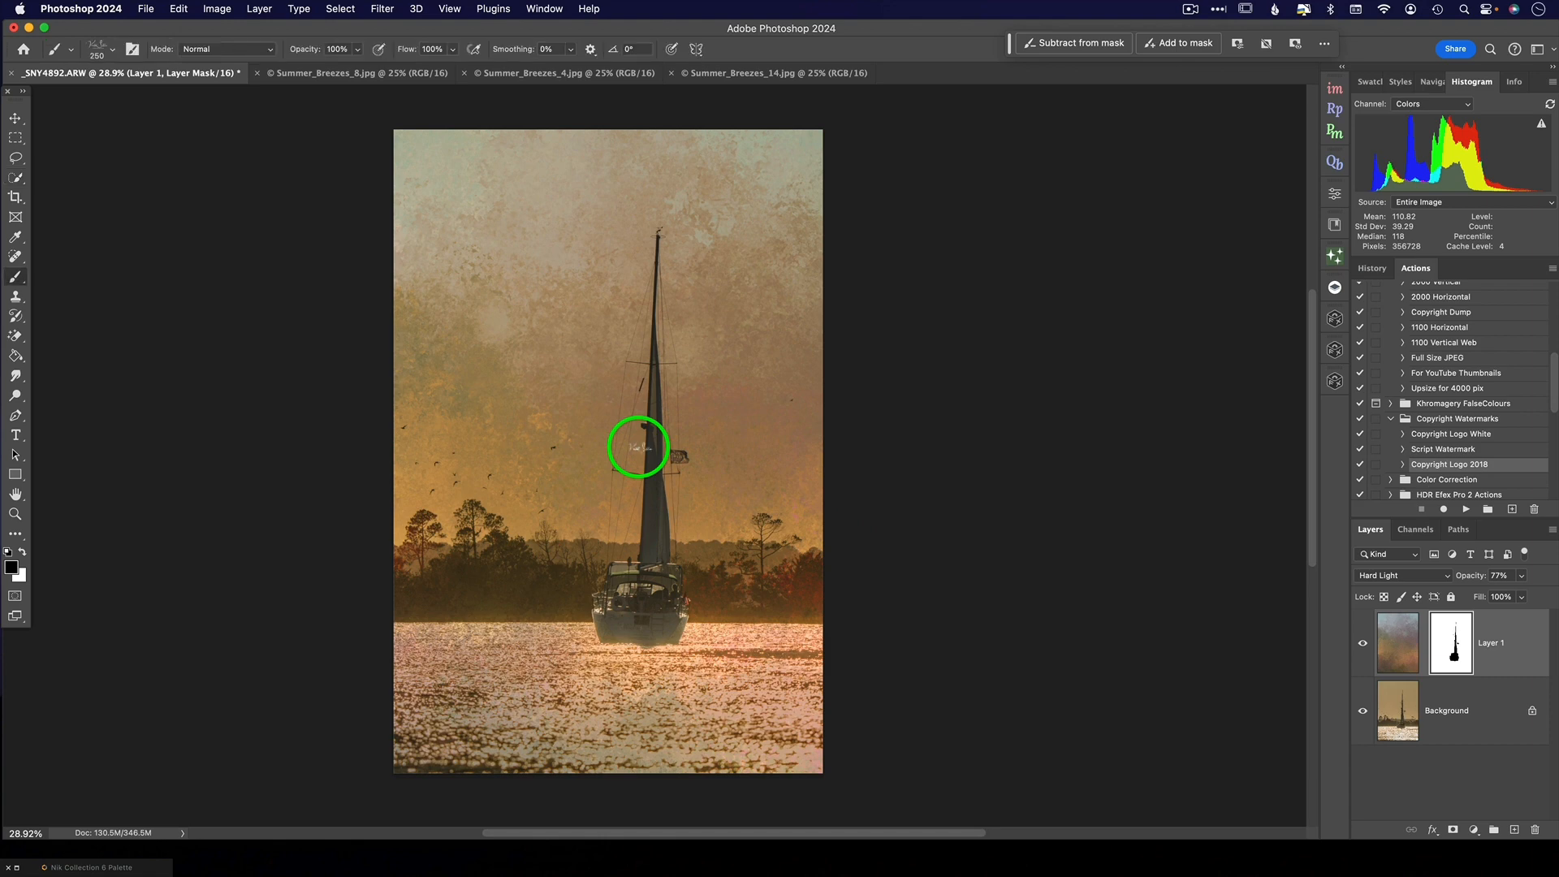
right_click(578, 371)
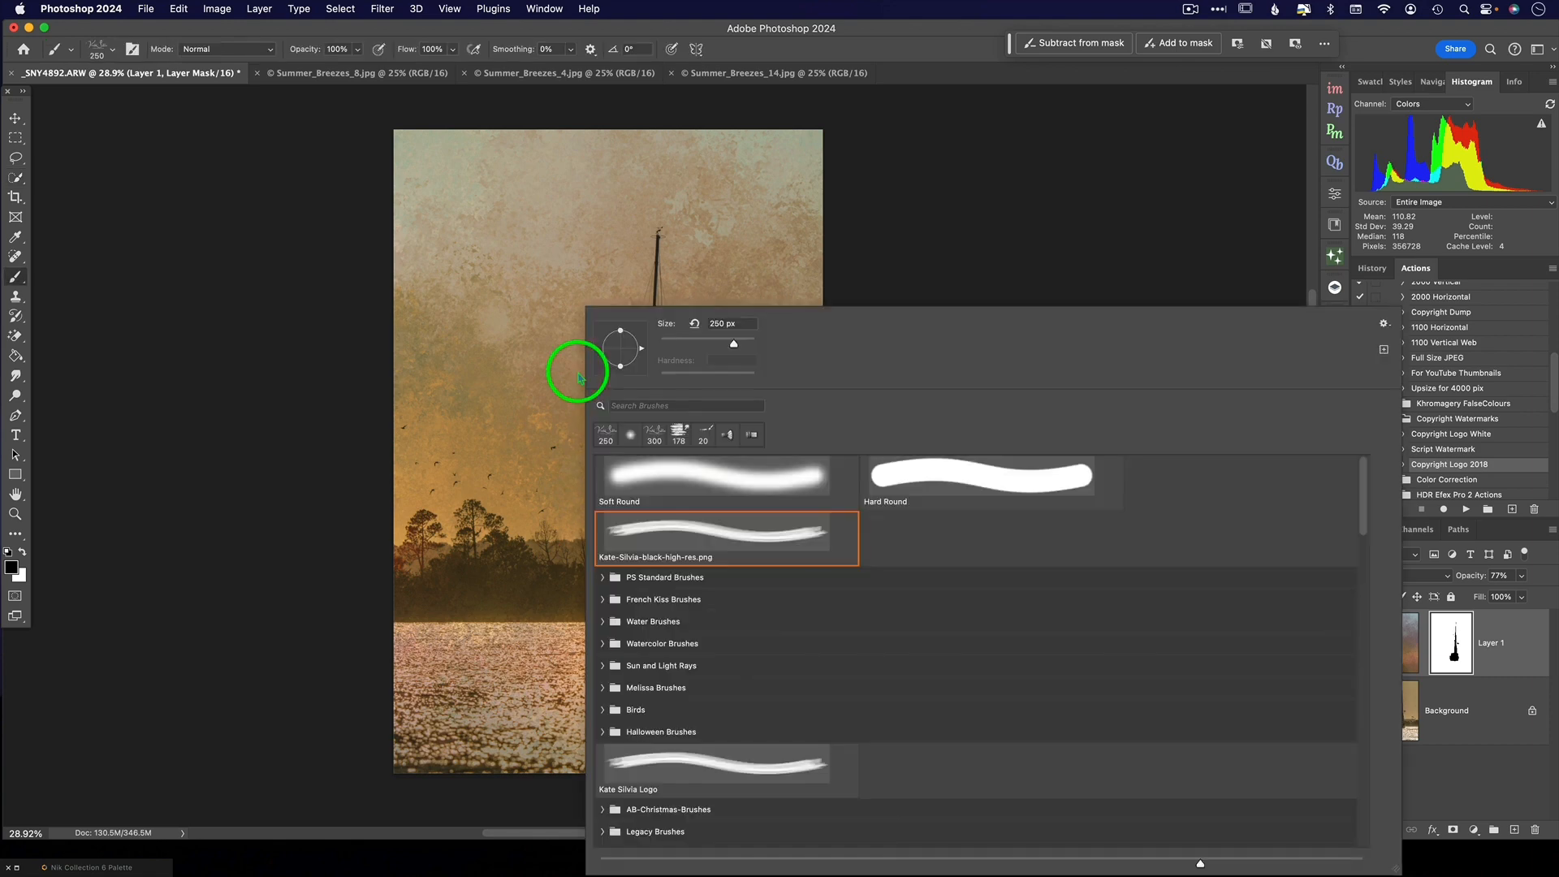
click(607, 435)
click(531, 355)
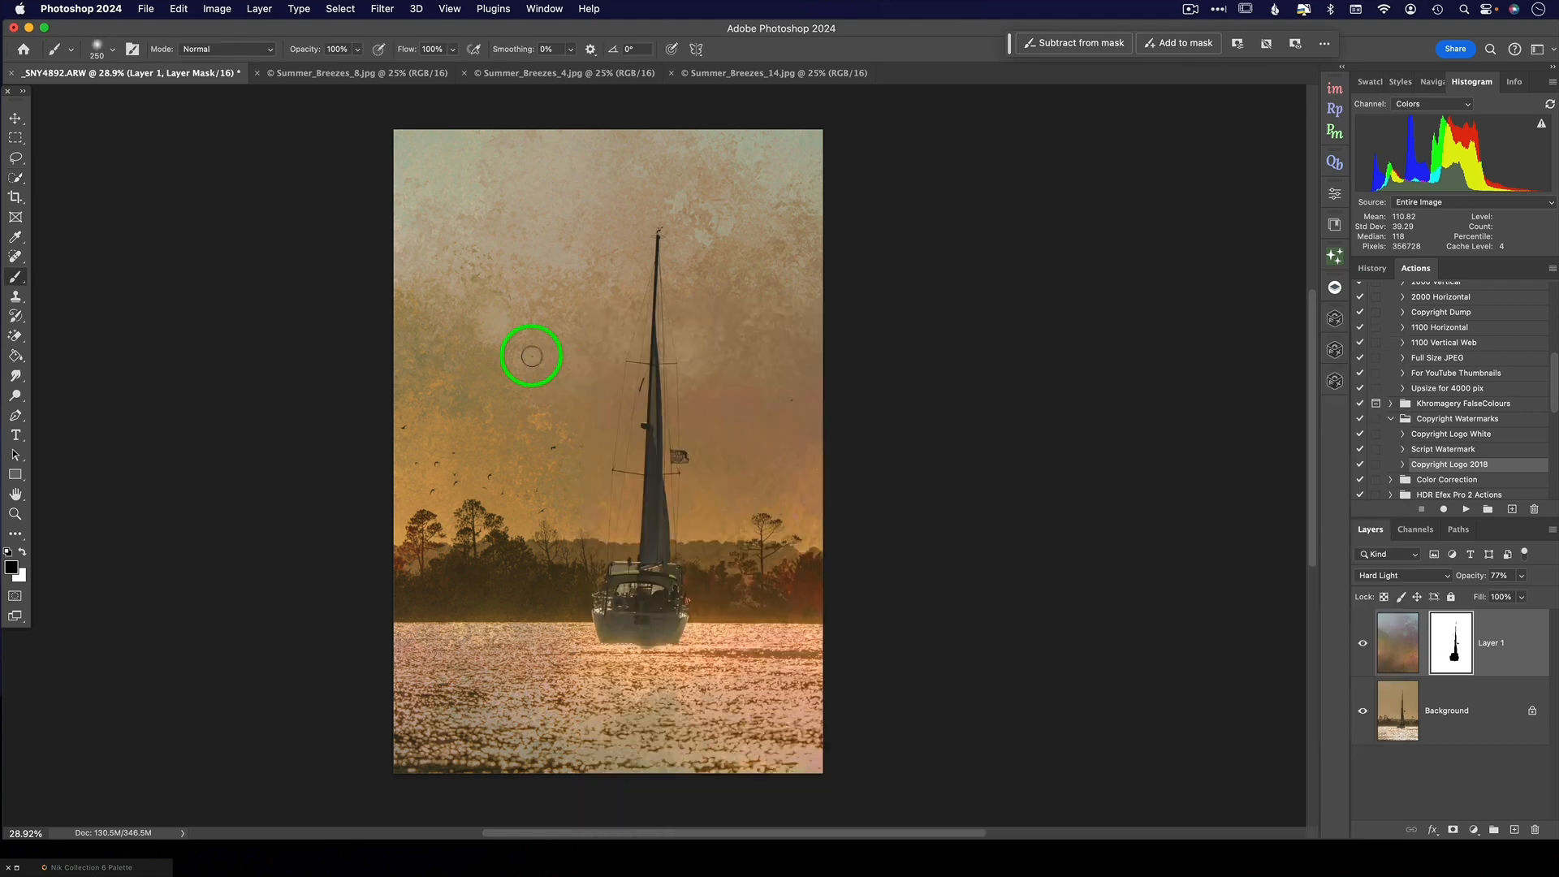
key(bracketright)
key(bracketright)
key(bracketright)
key(bracketright)
key(bracketright)
key(bracketright)
key(bracketright)
key(bracketright)
key(bracketright)
key(bracketright)
key(bracketright)
key(bracketright)
key(bracketright)
key(bracketright)
key(bracketright)
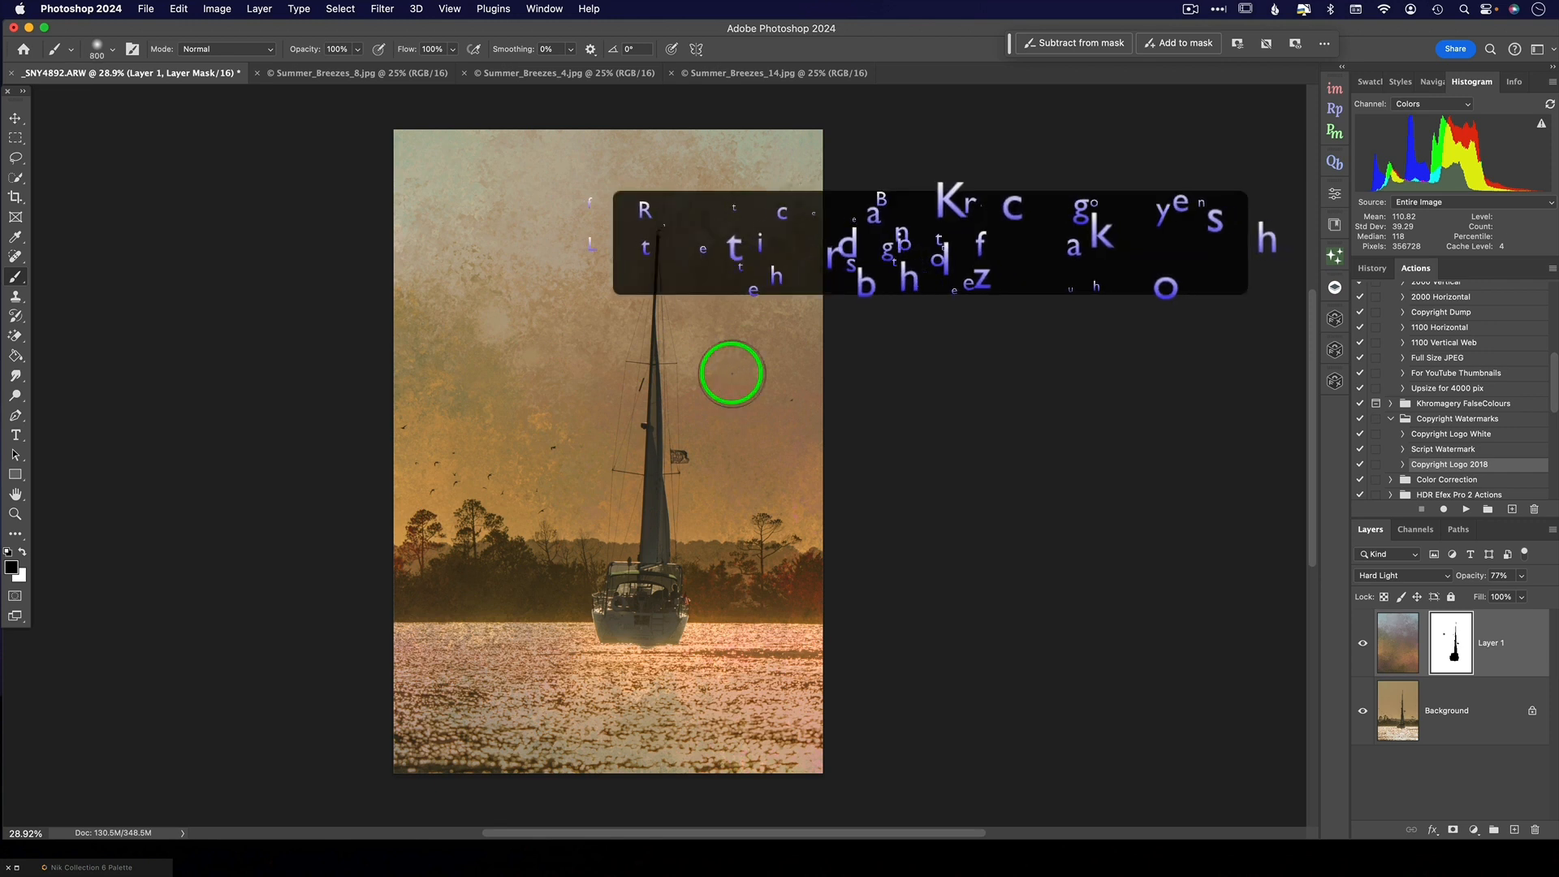
- Enlarge the black brush to 2000 px at 20% opacity and paint over the sky on the texture layer's mask
key(bracketright)
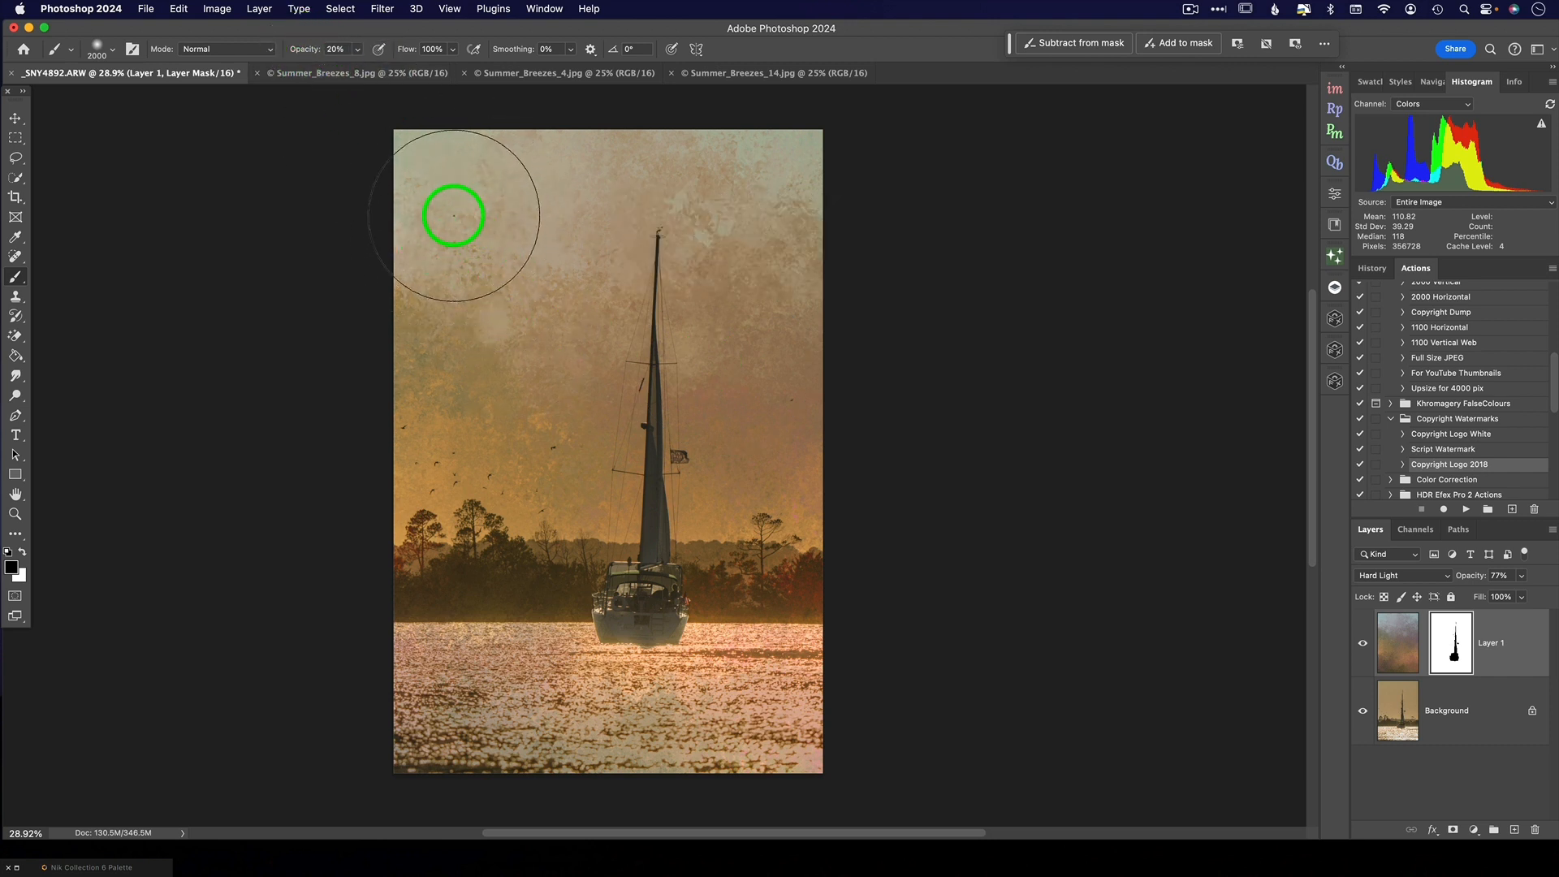
mouse_move(442, 367)
mouse_down()
mouse_move(967, 460)
mouse_move(542, 429)
mouse_move(815, 483)
mouse_move(521, 483)
mouse_move(524, 459)
mouse_move(901, 512)
mouse_move(710, 458)
mouse_move(914, 469)
mouse_up()
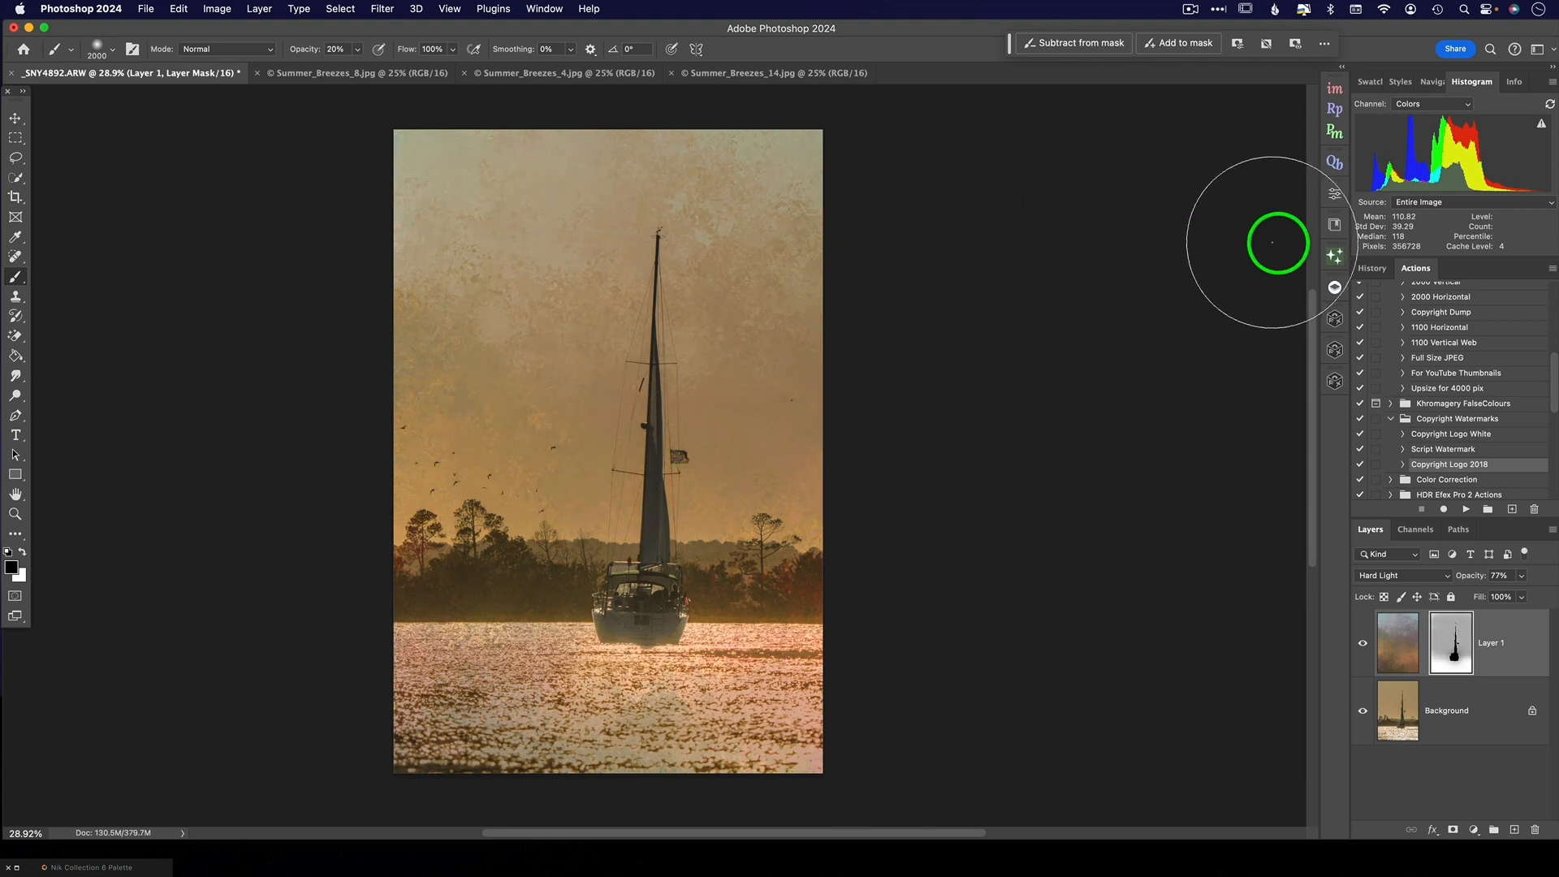
- Clear the old TK Gen Fill prompt and create a 1024 px copy of the sailboat image
click(1335, 257)
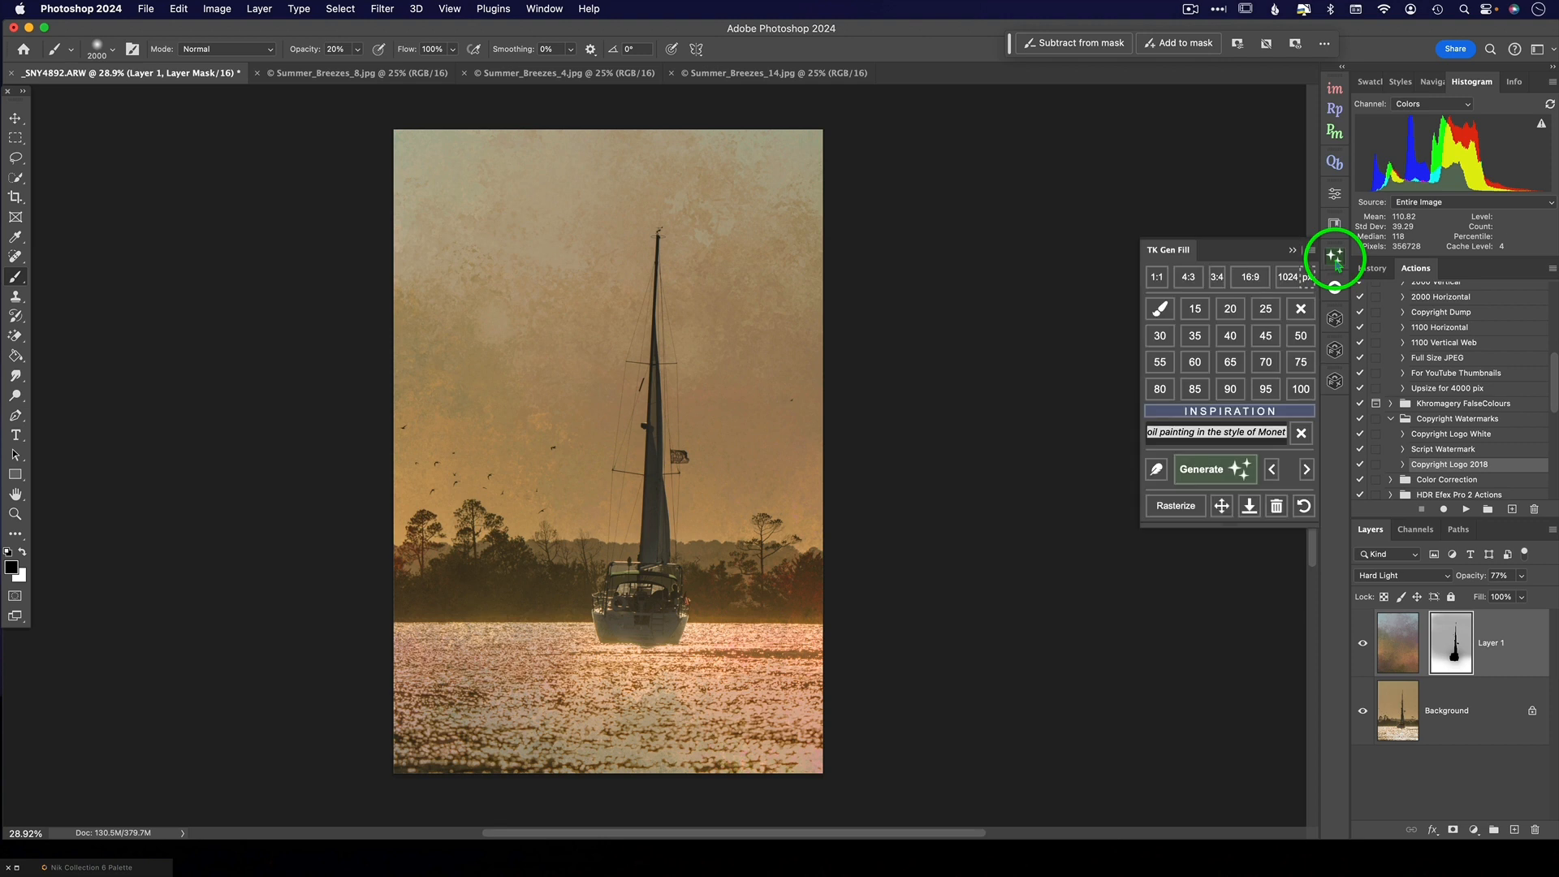
click(1301, 433)
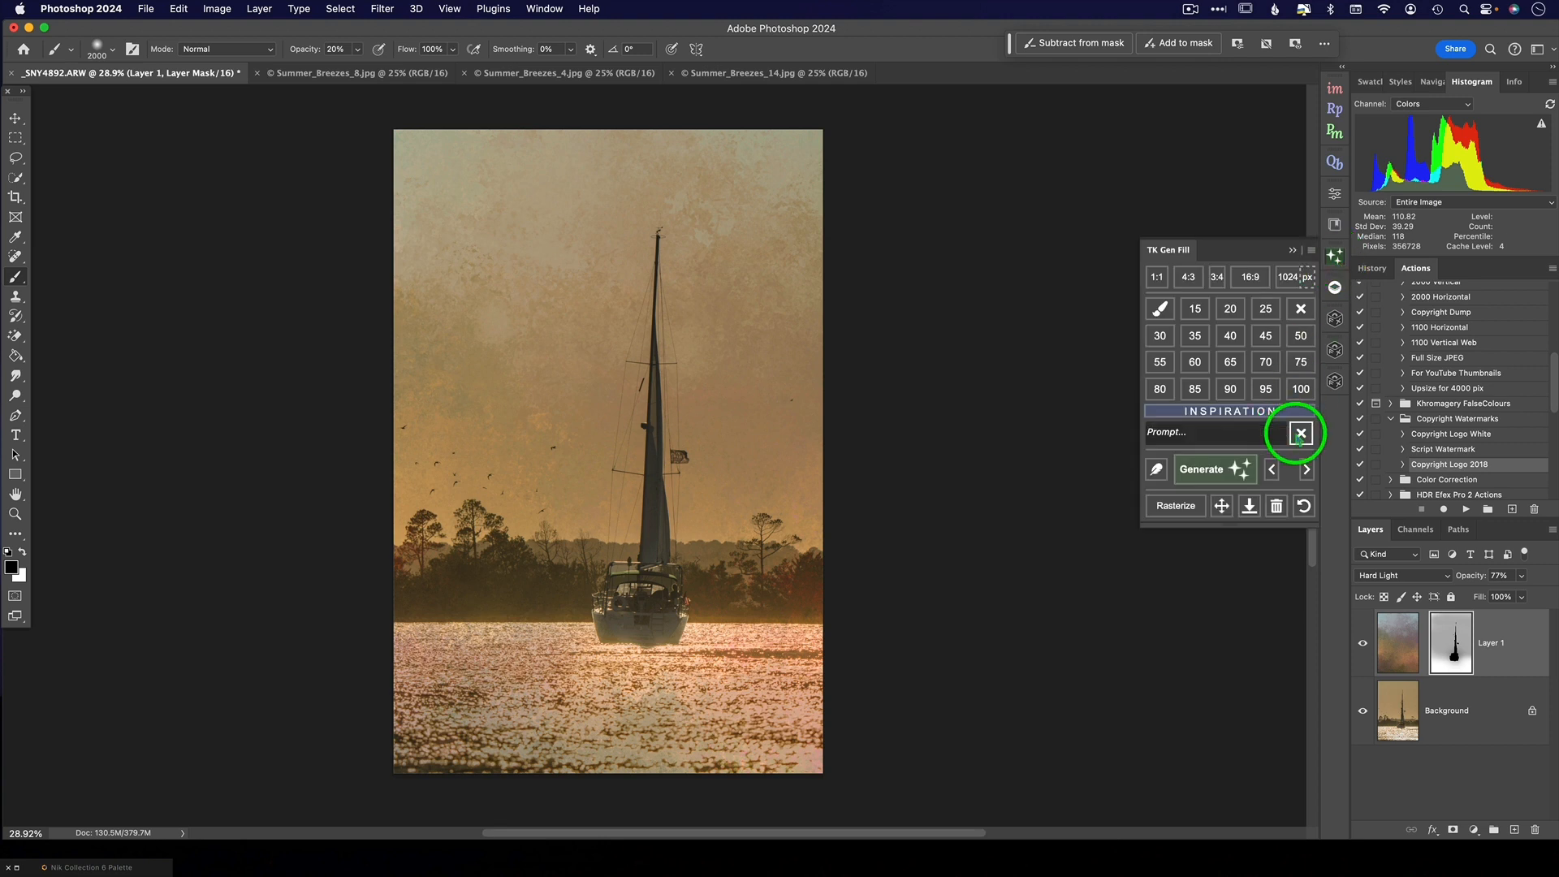
click(1205, 471)
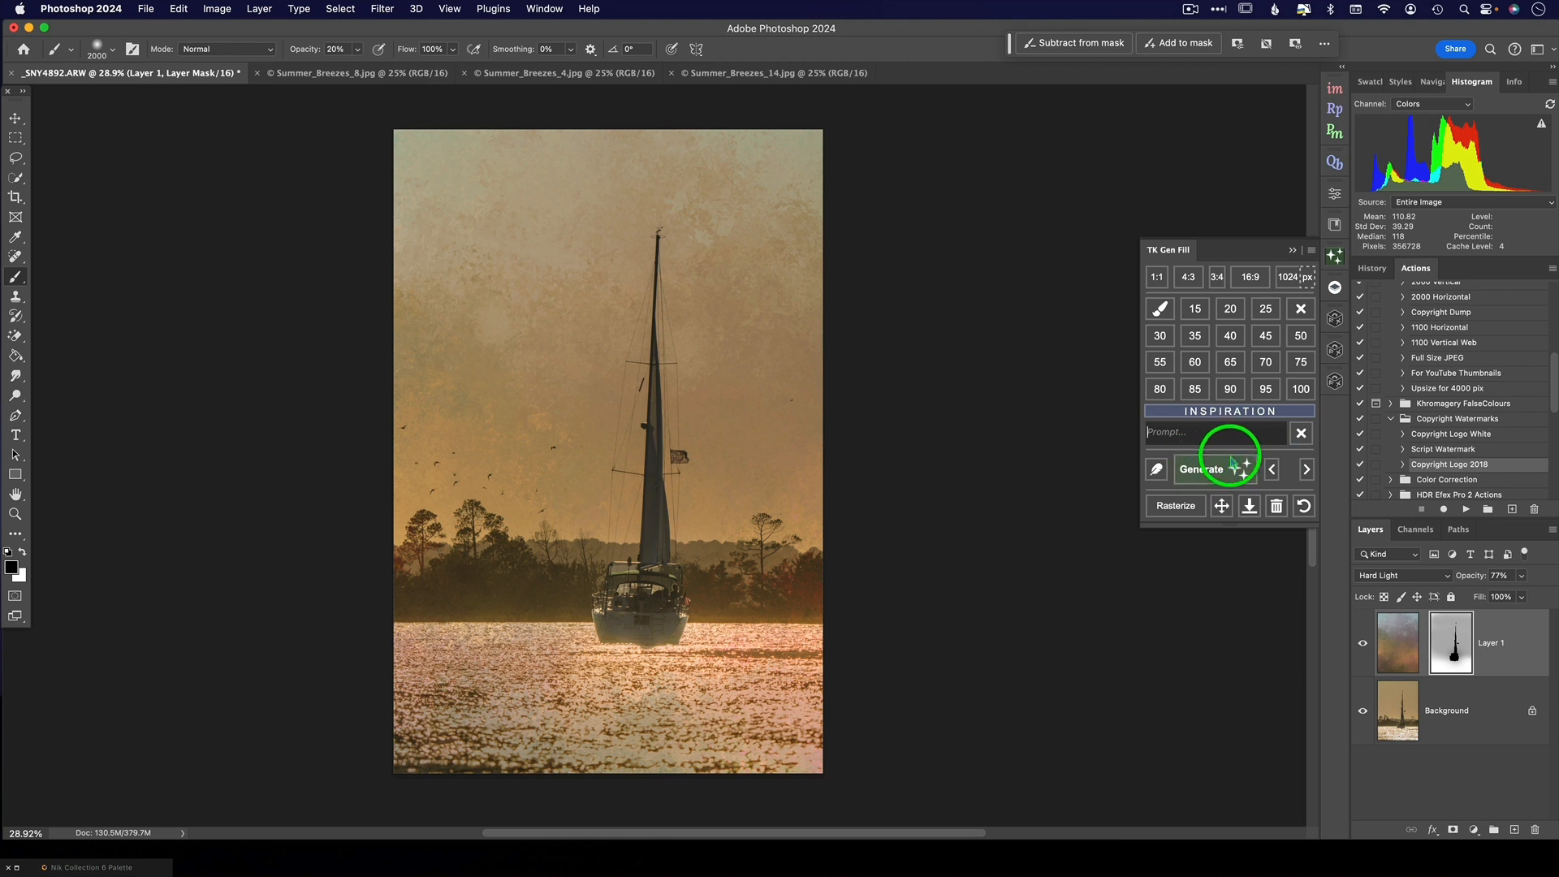
click(1286, 277)
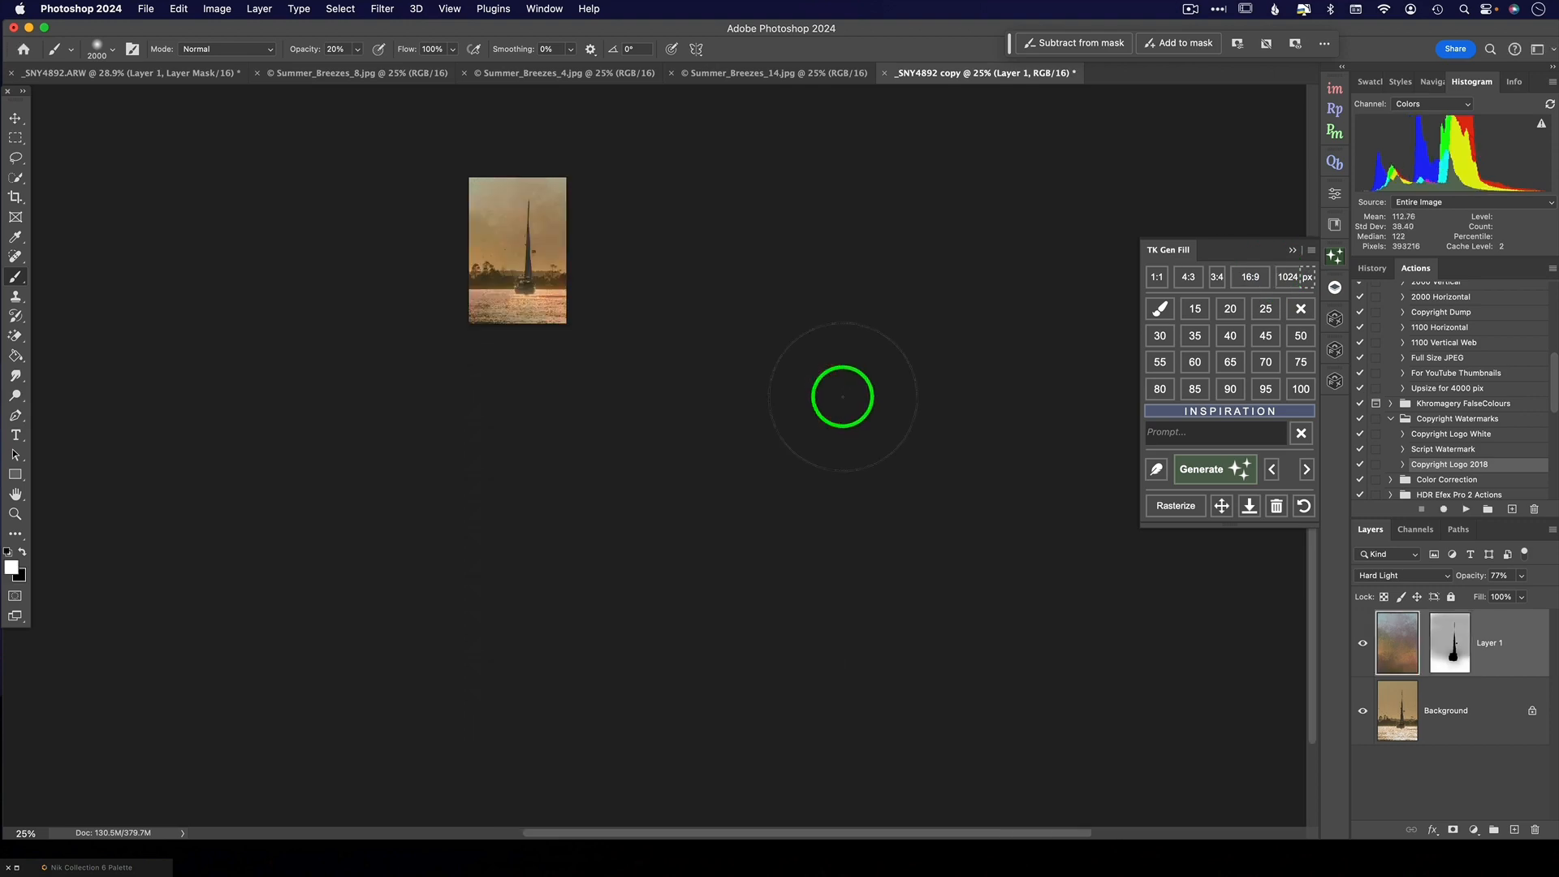
- Flatten the copied sailboat image into a single Background layer
scroll(843, 398, up, 8)
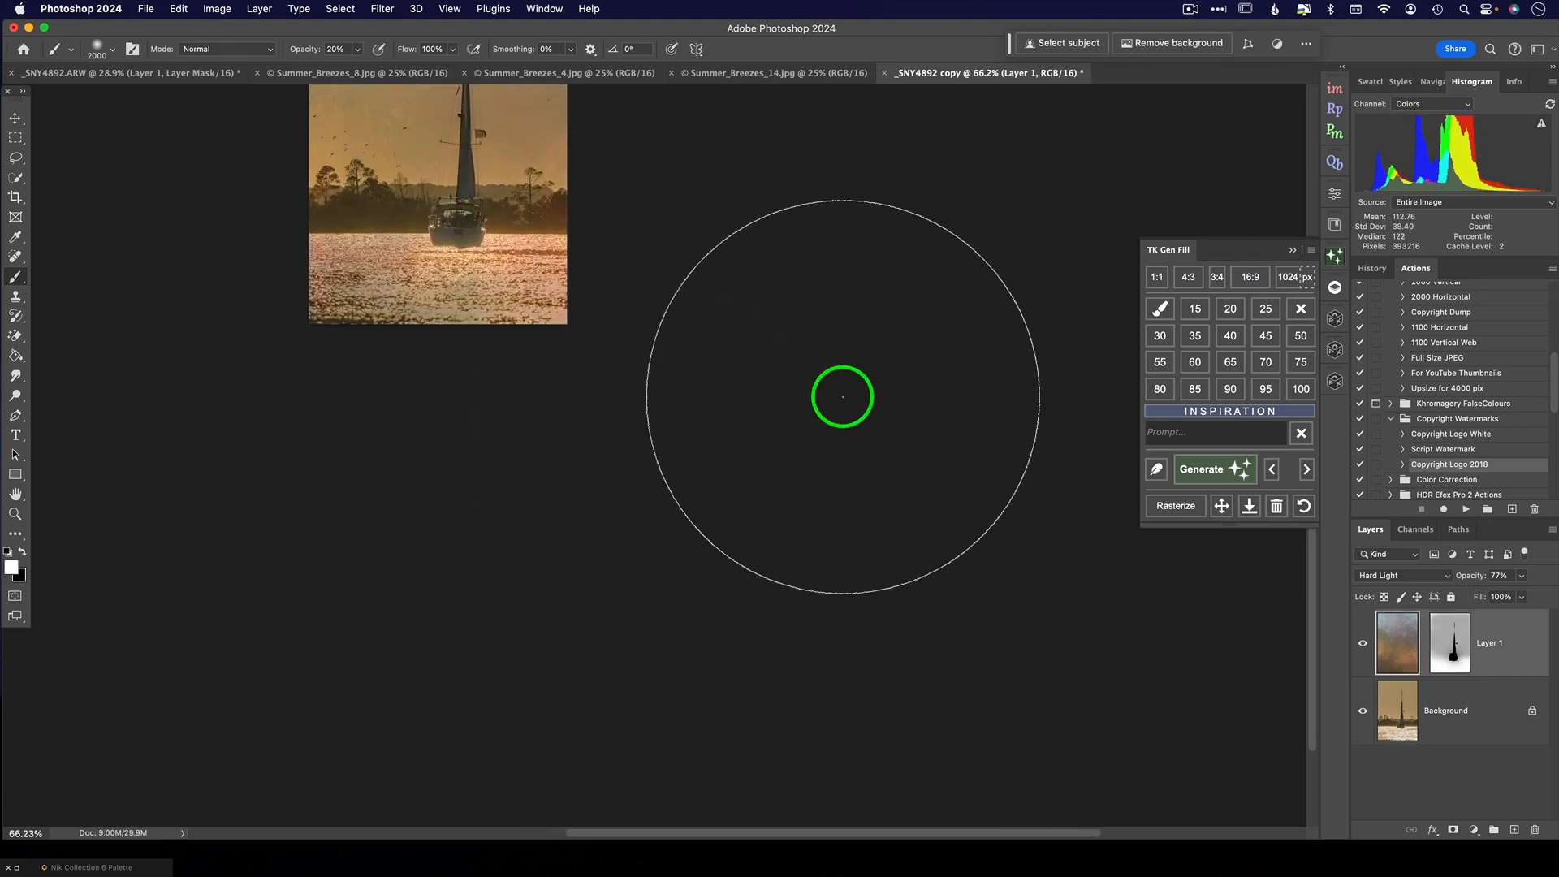
scroll(843, 397, left, 5)
scroll(843, 397, up, 2)
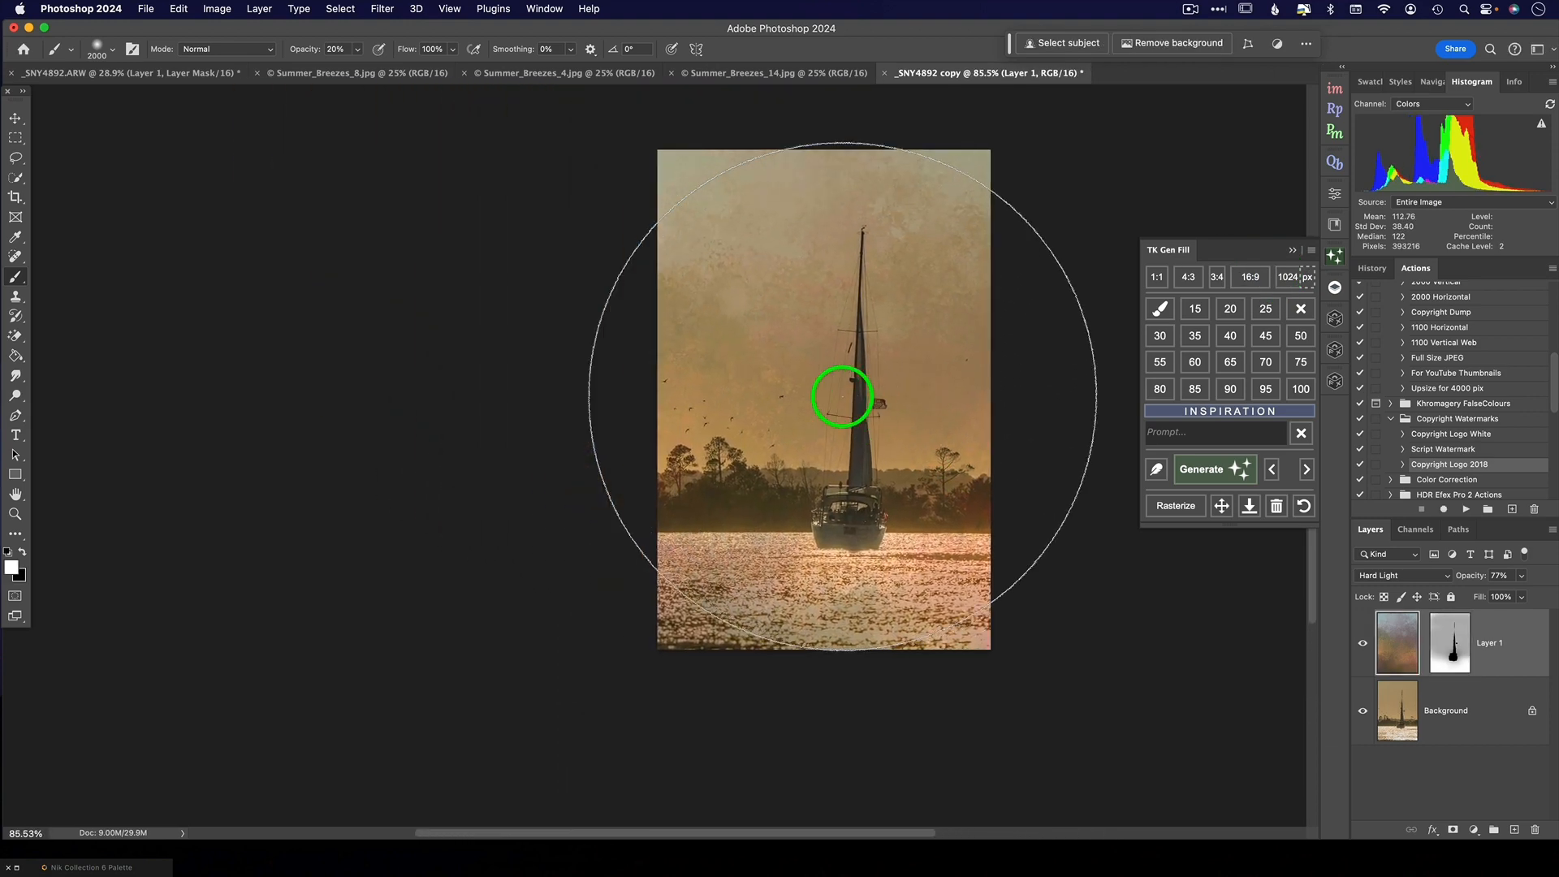
key(z)
scroll(843, 397, right, 5)
scroll(870, 407, up, 1)
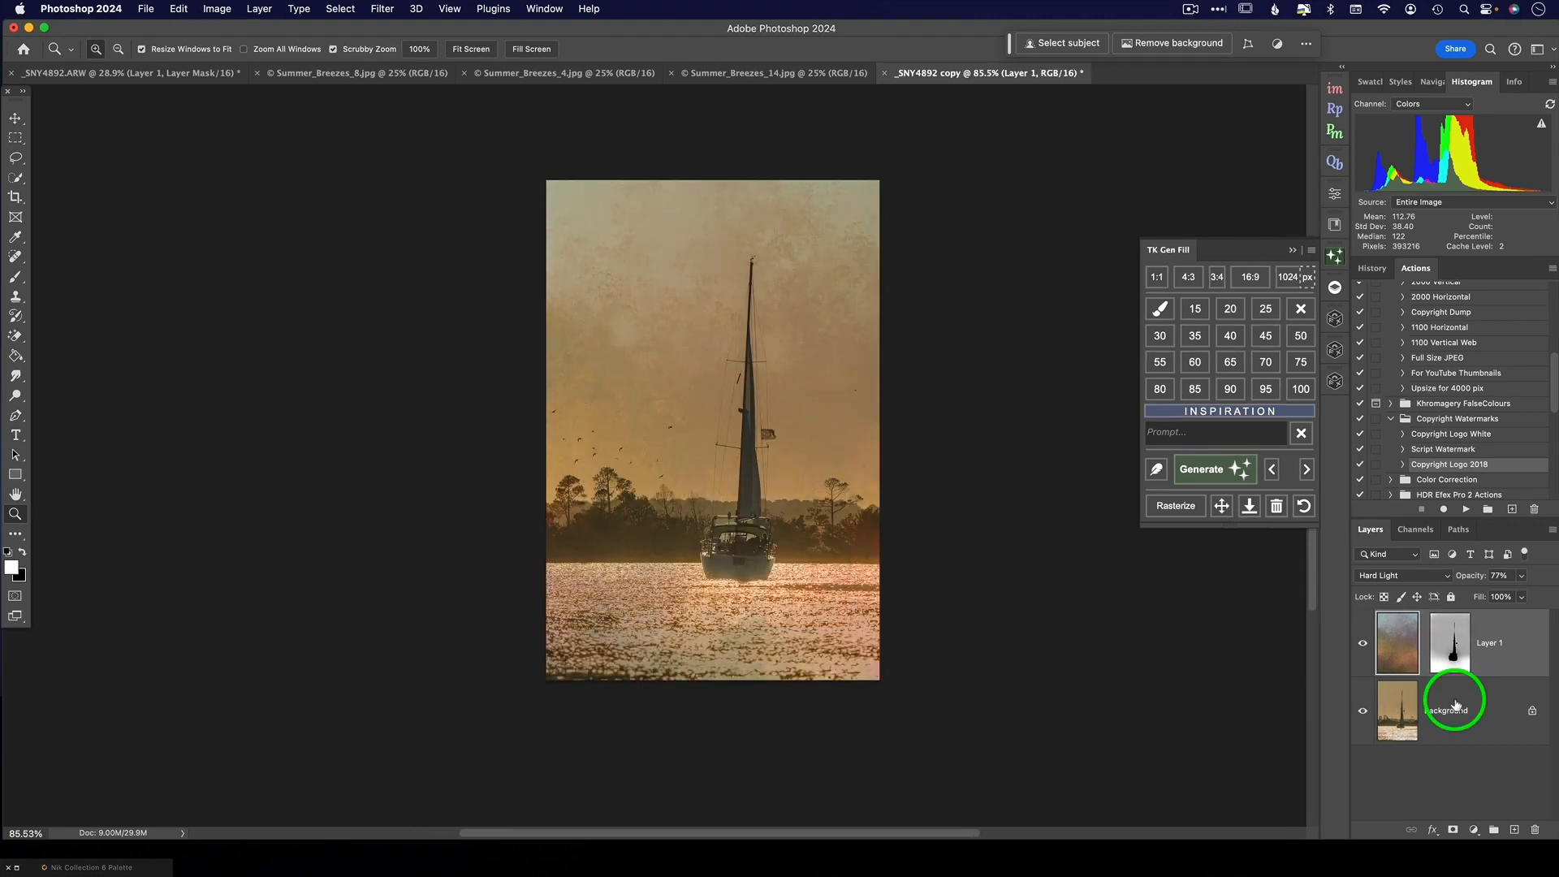
right_click(1442, 703)
click(1391, 827)
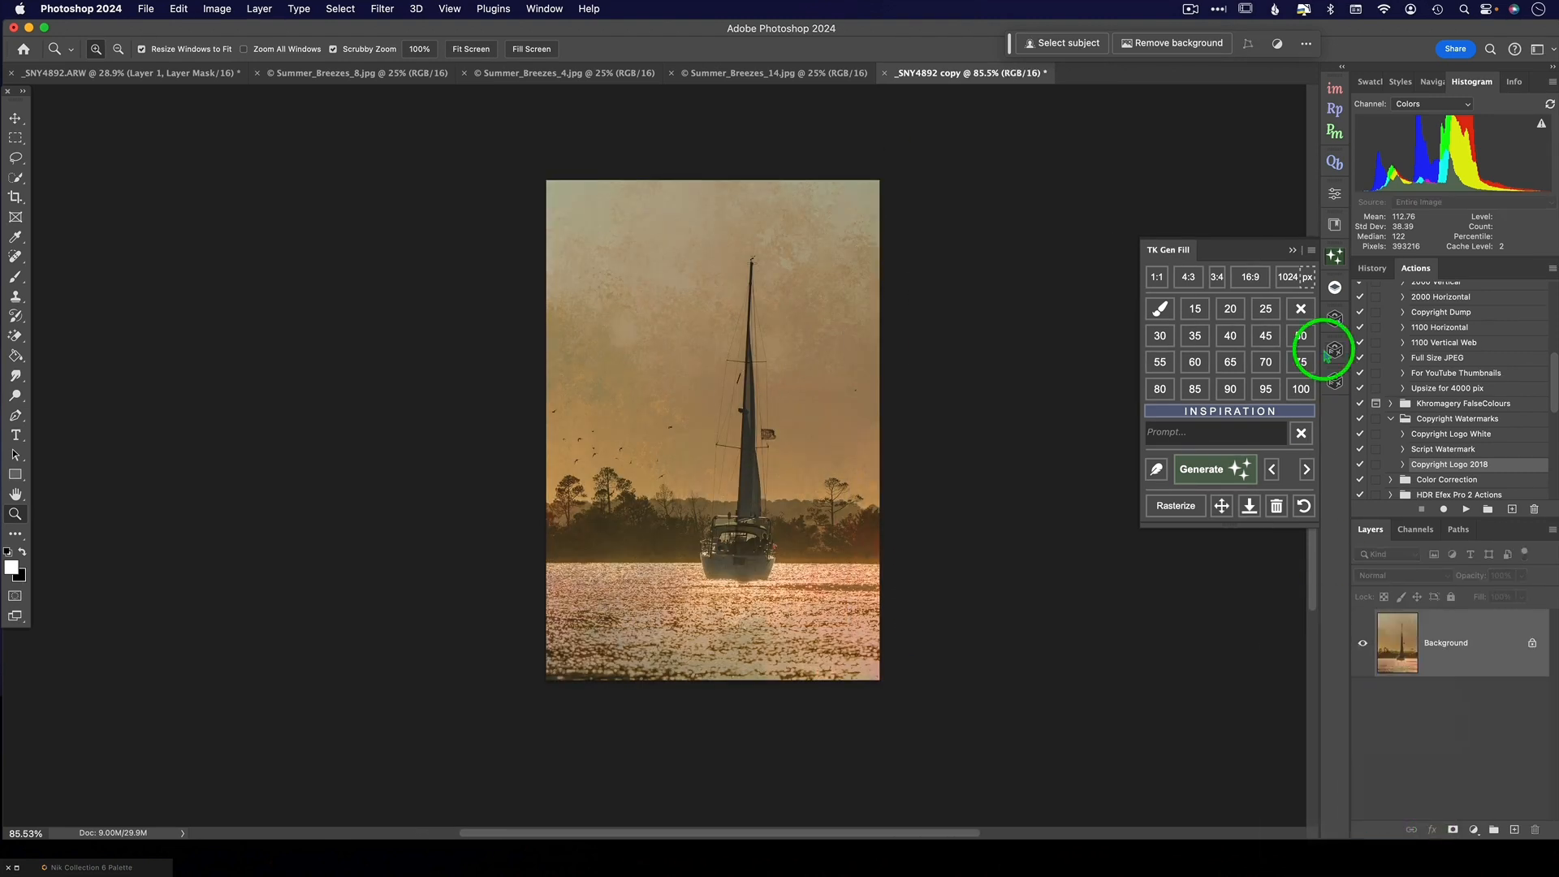
- Generate a 15% TK Gen Fill with the prompt "oil painting in the style of Monet of a sailboat on the water at sunset"
click(1195, 309)
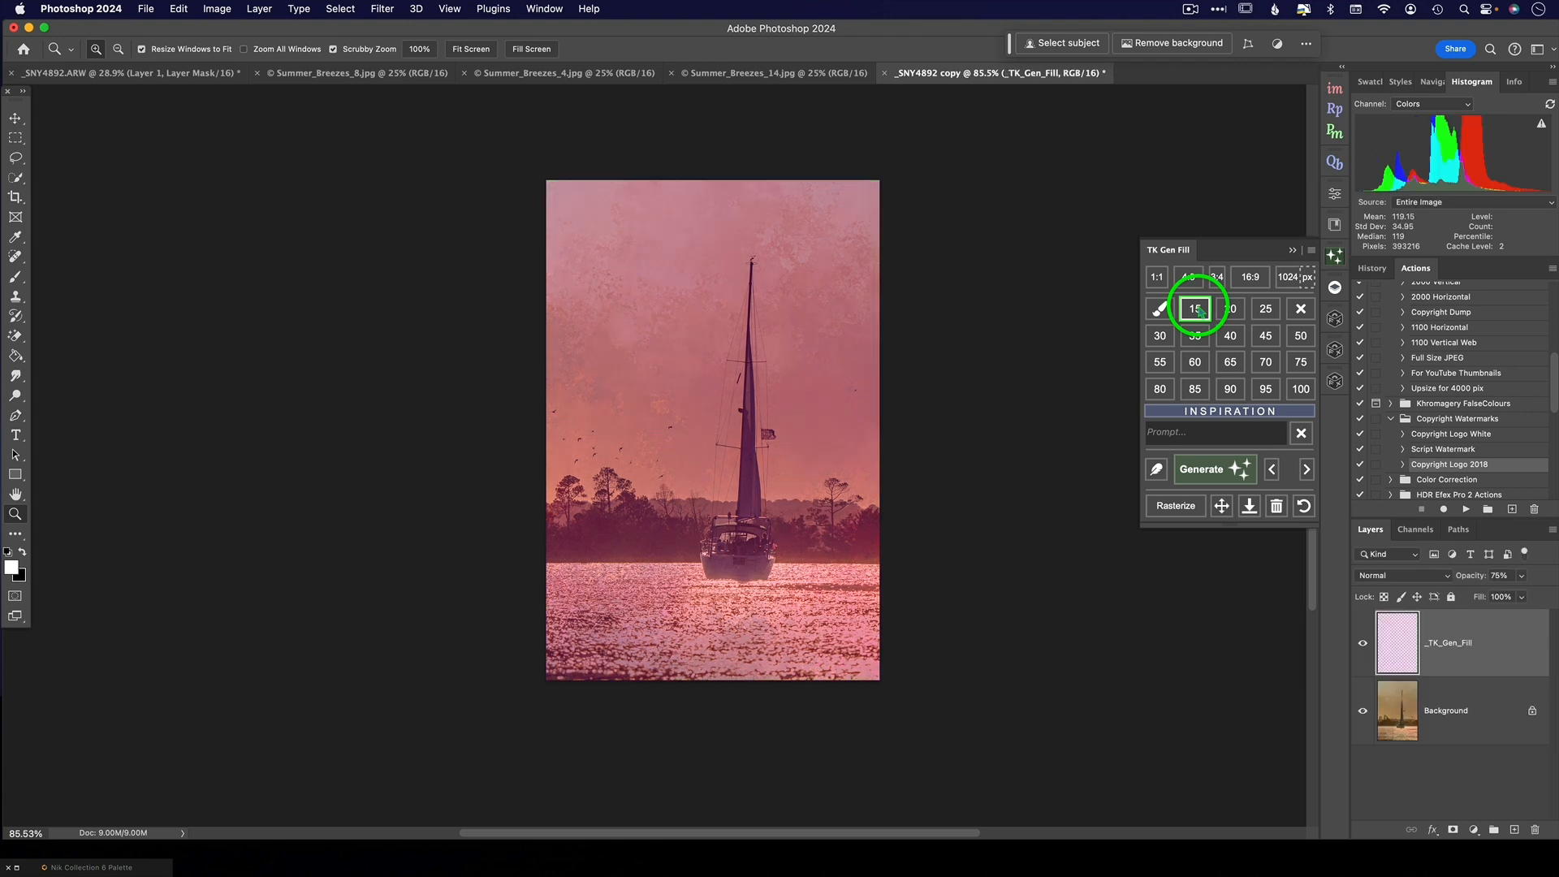
click(1170, 433)
text(c)
text(of a s)
text(ail)
text(boat on )
text(the water)
text( at sunset)
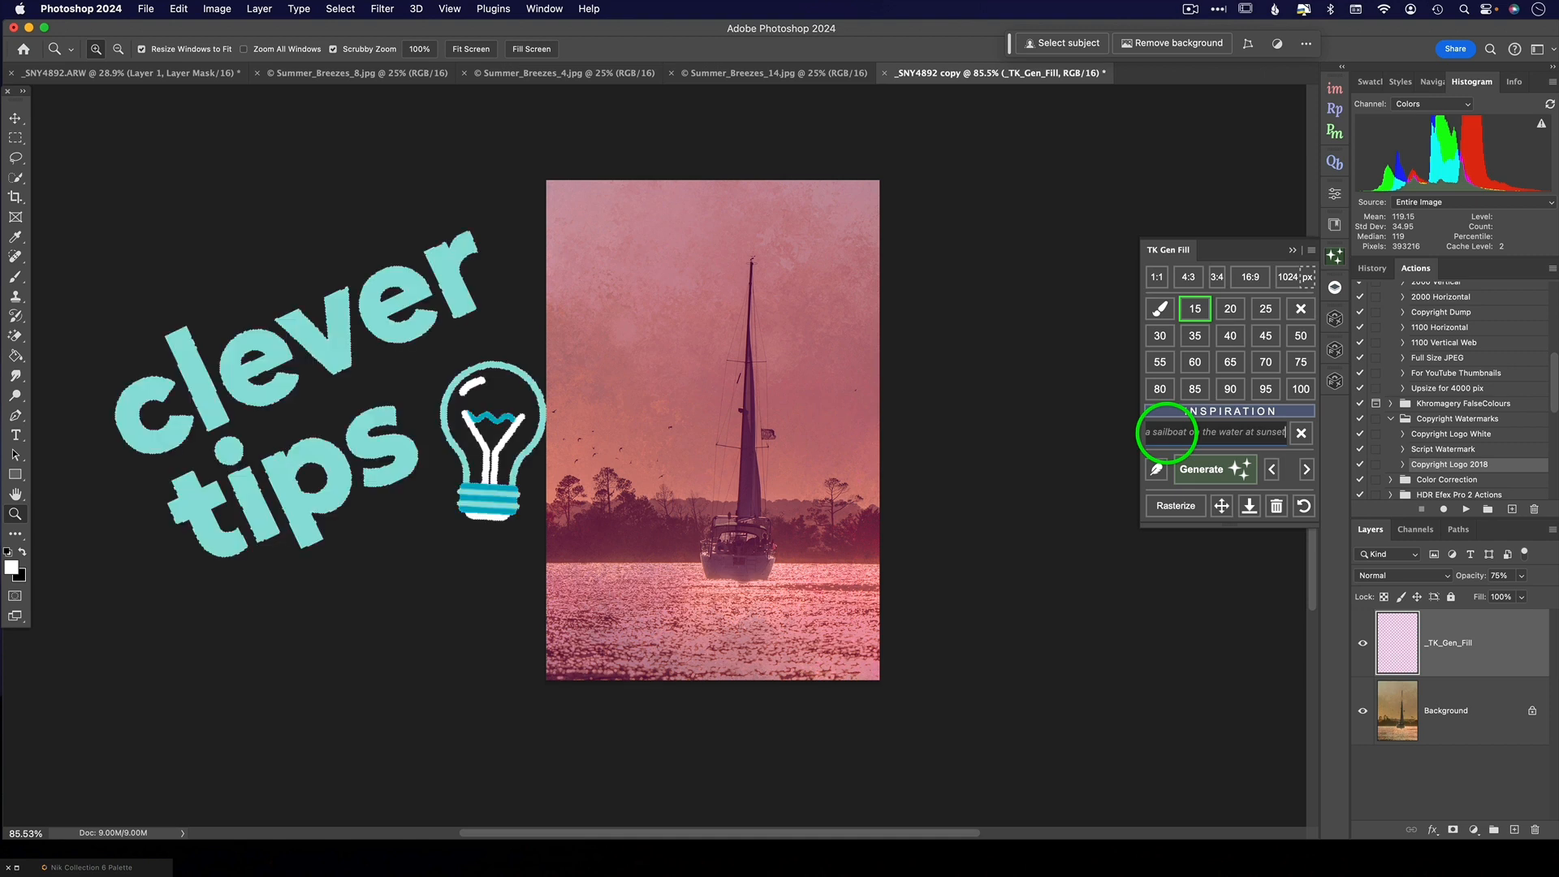
click(1215, 471)
- Compare the three Monet-style variations and select the first one
click(1206, 378)
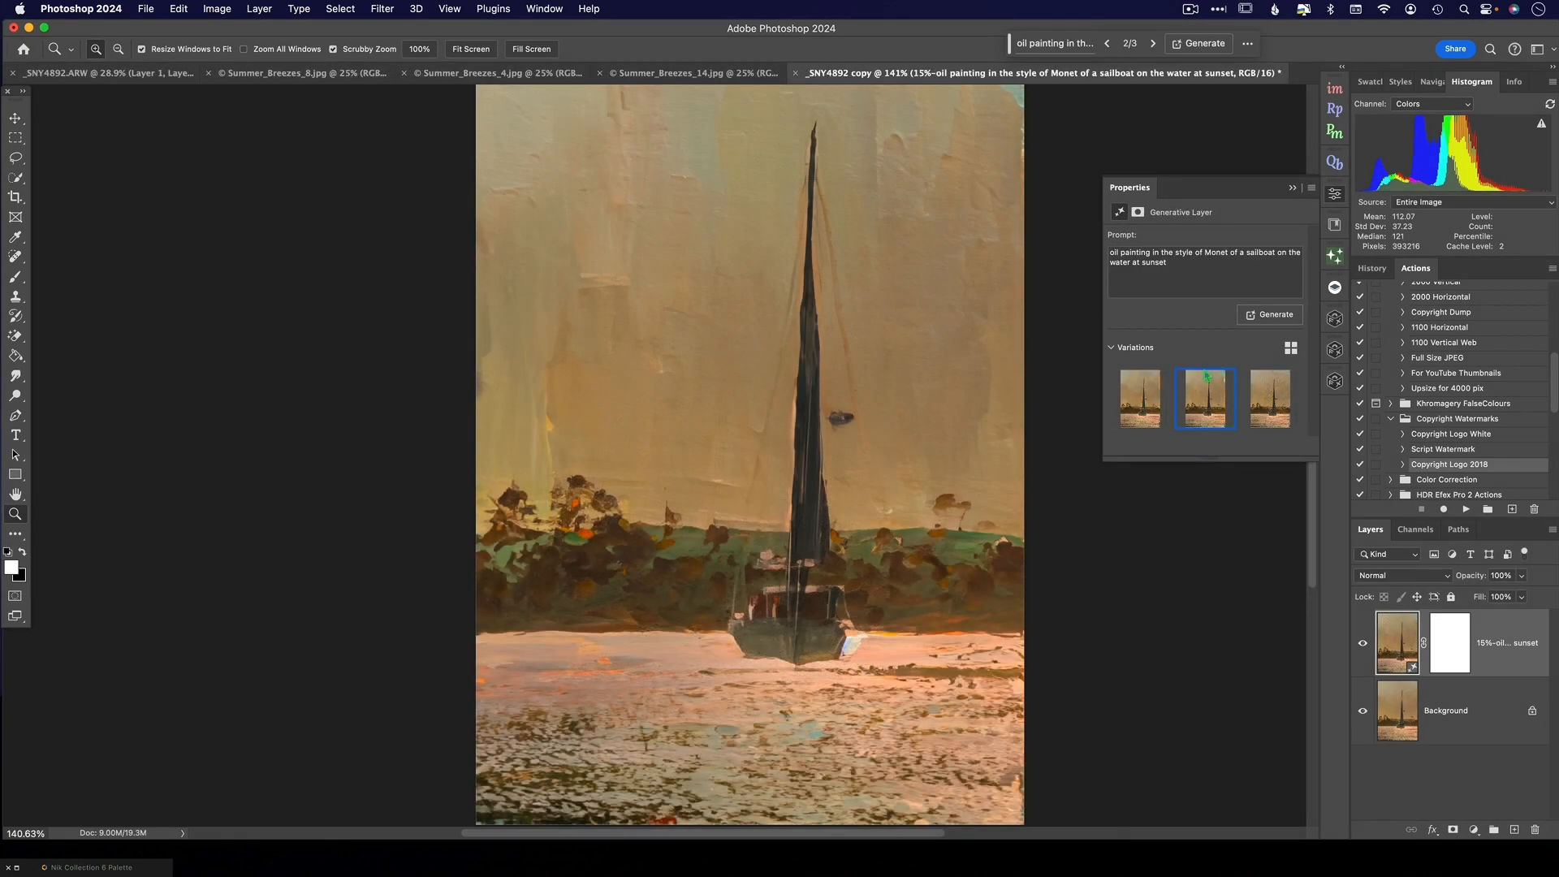
click(1273, 401)
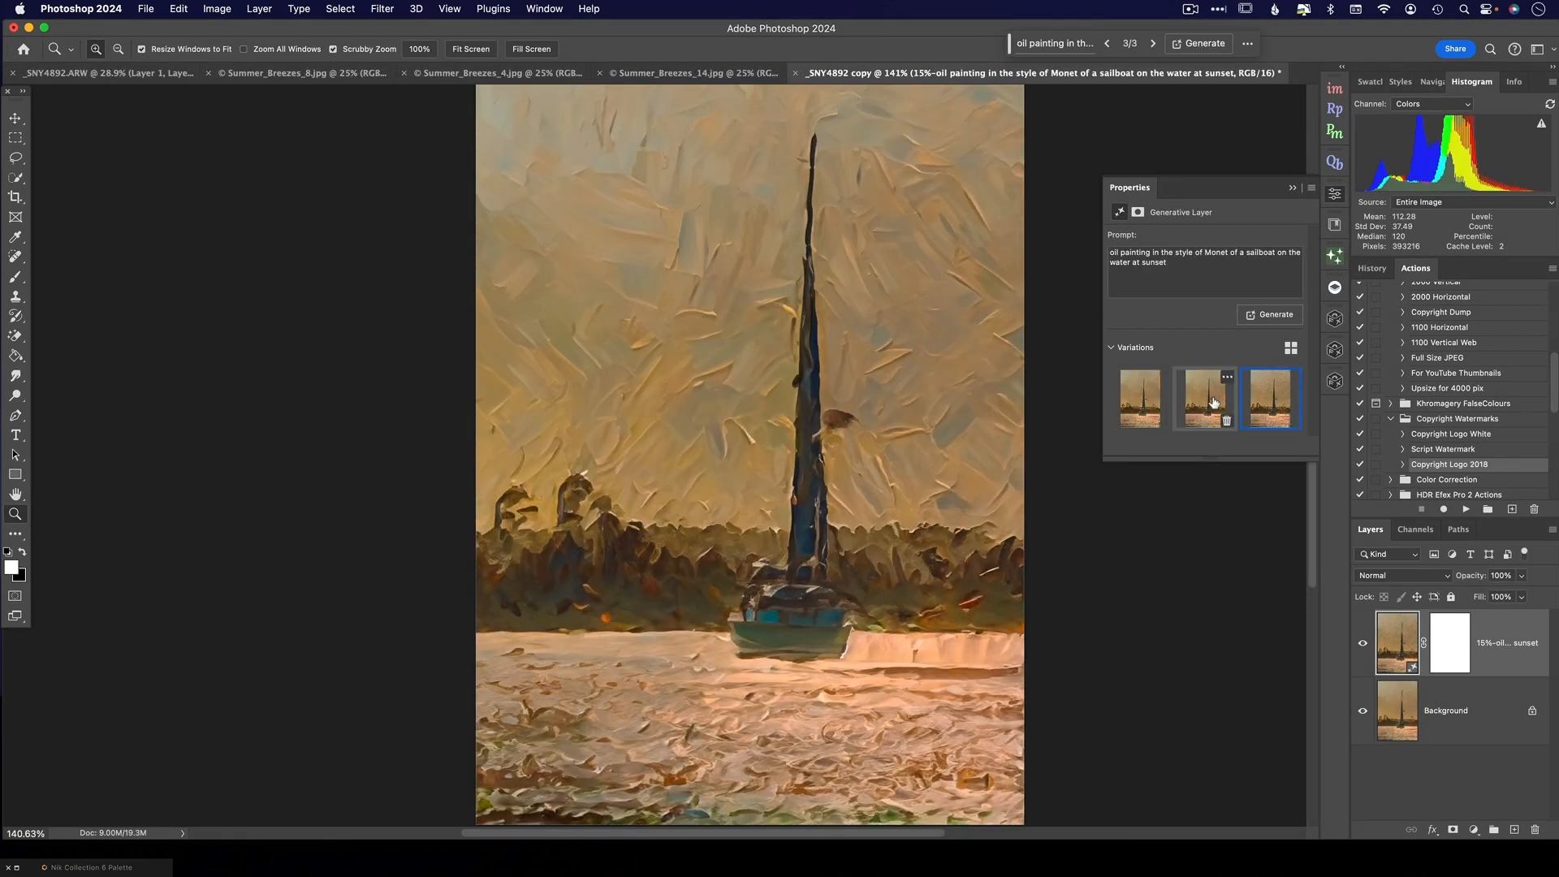
click(1206, 401)
click(1130, 394)
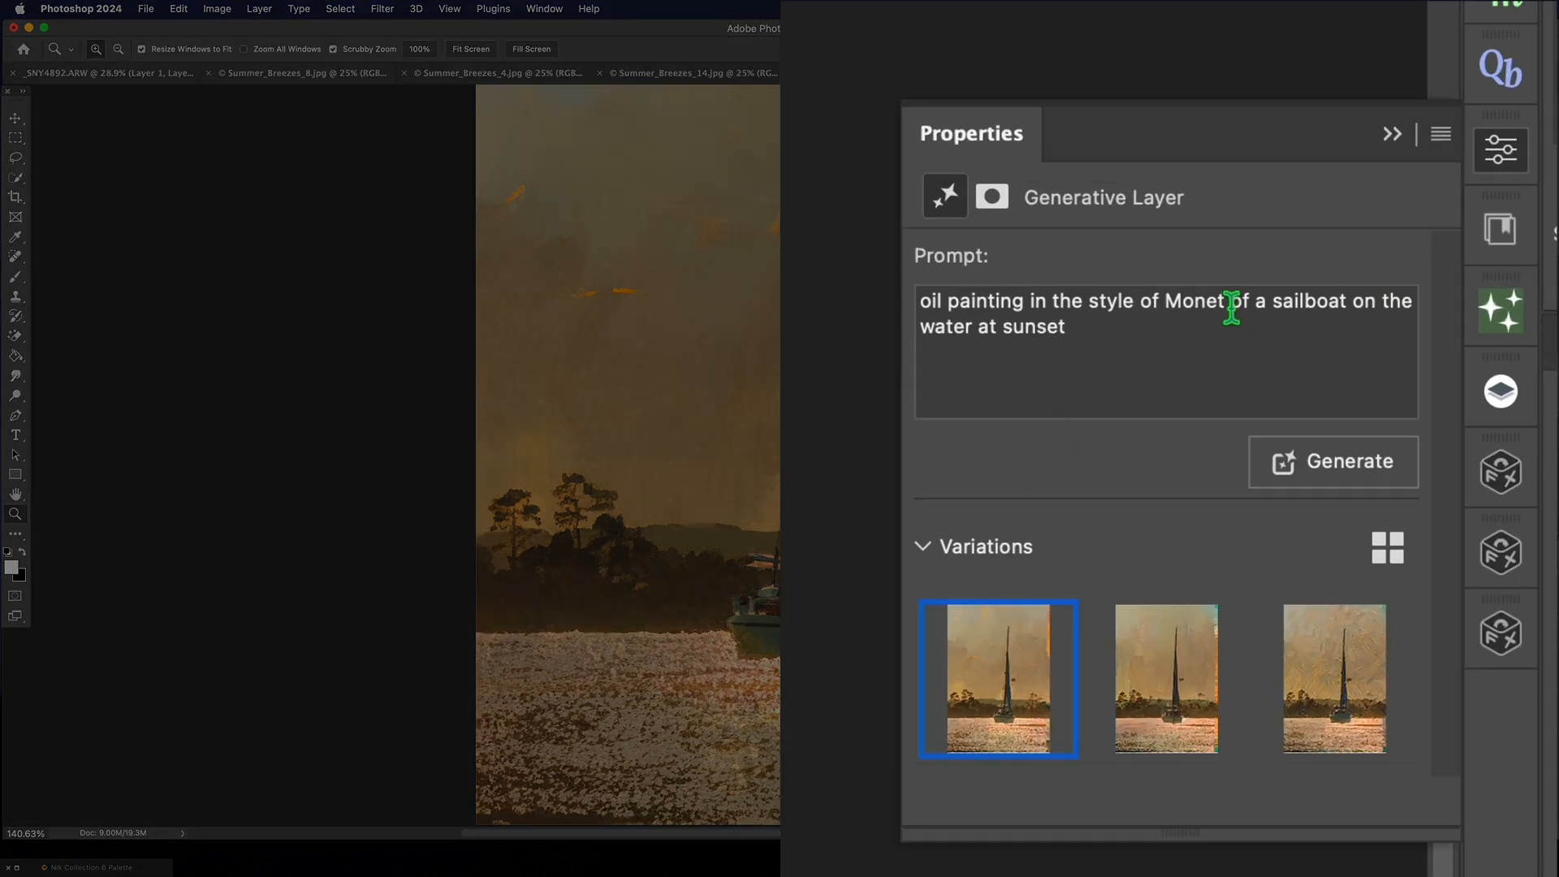
- Replace Monet with Vincent Van Gogh in the generative layer's prompt and generate new variations
drag(1232, 307, 1168, 307)
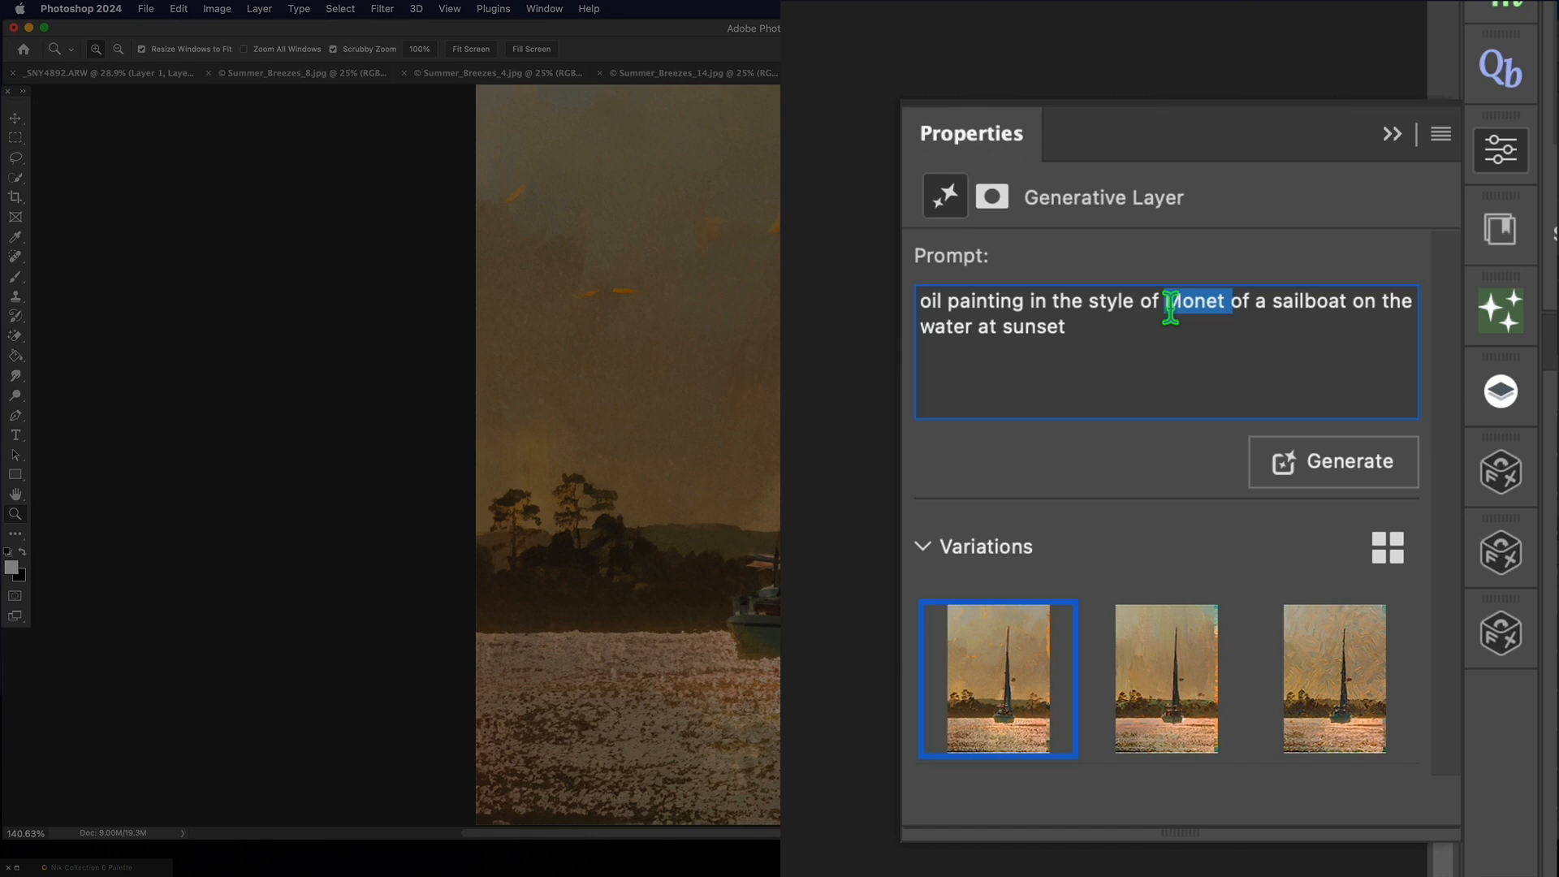
text(Vincent Va)
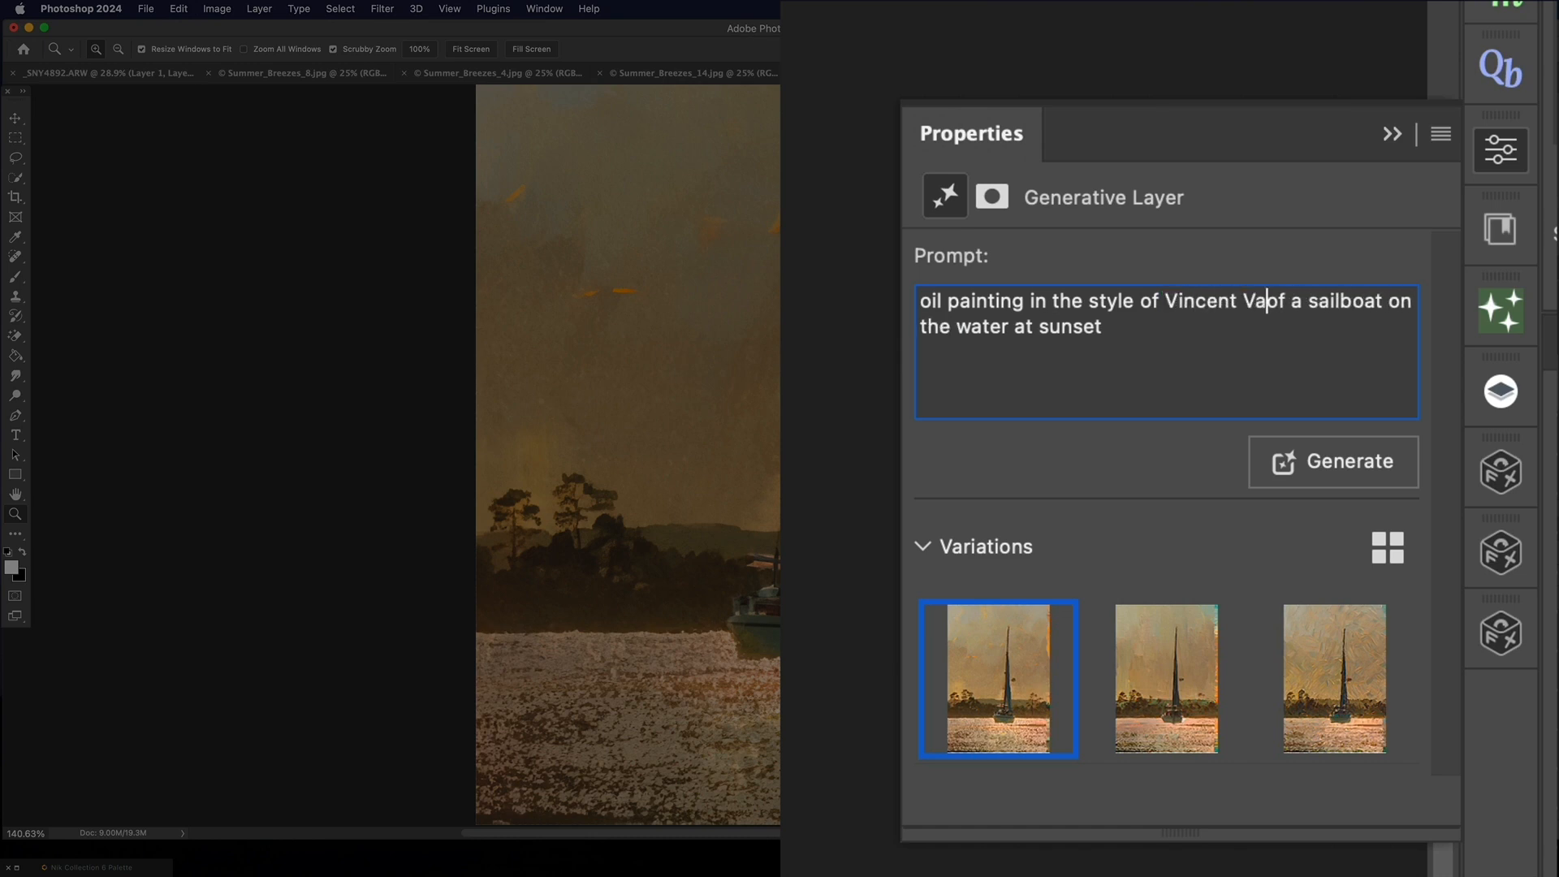
text(n Gogh)
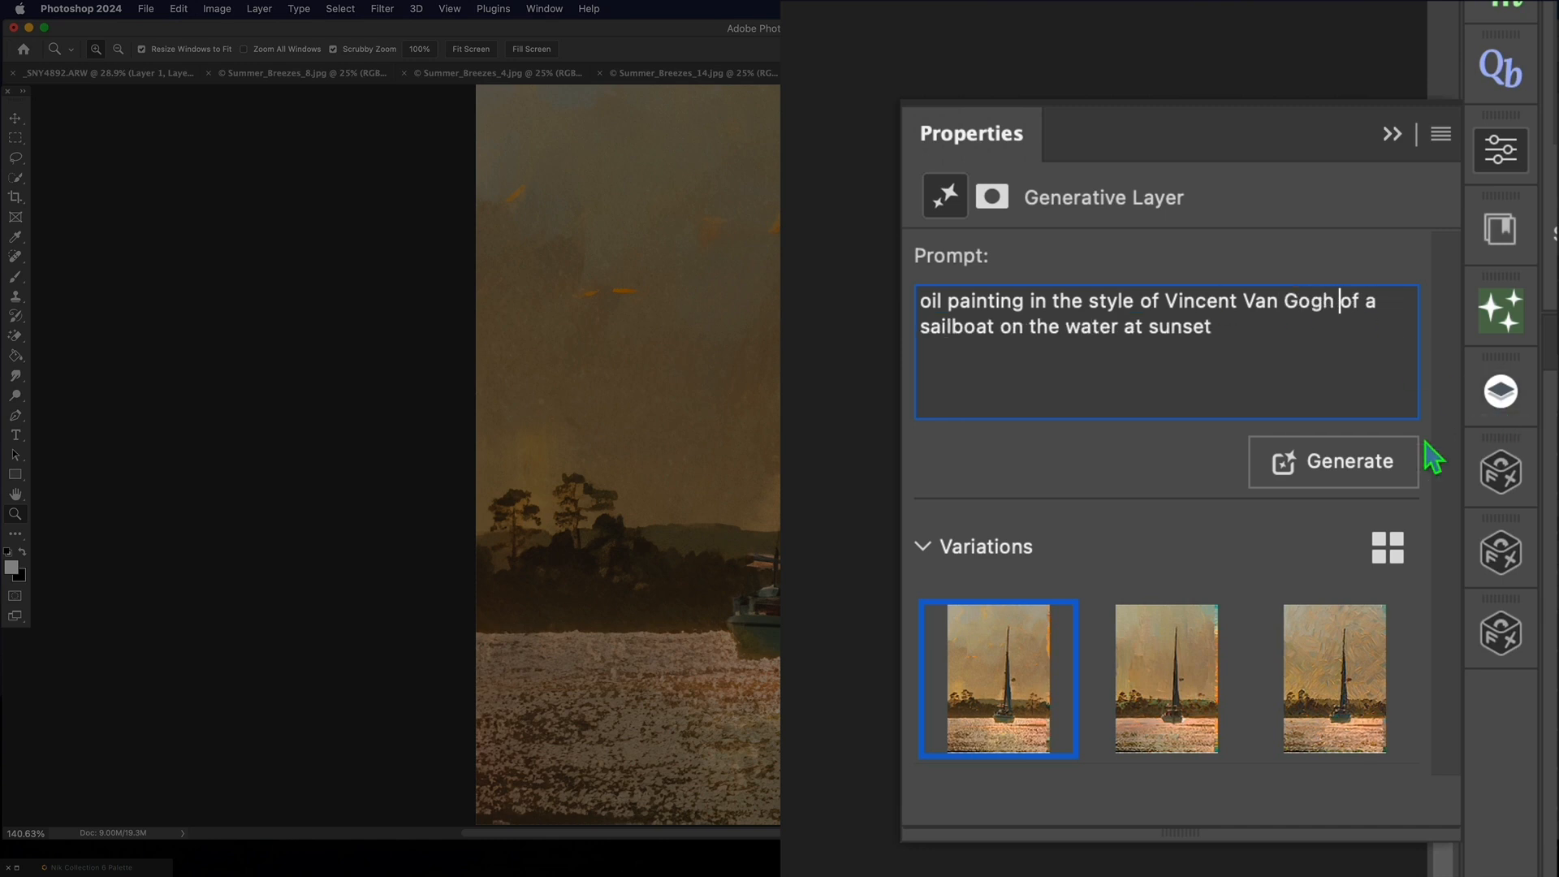
click(1358, 475)
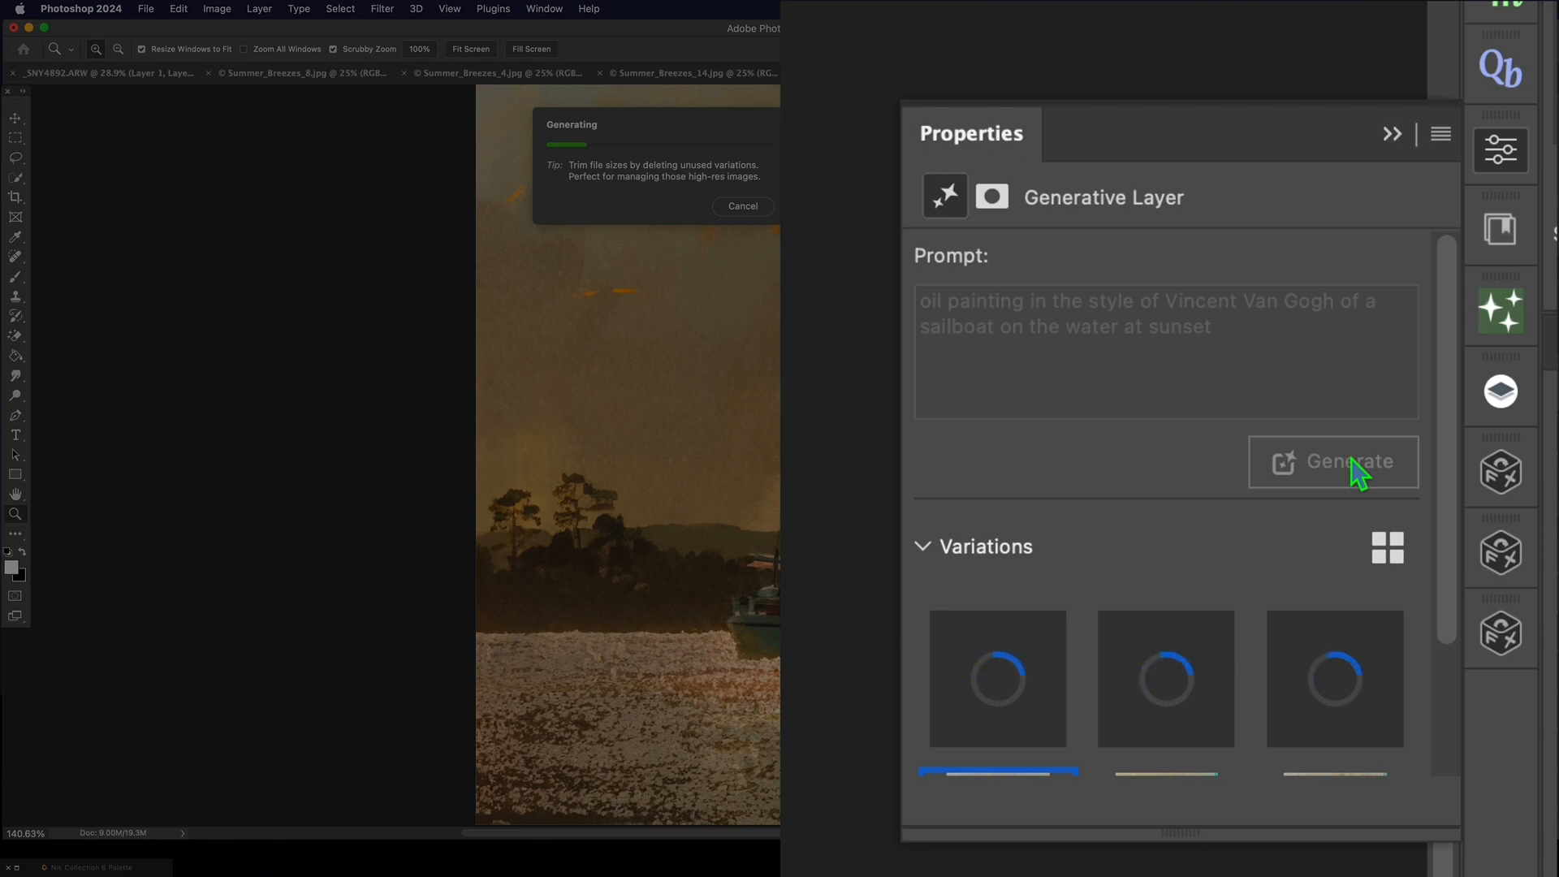
- Preview the Van Gogh variations and delete all three of them
click(1212, 403)
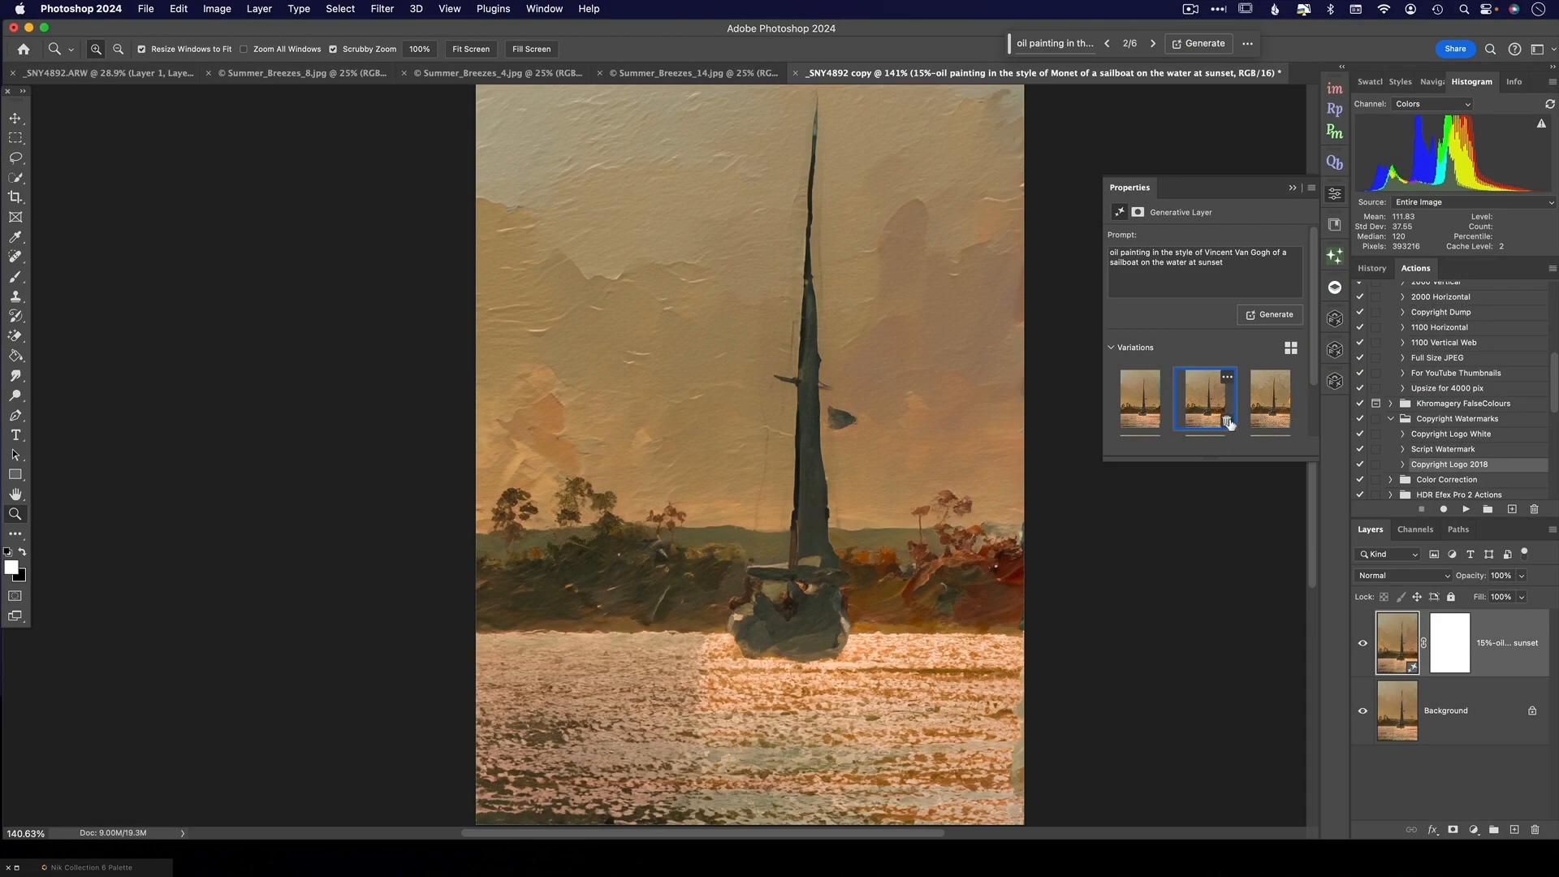
click(1227, 422)
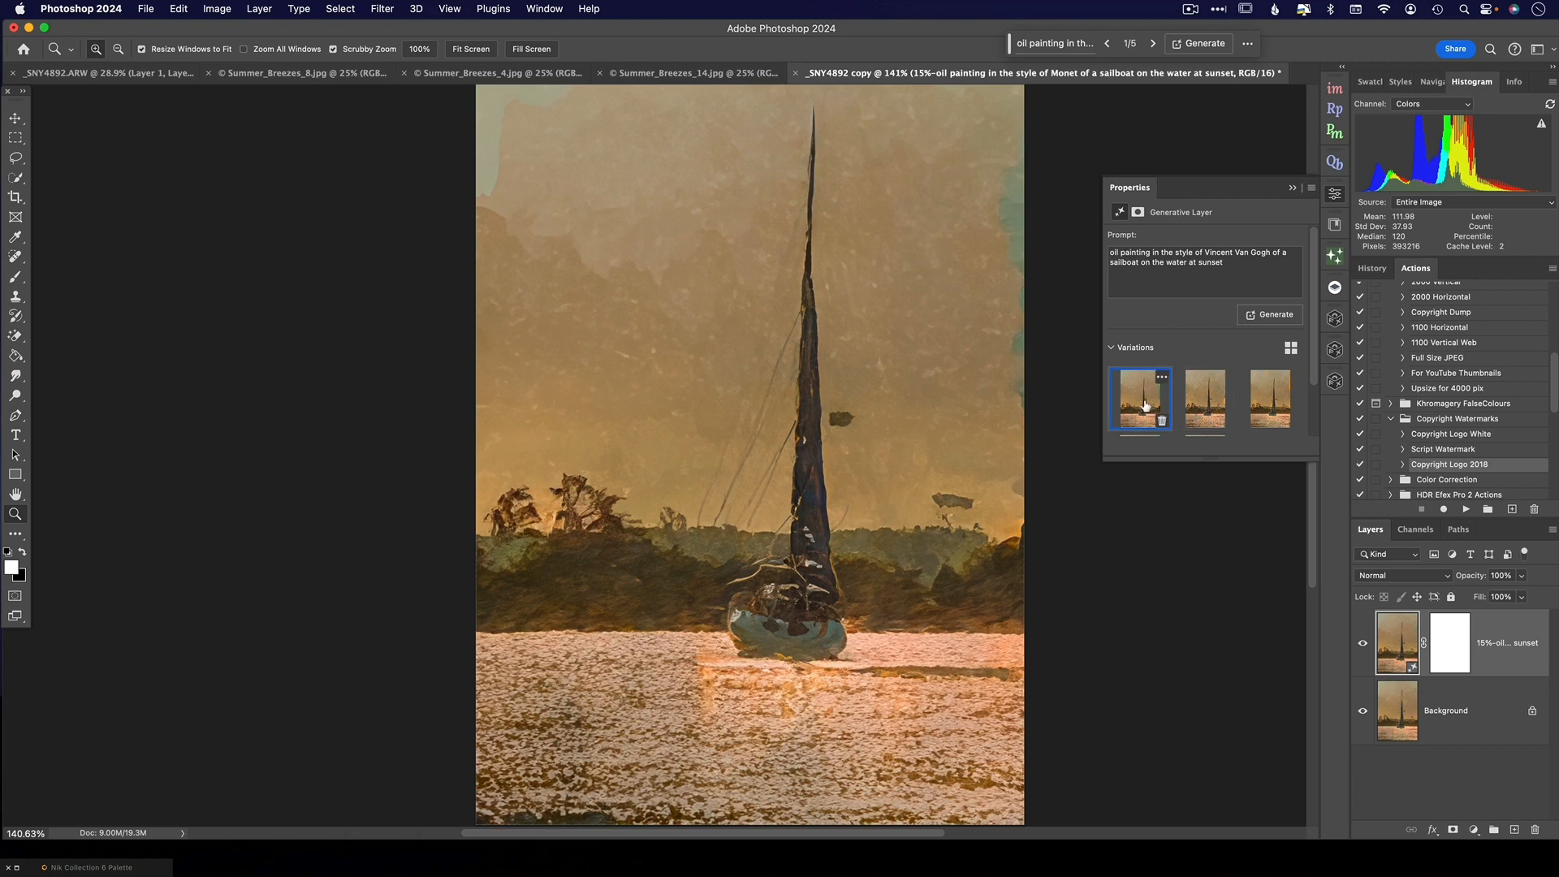
click(1163, 422)
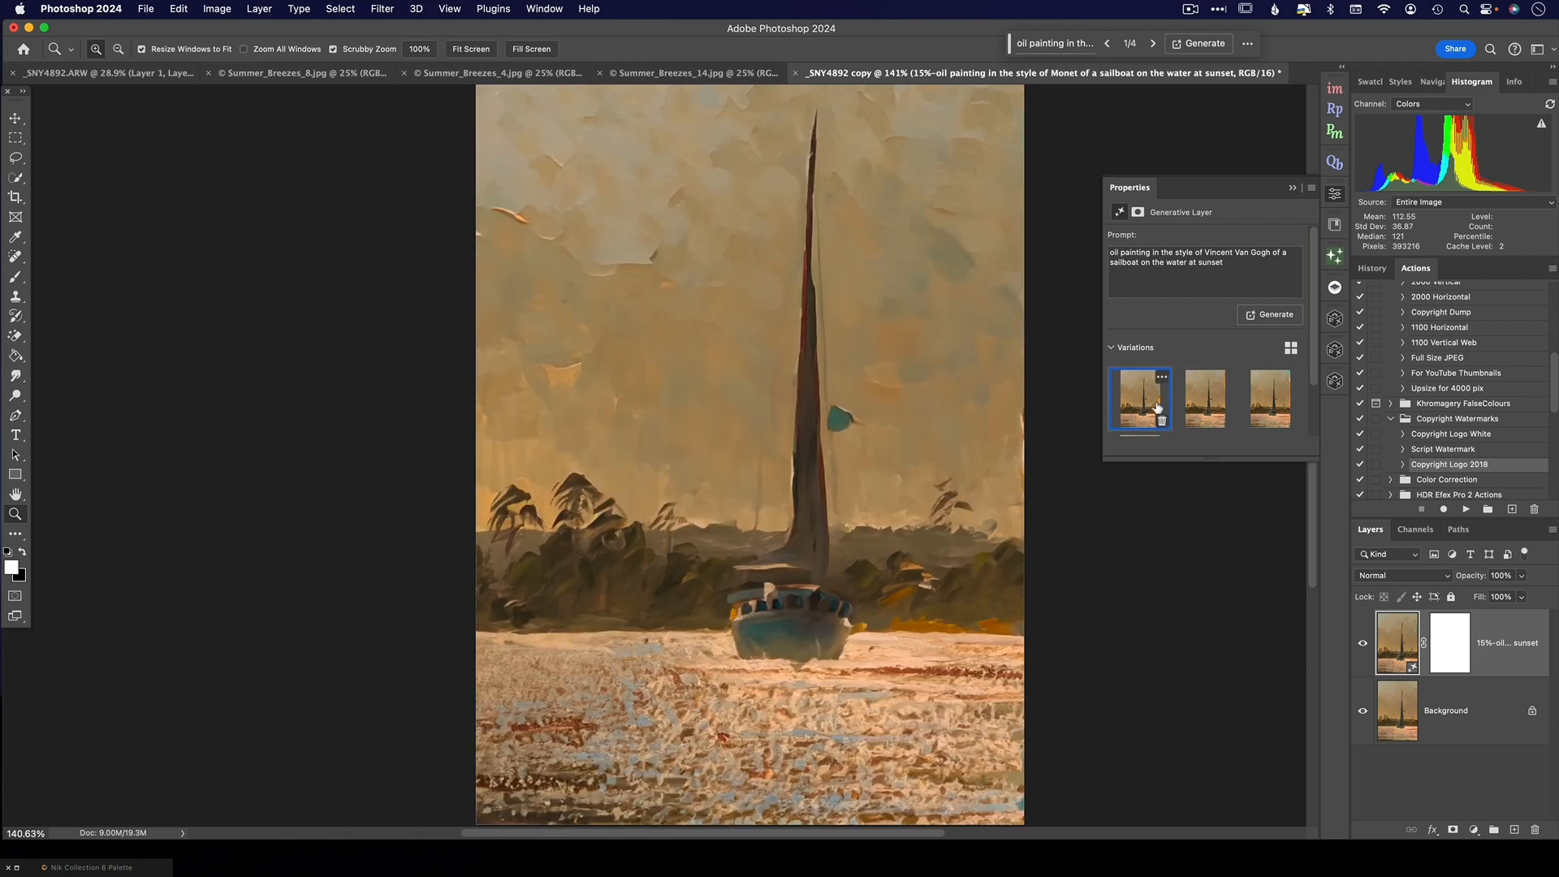
click(1162, 422)
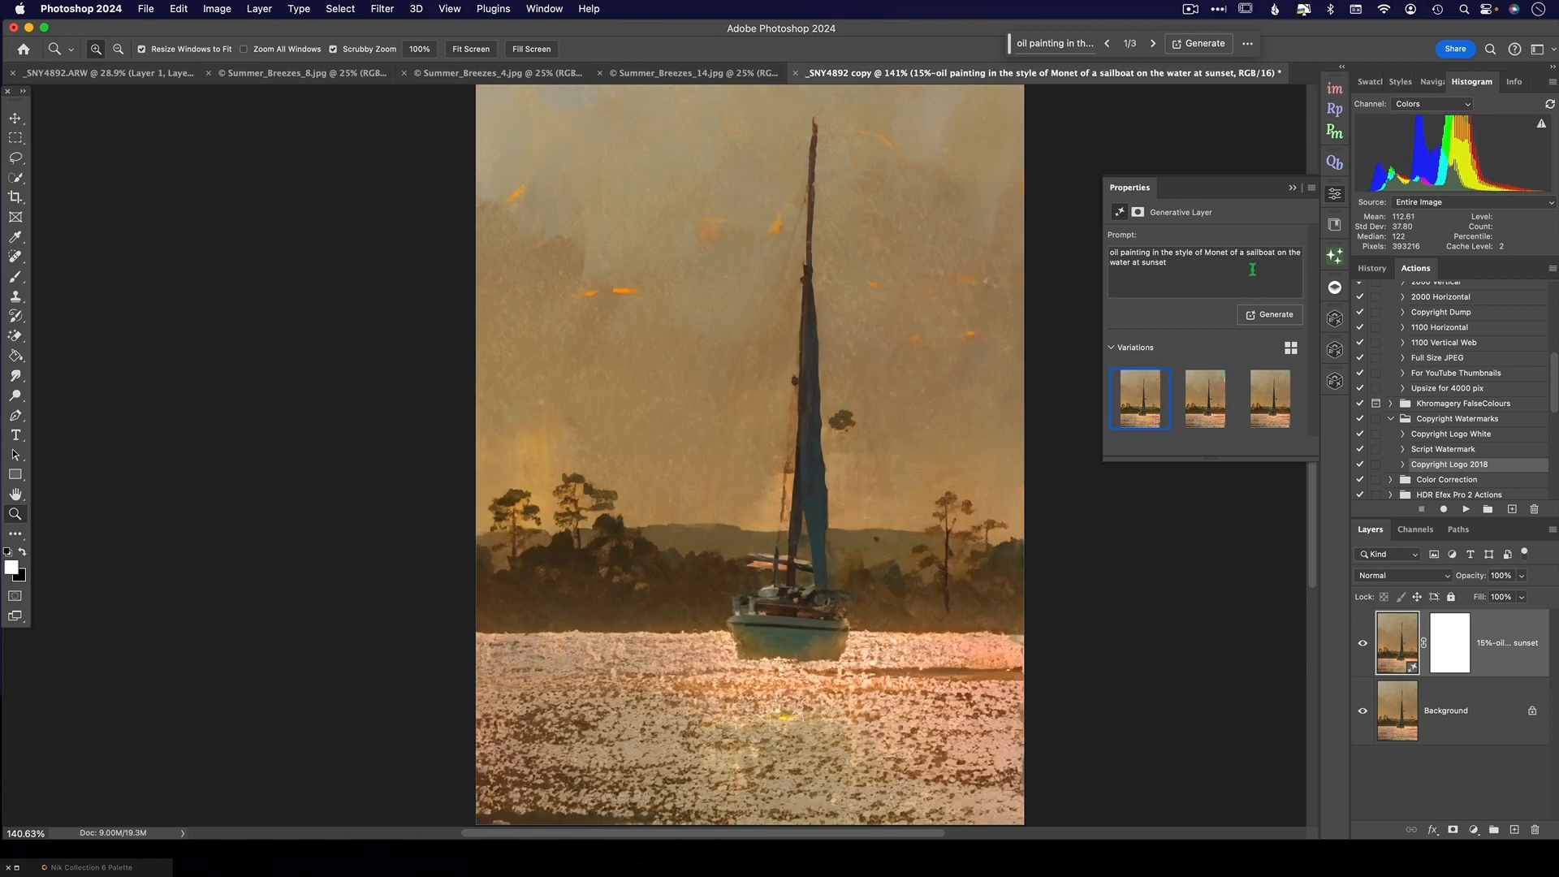
- Change the prompt's artist from Monet to Paul Cezanne, generate, and preview each of the three new variations
double_click(1216, 253)
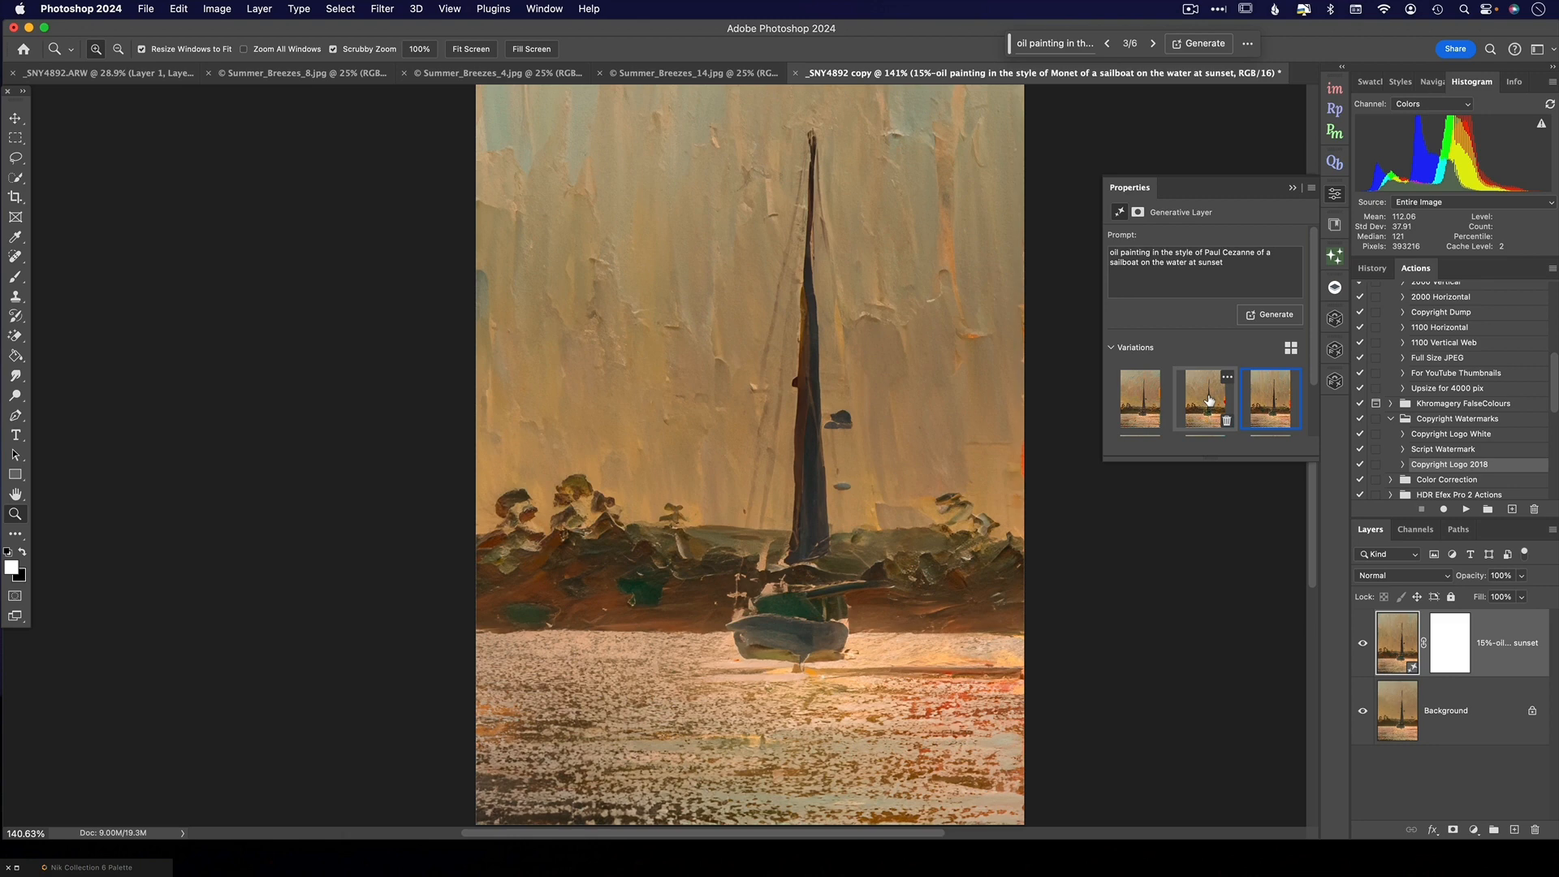
click(1205, 399)
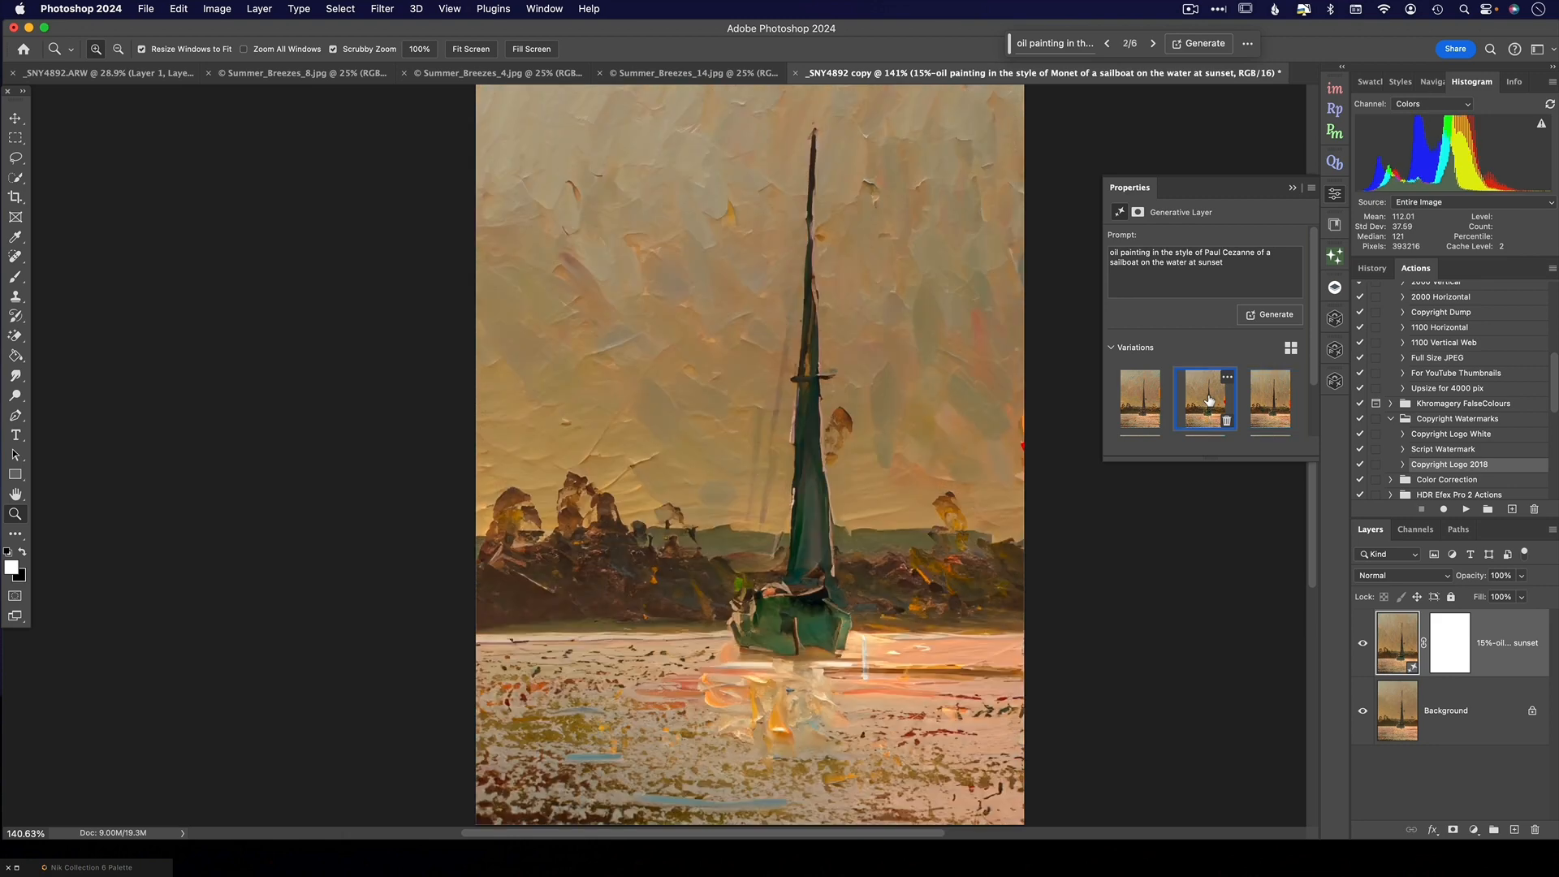
click(1148, 400)
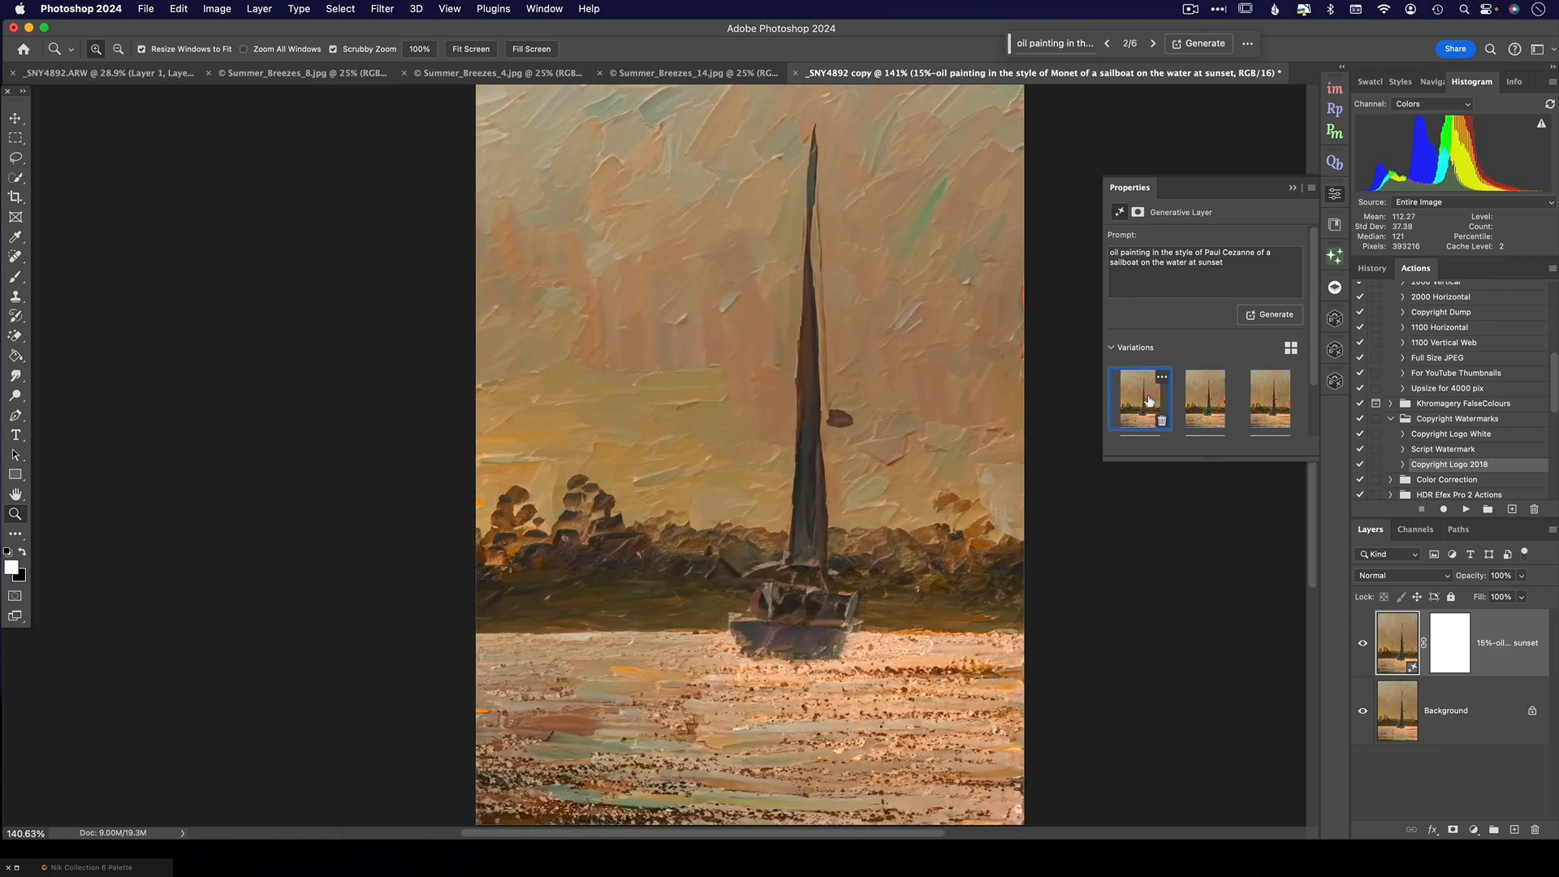
click(1205, 401)
click(1267, 394)
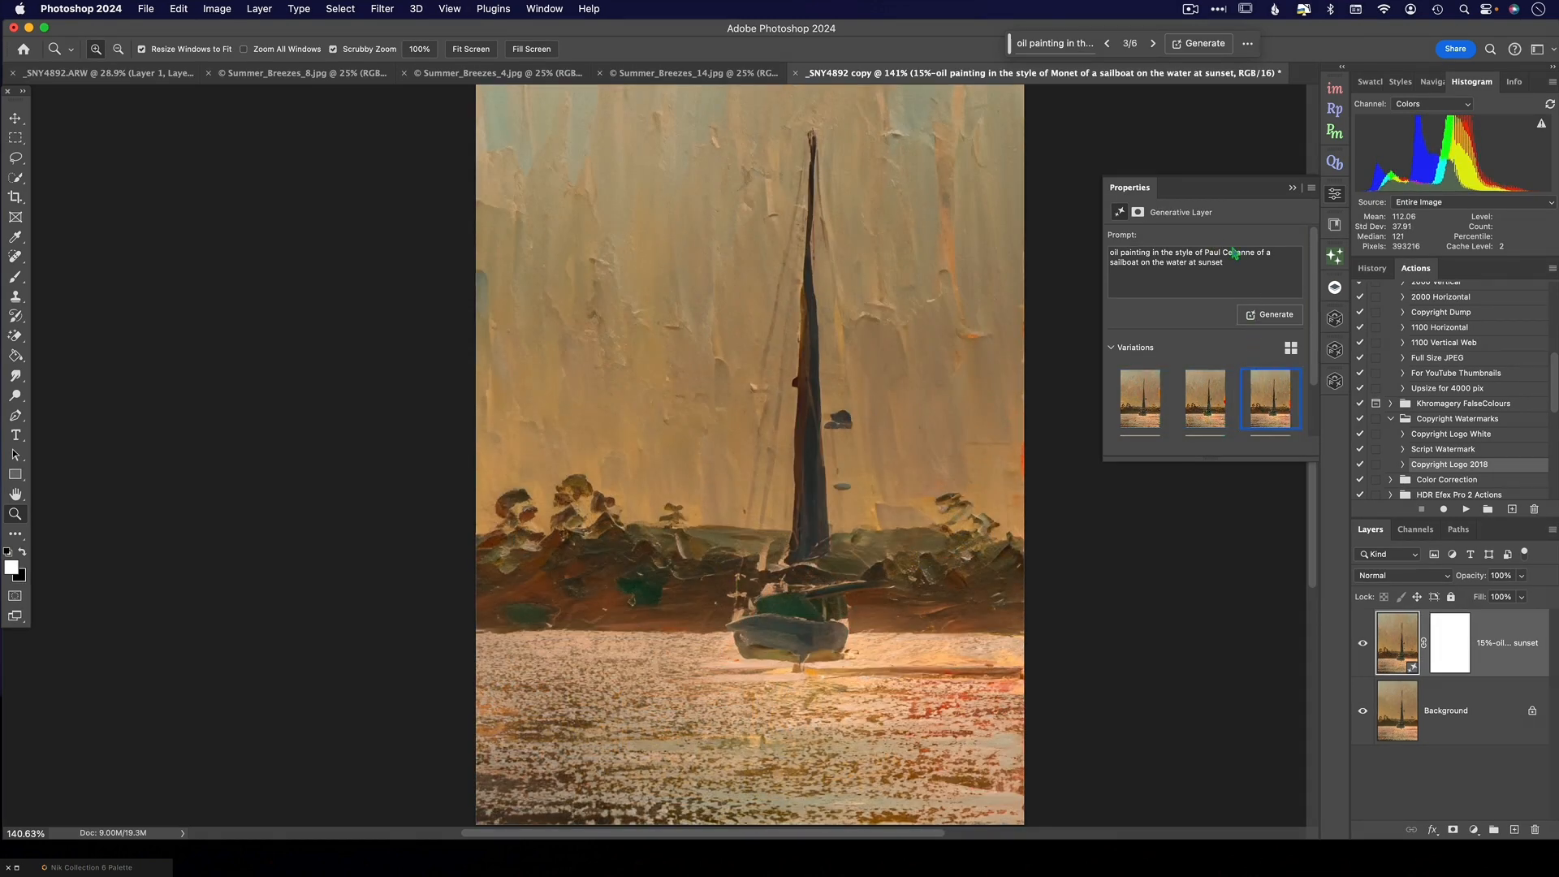
- Change the artist in the generative layer's prompt to Mary Cassatt
drag(1256, 254, 1204, 253)
text(Mary Cassatt)
- Try other blend modes and opacities on the Mary Cassatt layer, ending on Normal at 100%
click(1417, 578)
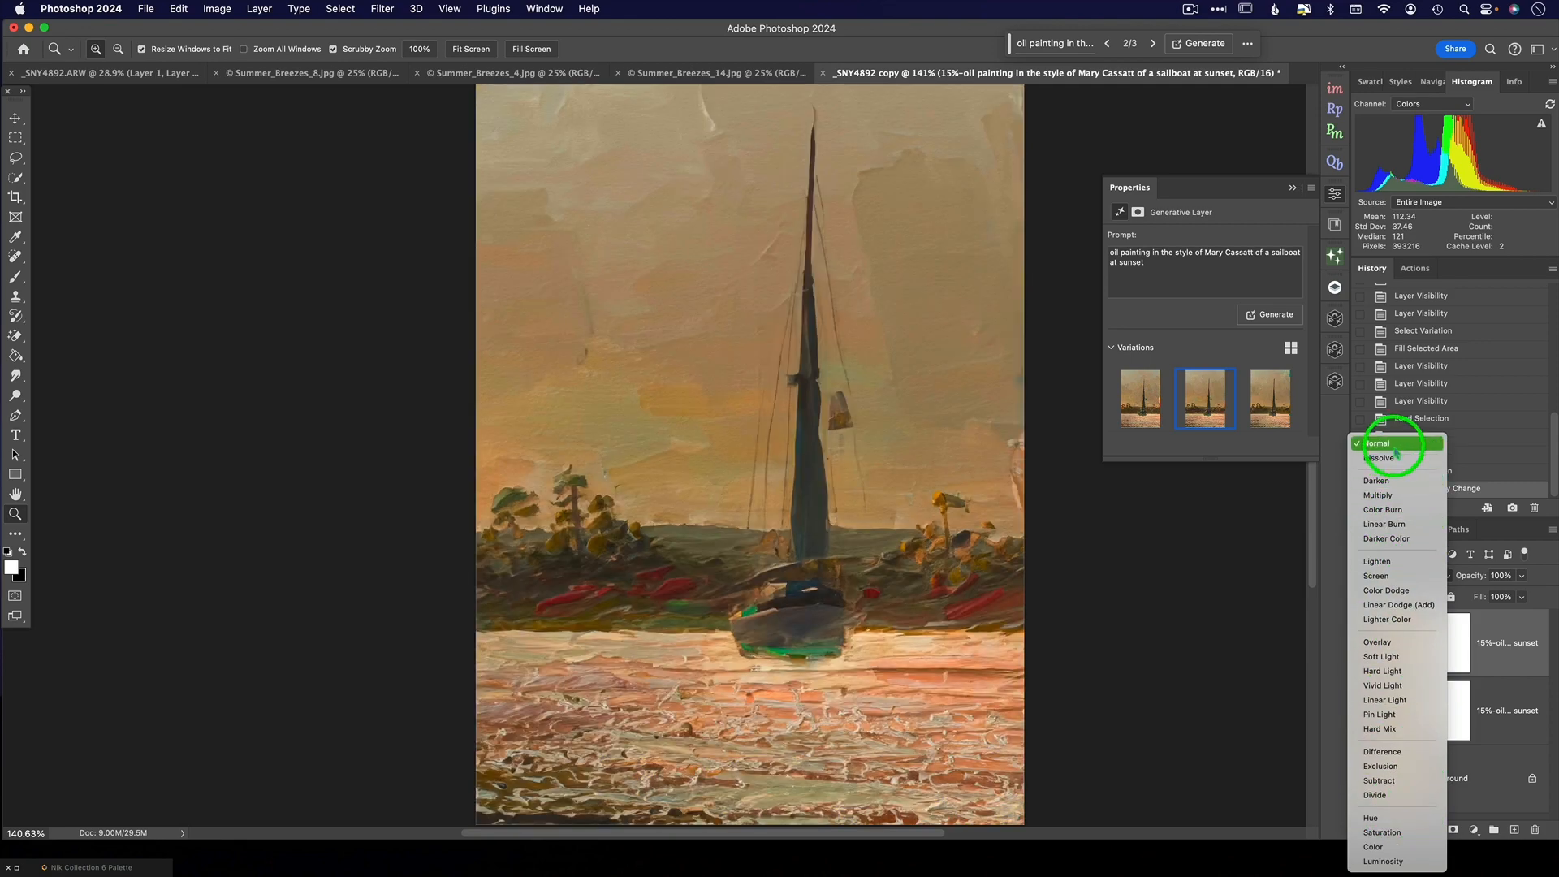
click(1390, 443)
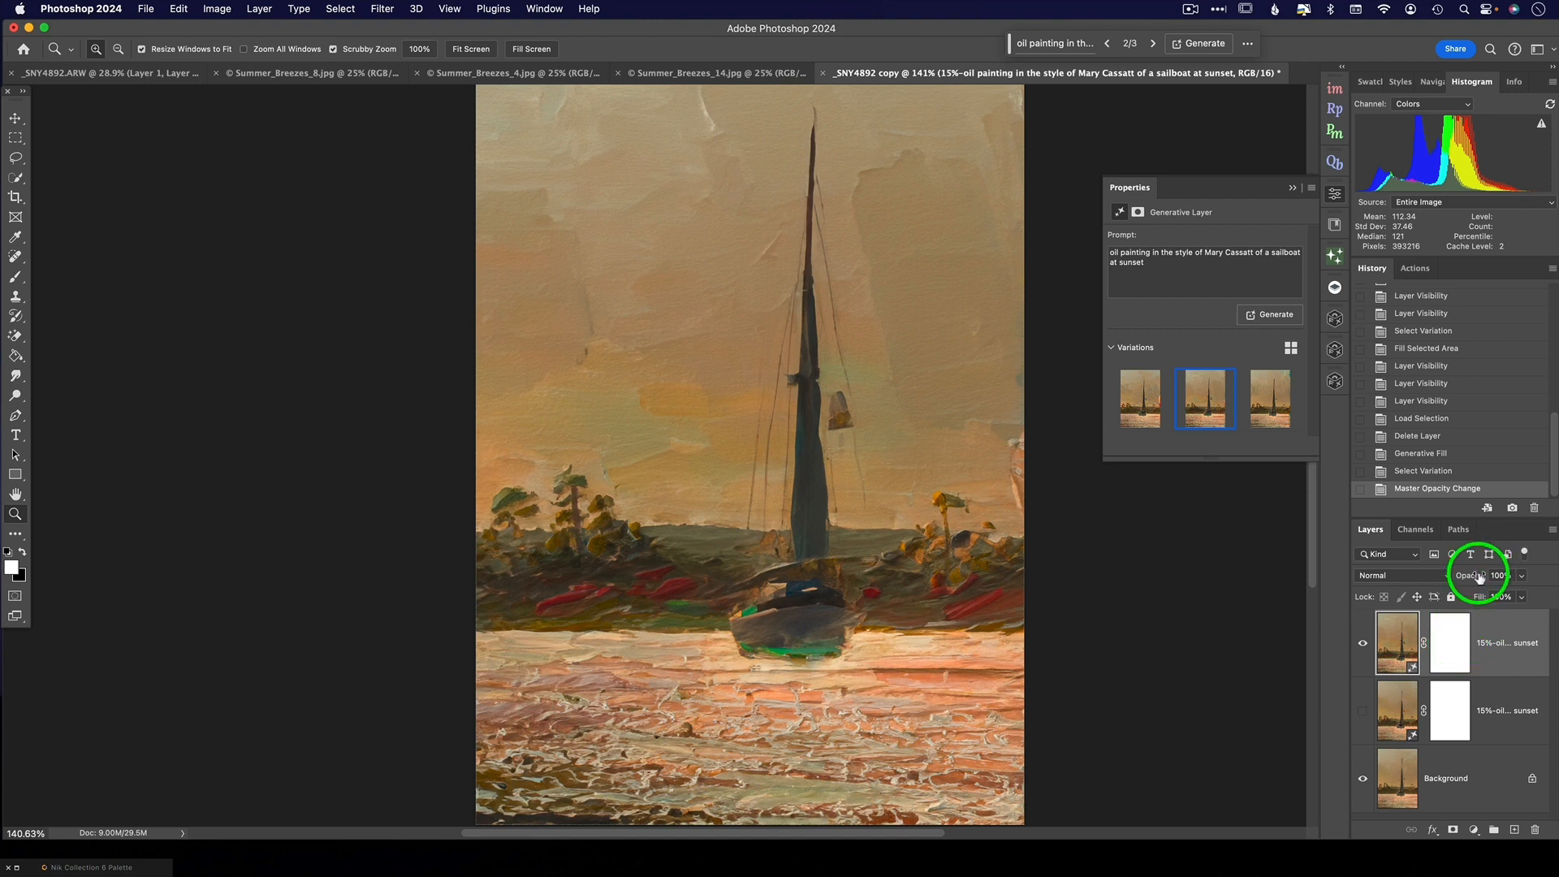
drag(1479, 577, 1531, 550)
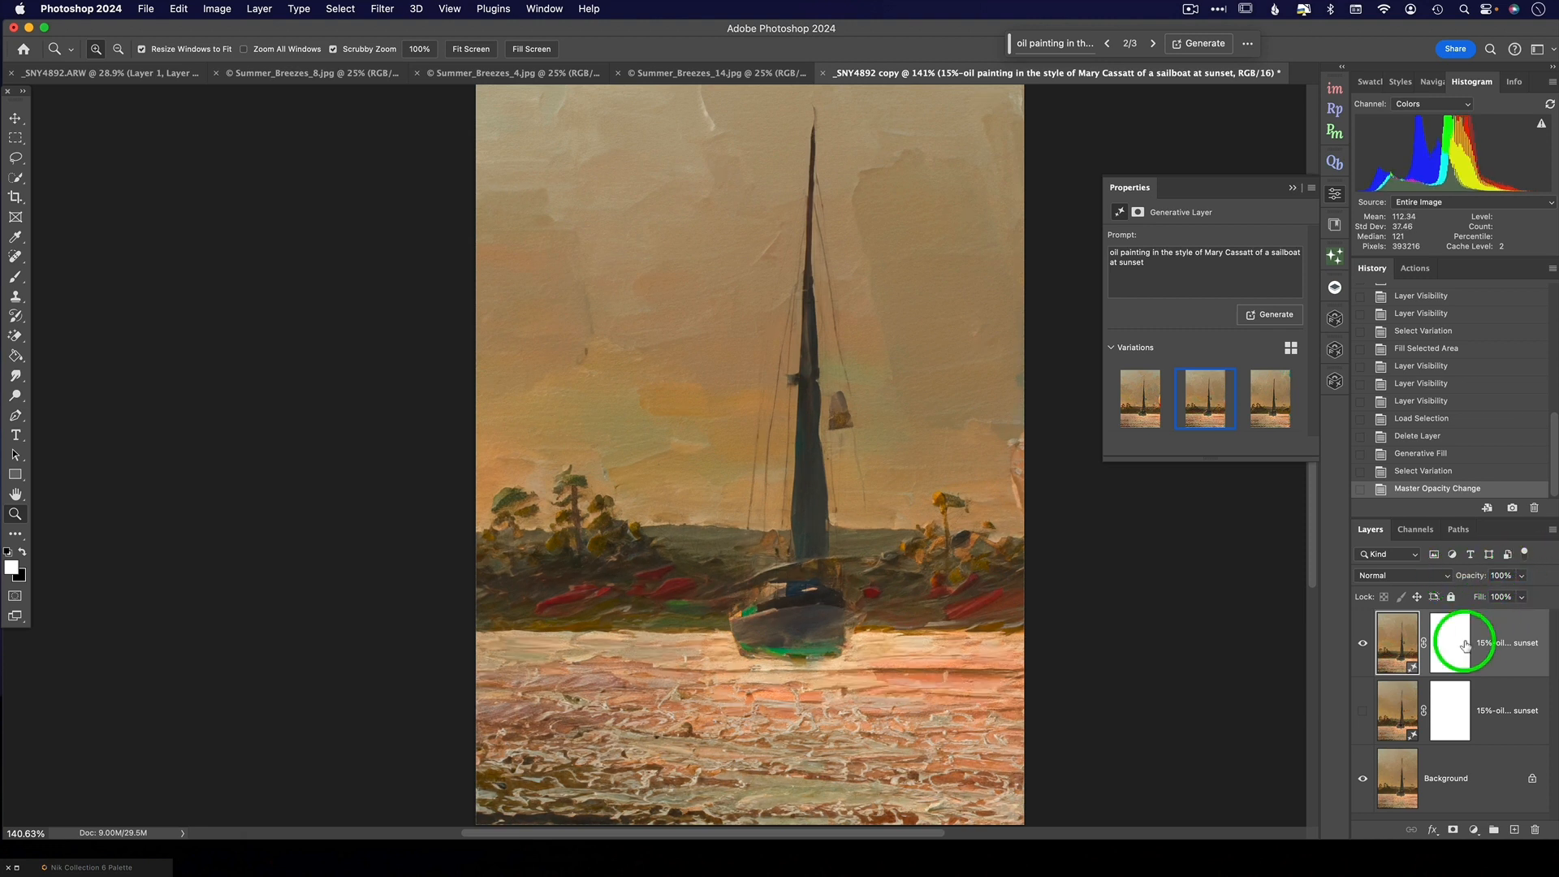
- Paint black along the sail and mast on the Mary Cassatt layer's mask with a 600 px brush at 20% opacity
click(1454, 664)
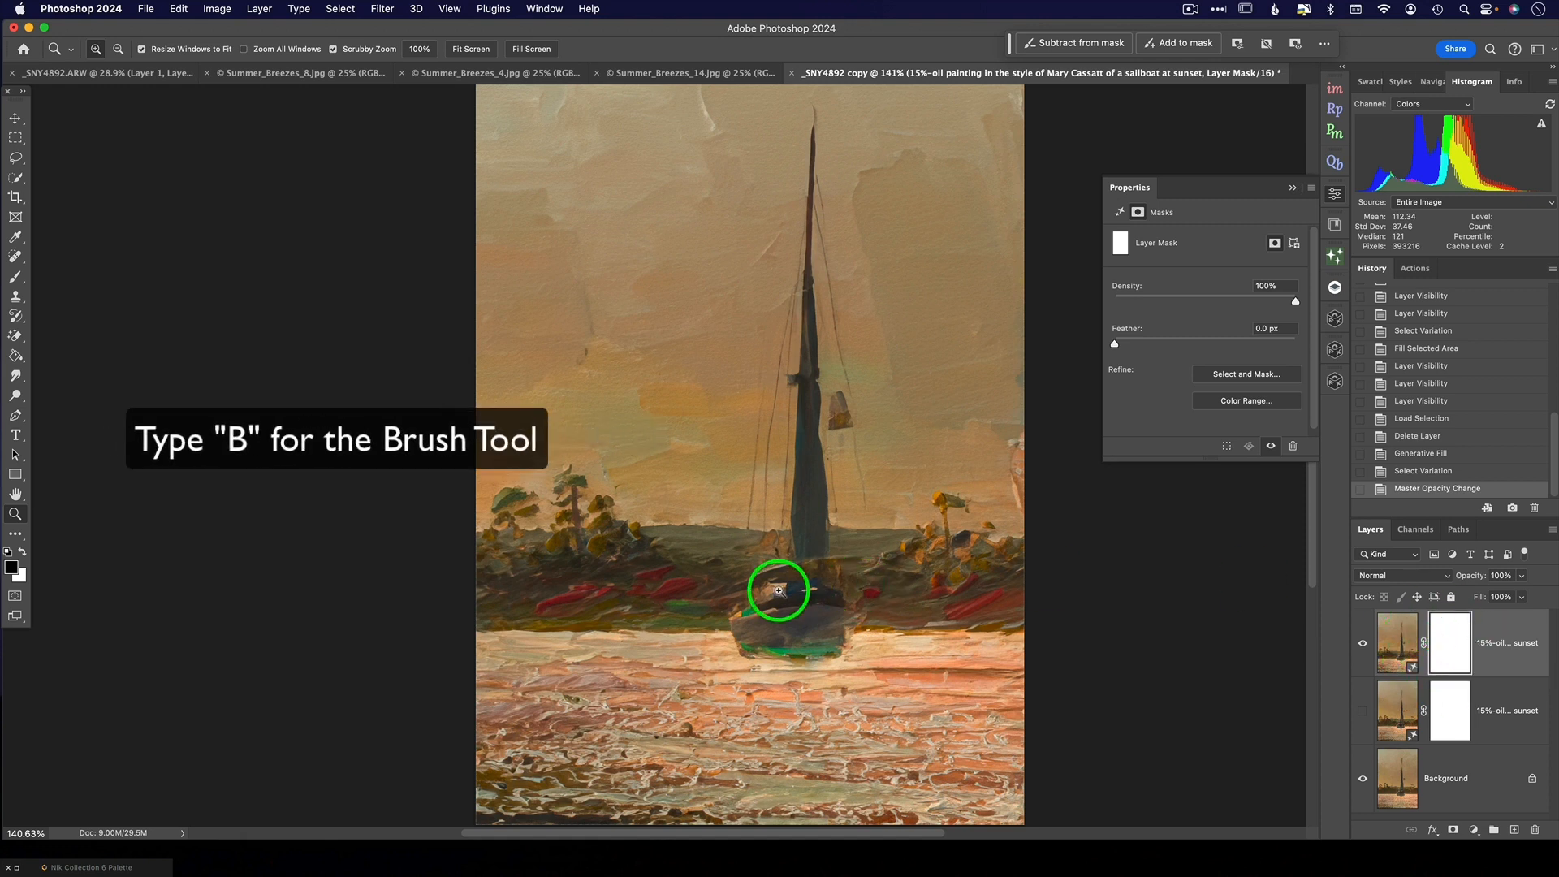
key(b)
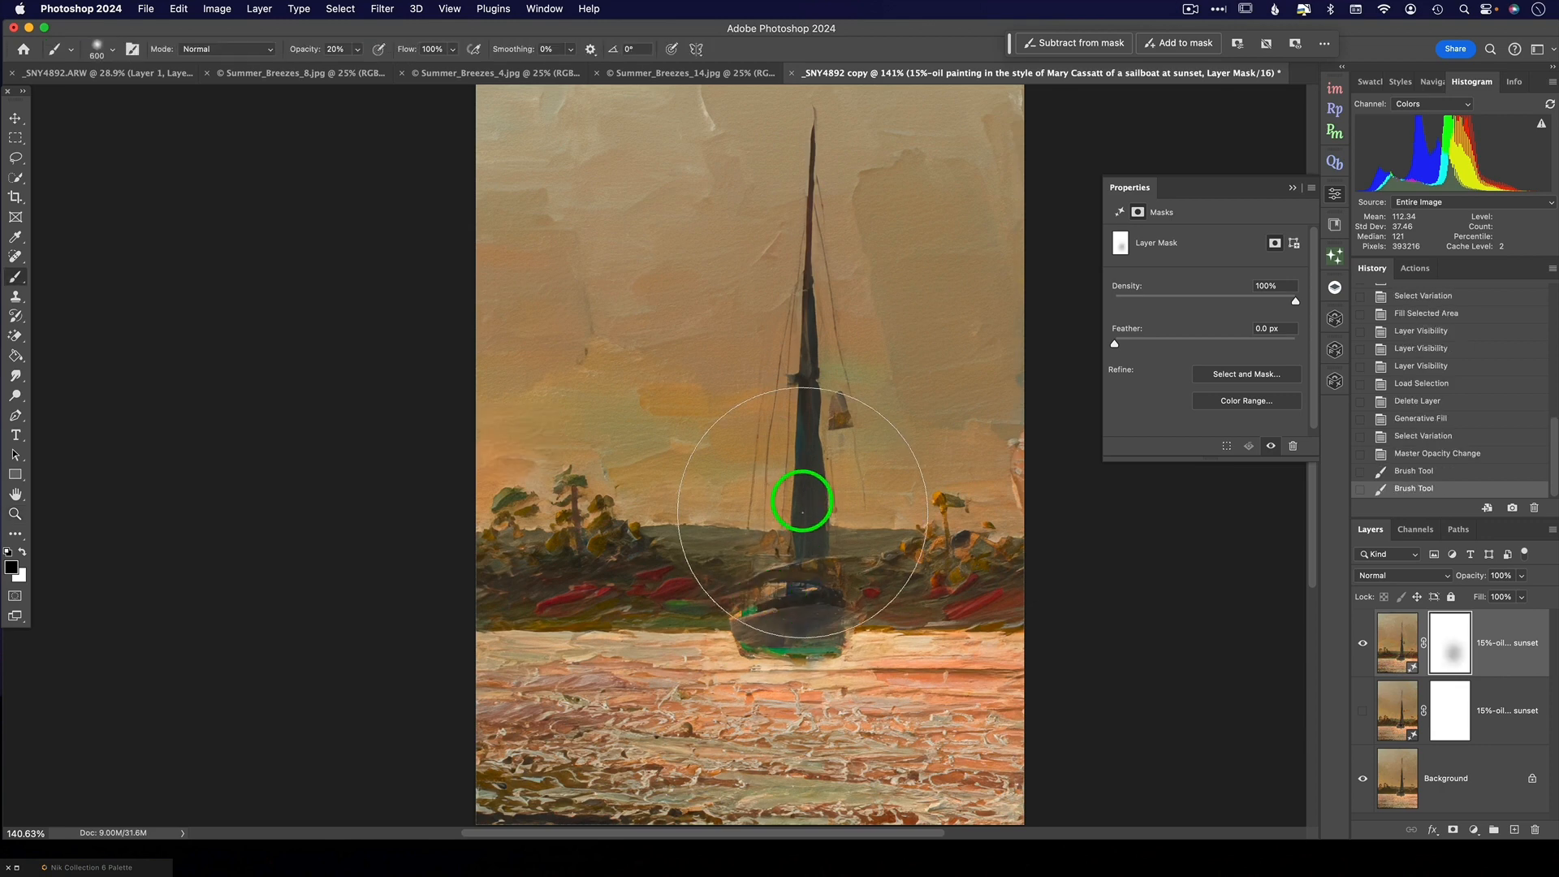
click(804, 442)
click(801, 348)
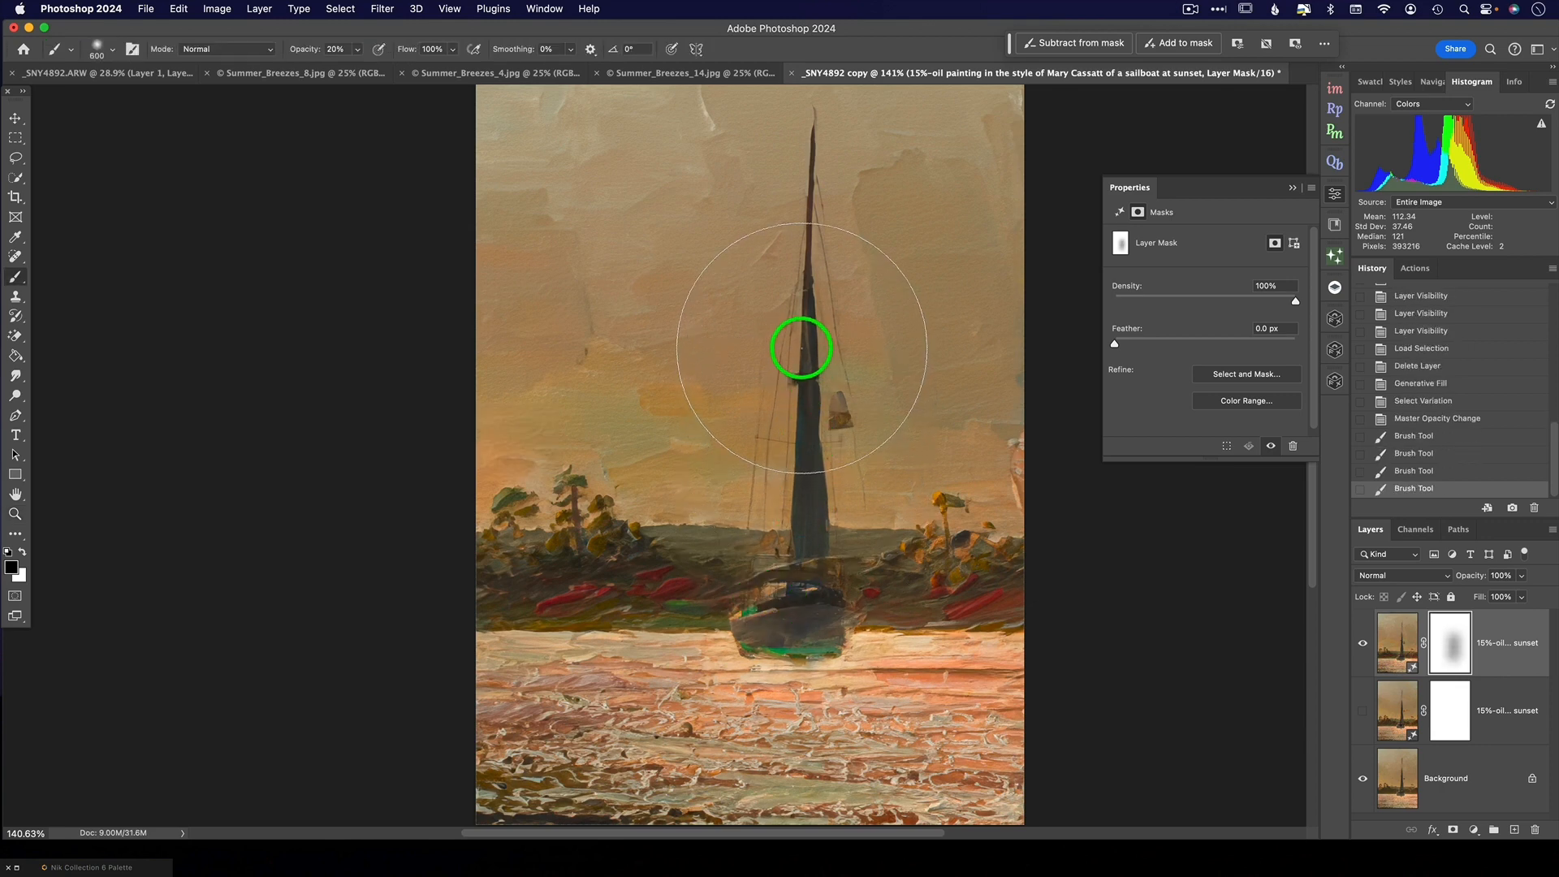
click(807, 247)
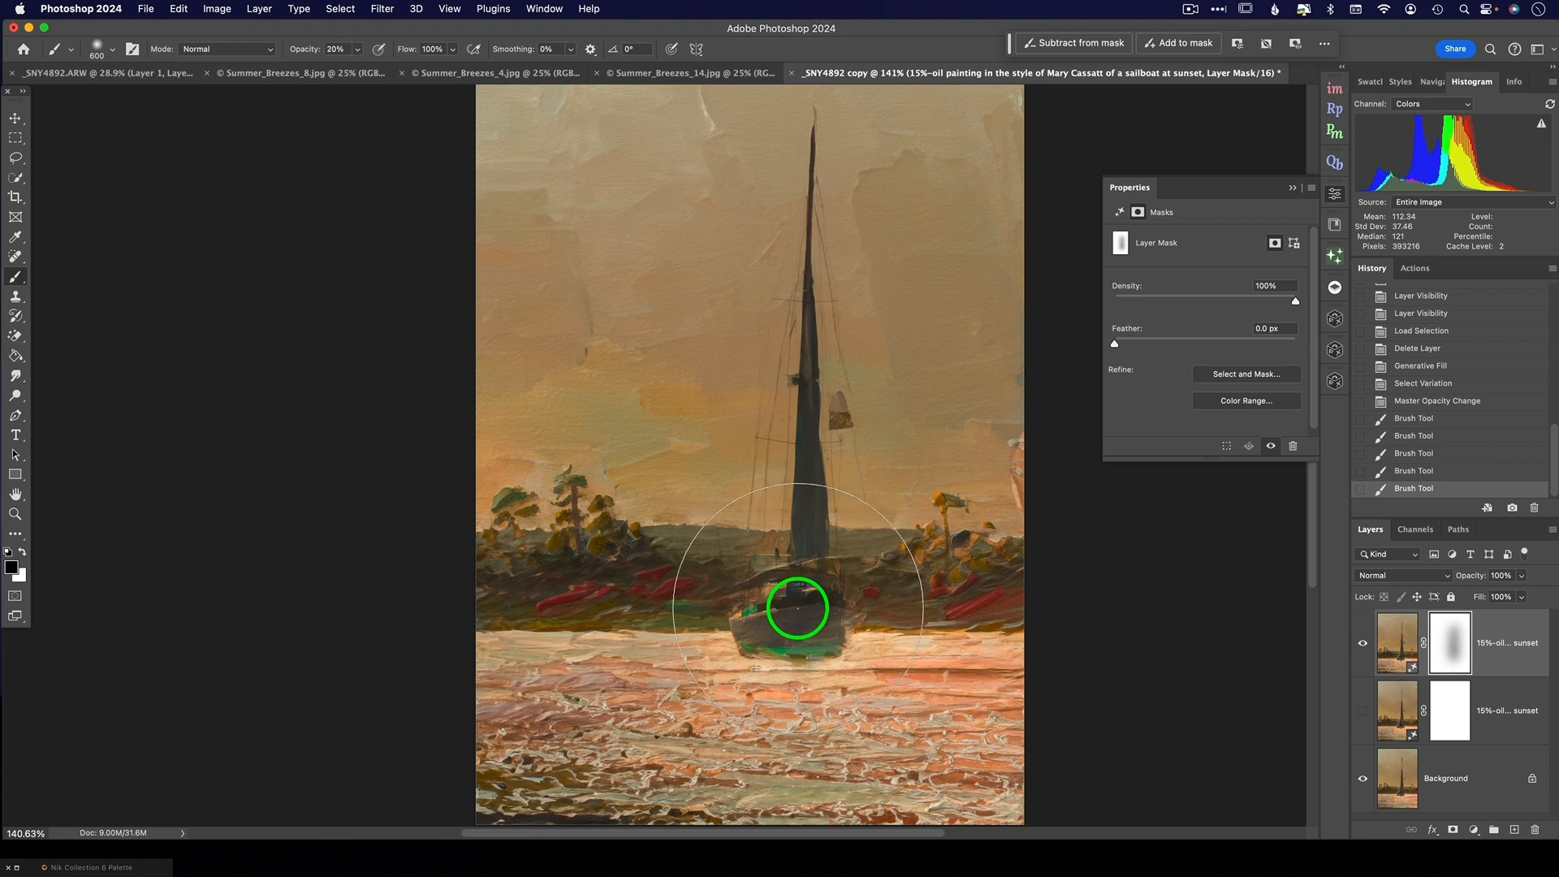
- Paint black over the boat's hull and cabin on the Mary Cassatt layer's mask with a 250 px brush at 20% opacity
key(bracketleft)
key(bracketleft)
key(bracketleft)
key(bracketleft)
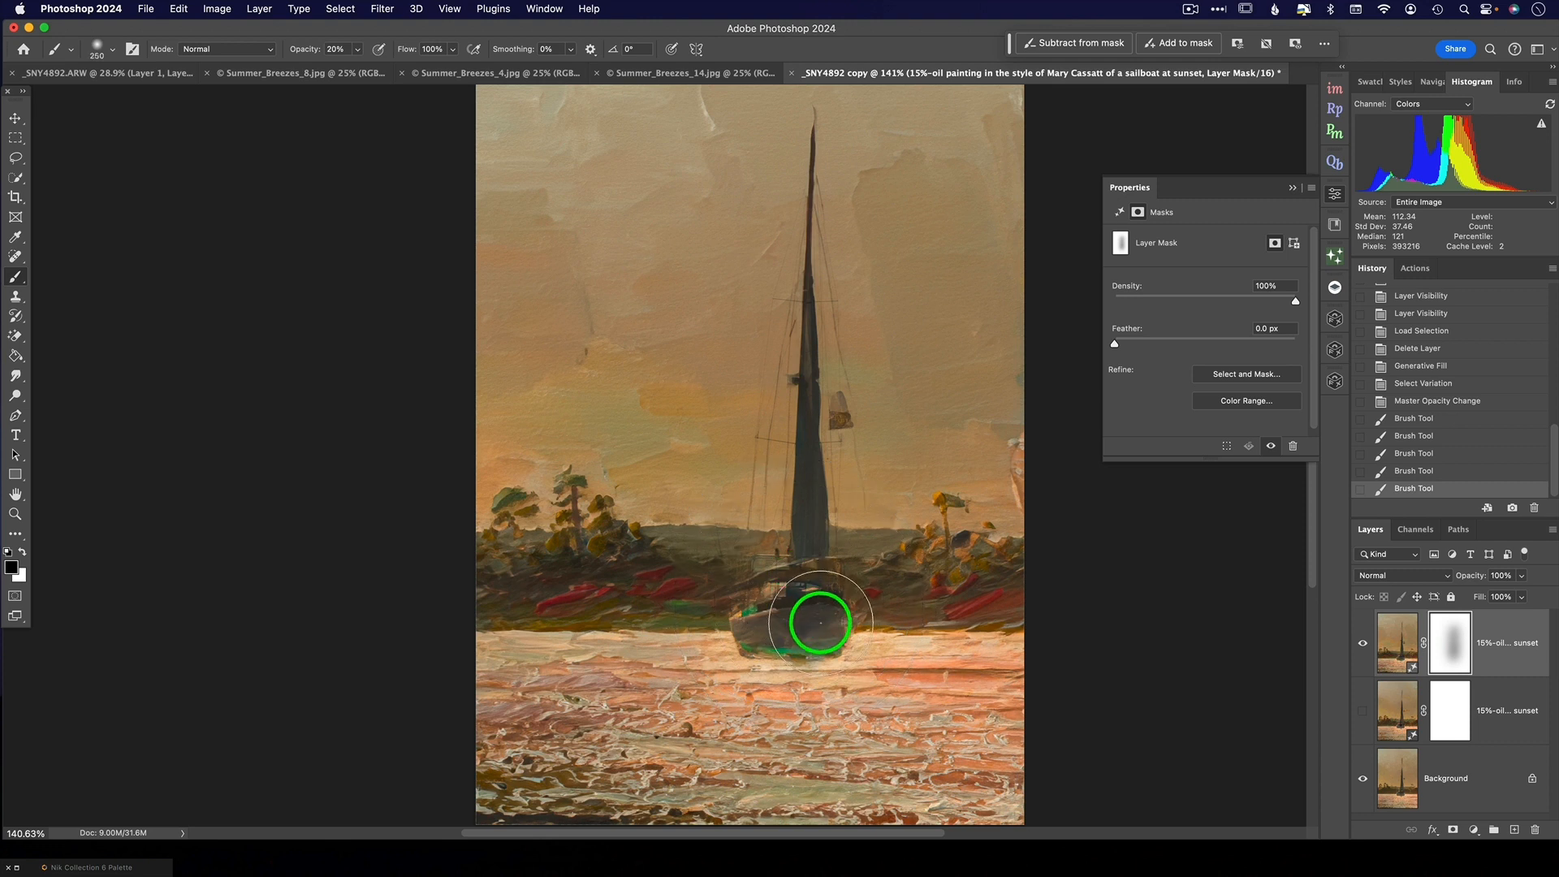
click(779, 632)
click(776, 634)
click(772, 599)
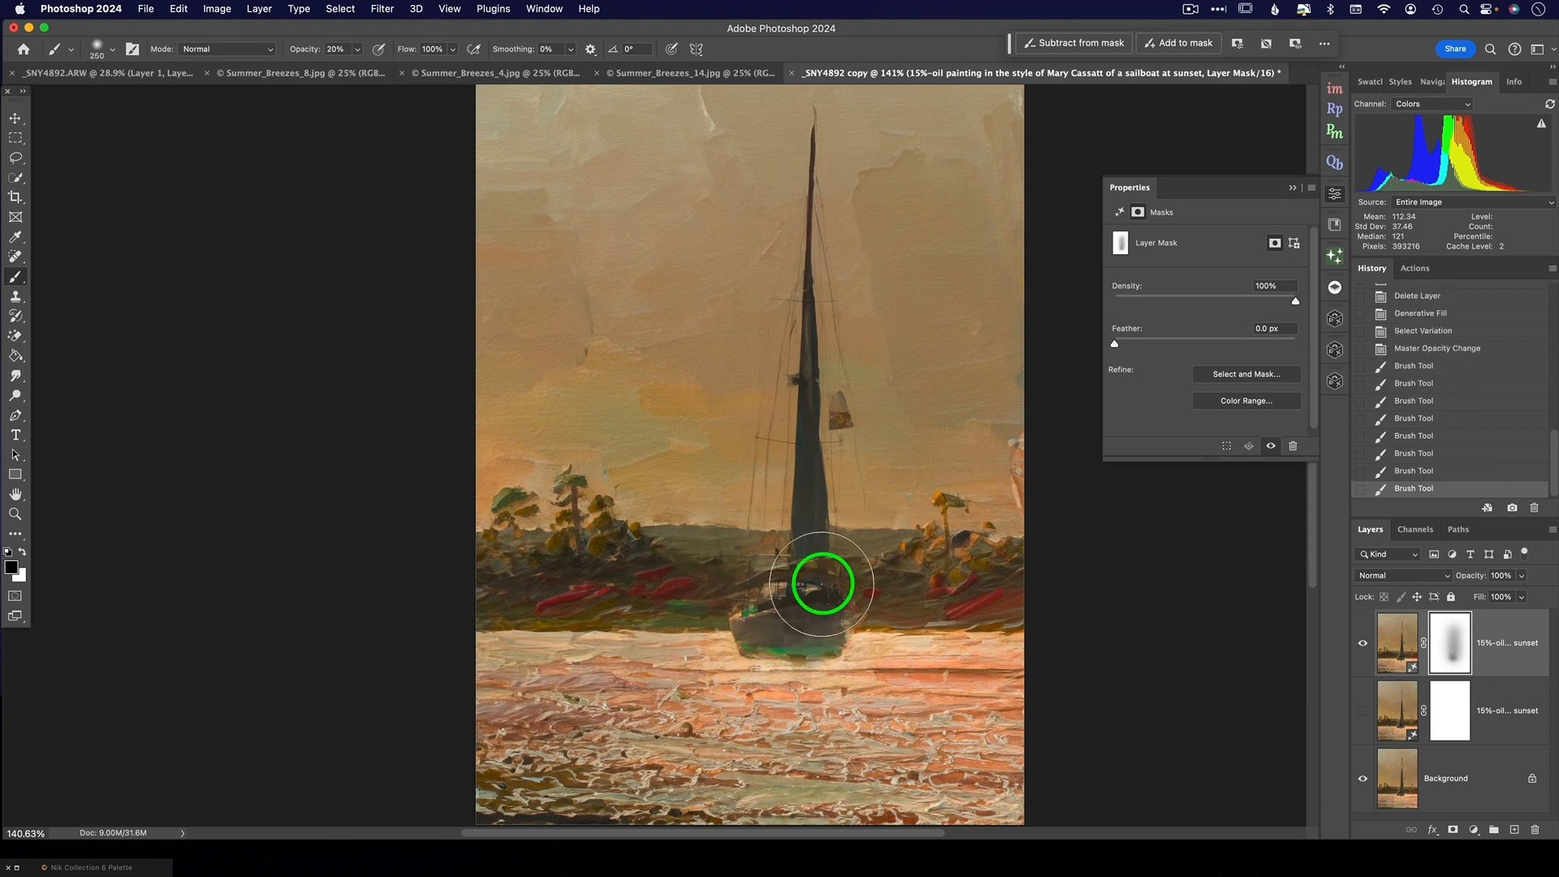
click(836, 585)
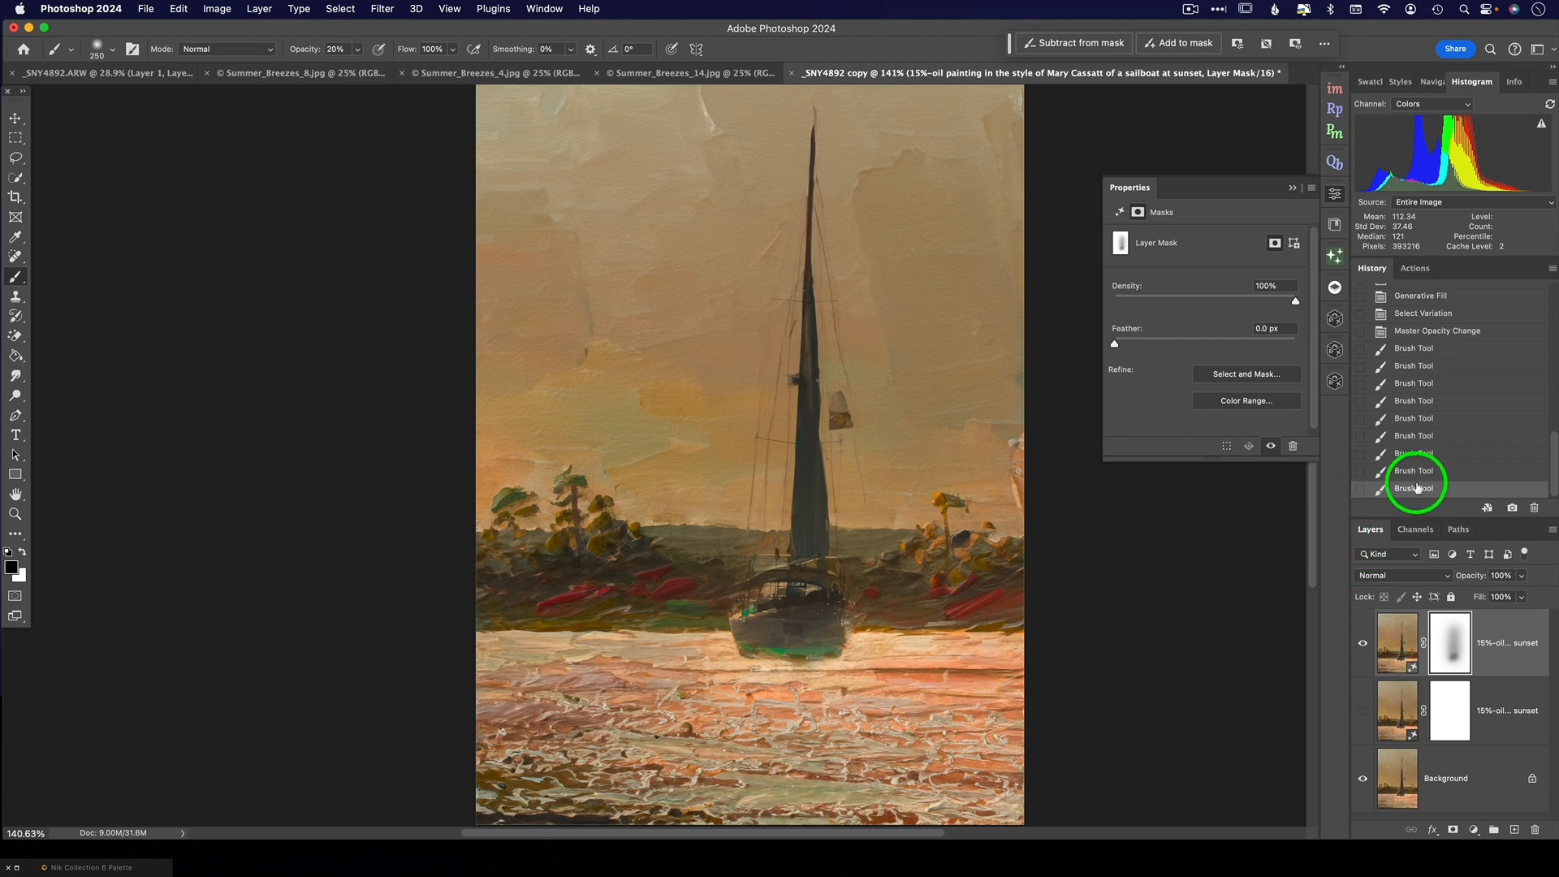
- Inspect the boat up close and compare the image before and after the mask painting using the history states
key(z)
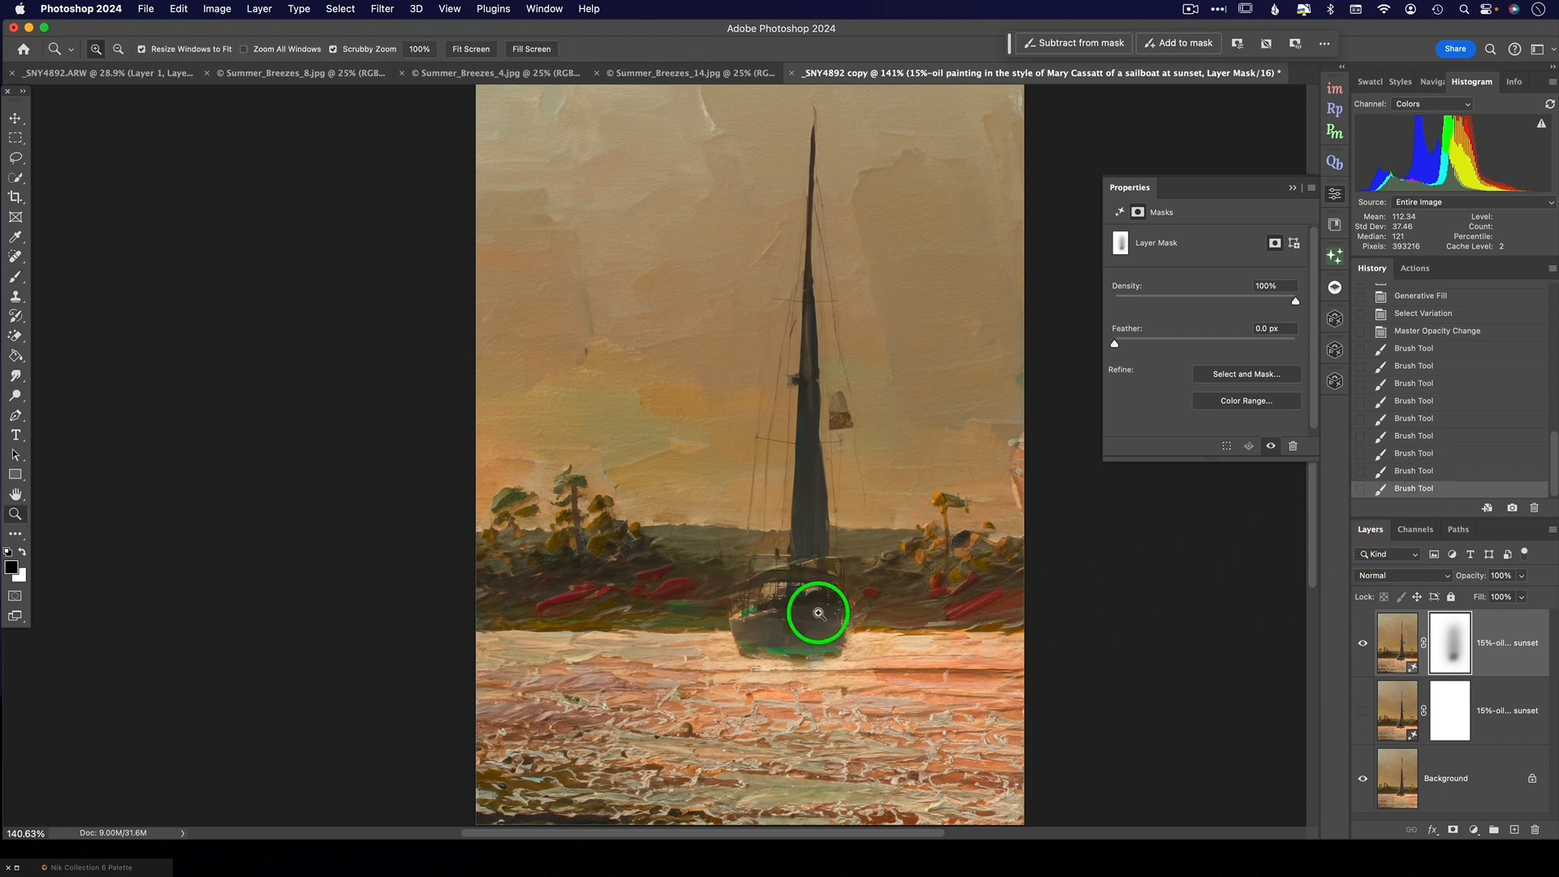
click(816, 615)
click(818, 615)
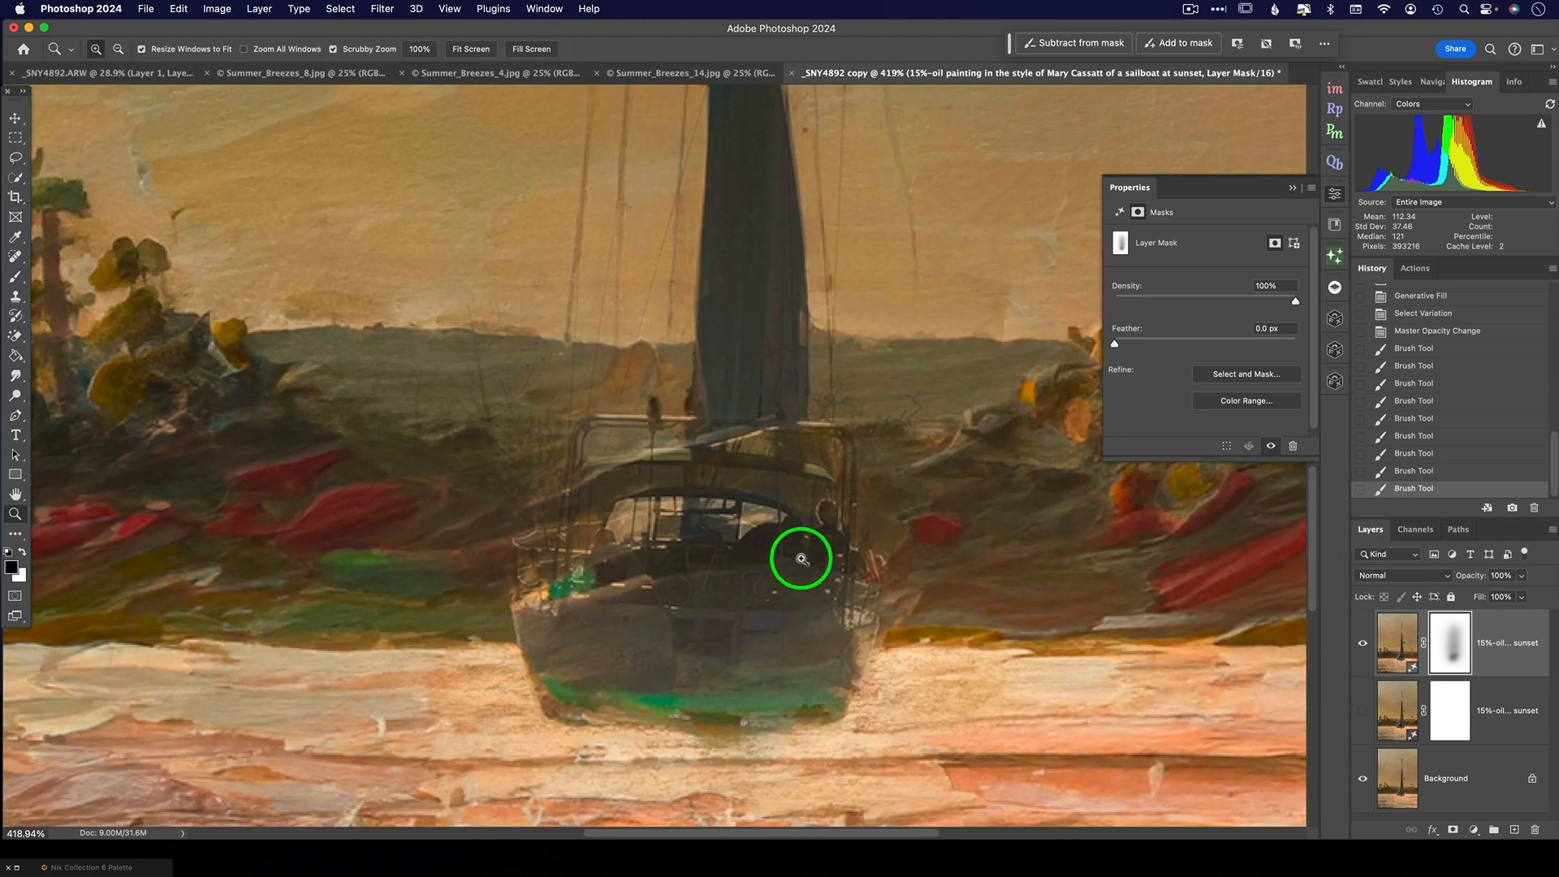
key(super+0)
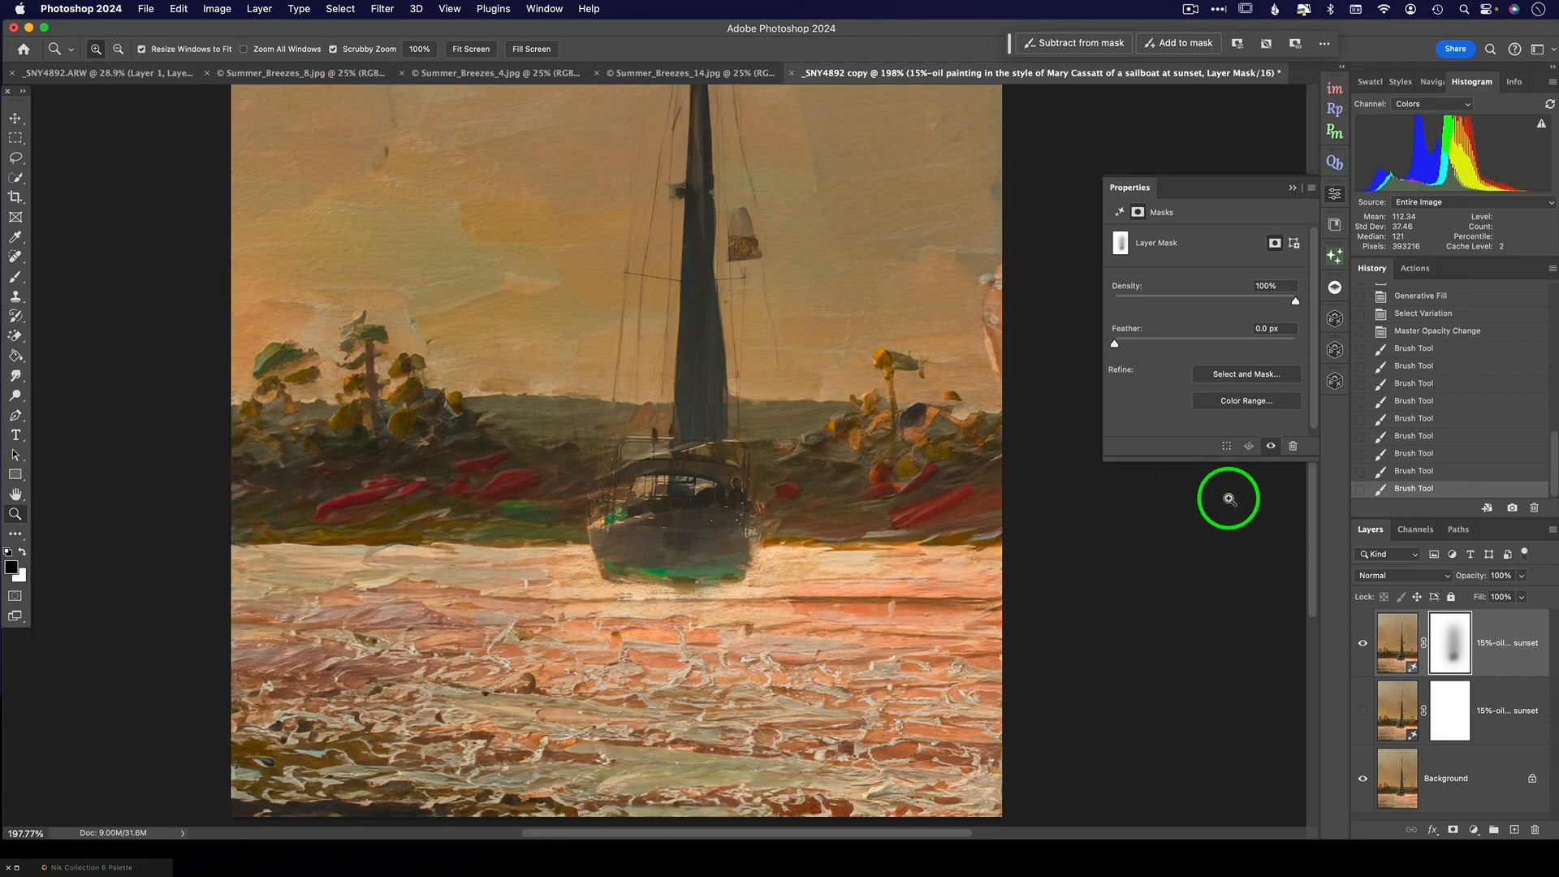
click(1423, 331)
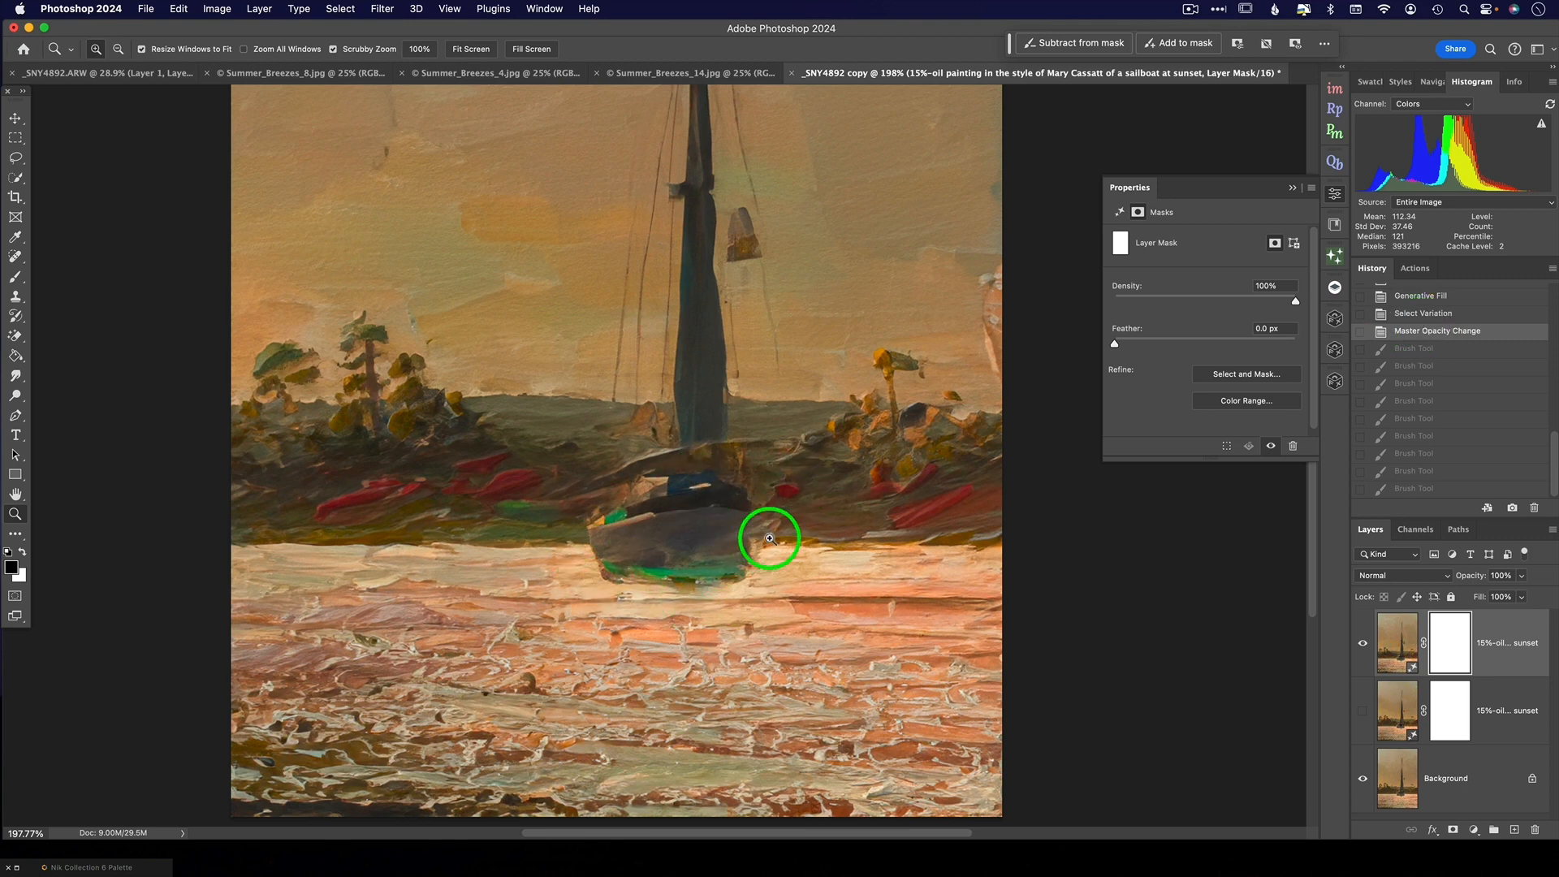
click(1417, 488)
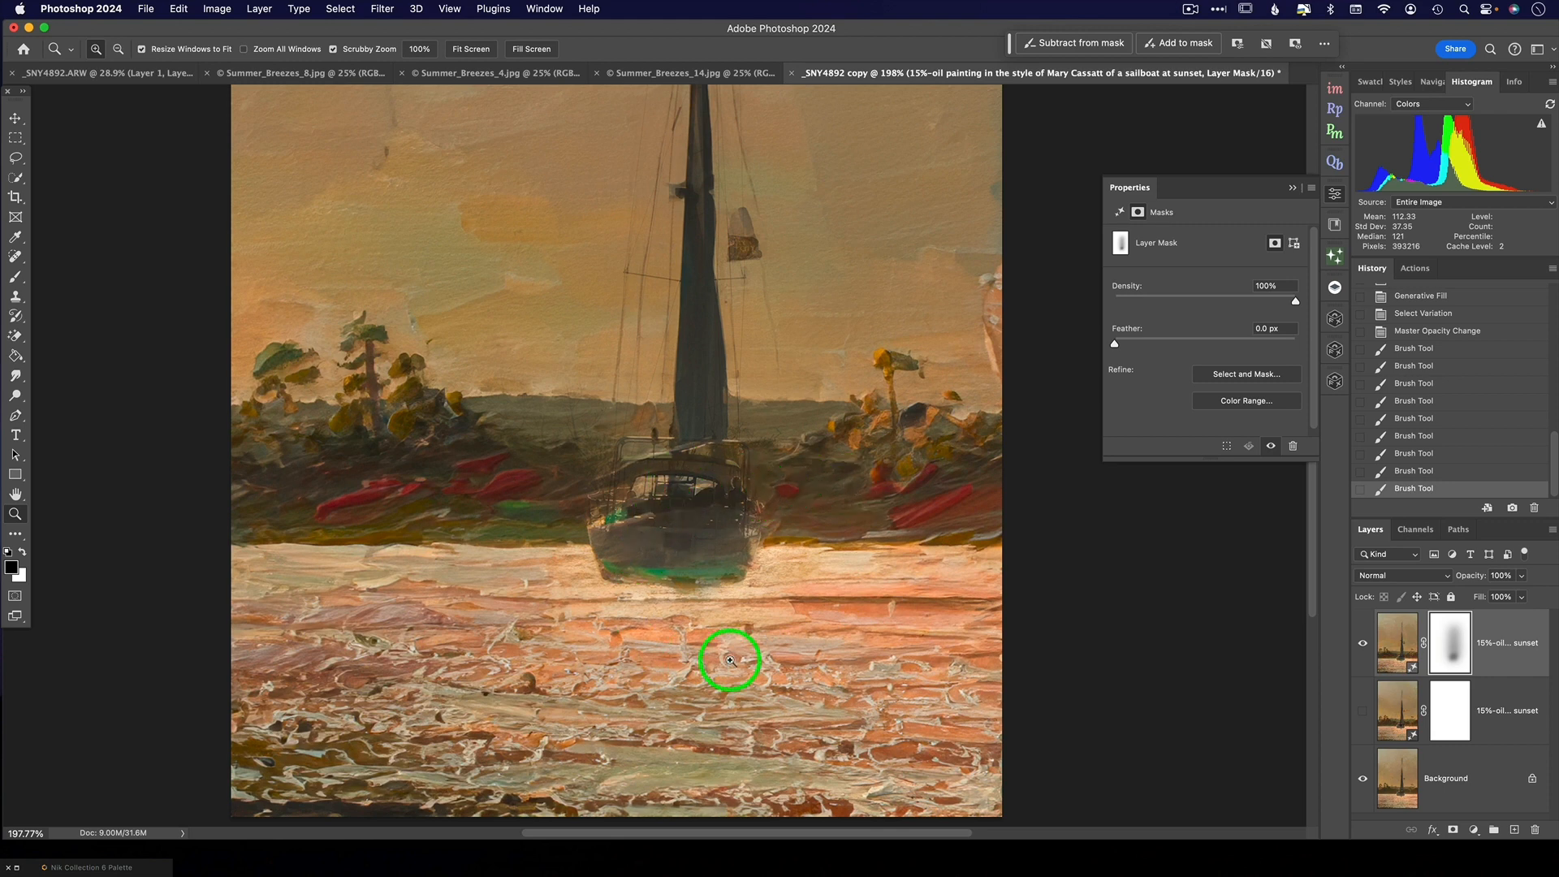
- Paint white over the boat's cabin area on the layer mask at 20% opacity to bring back some of the painted effect
key(b)
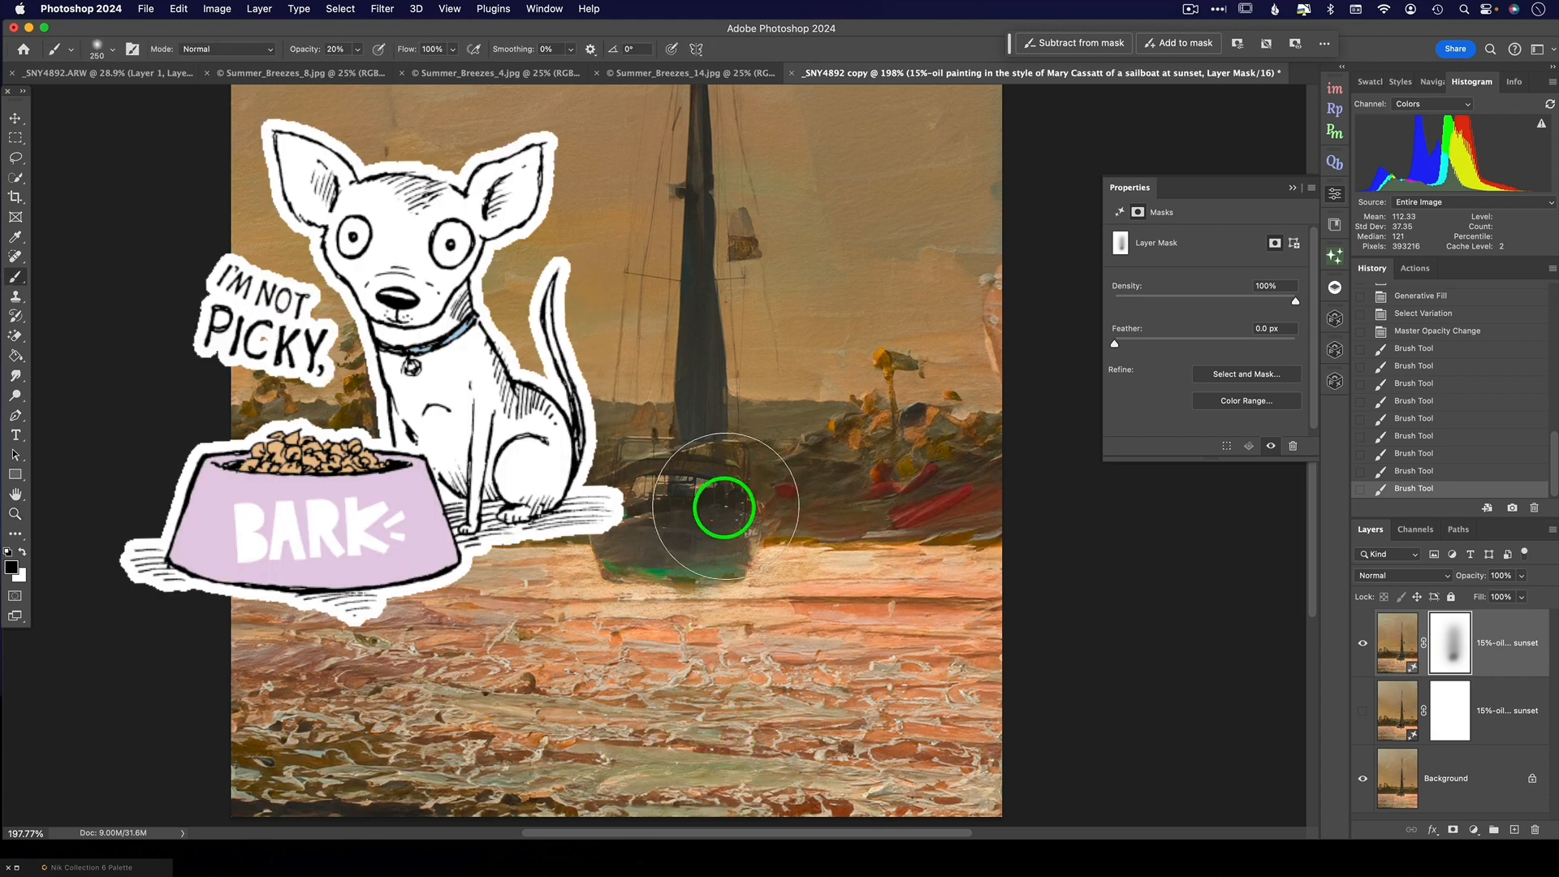
key(x)
click(724, 519)
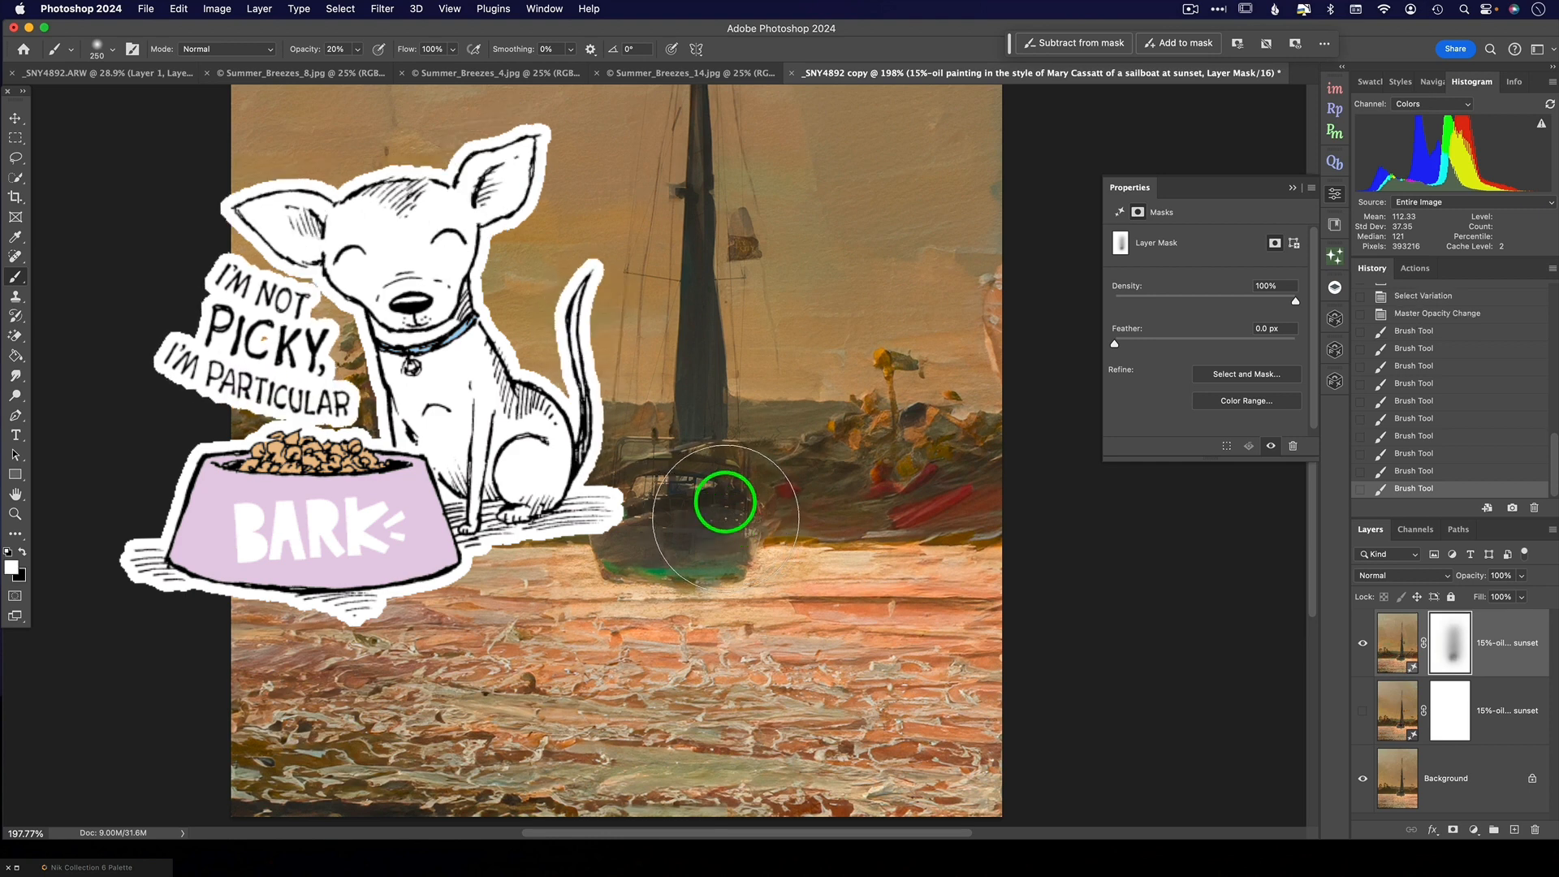
click(723, 488)
click(680, 489)
click(660, 484)
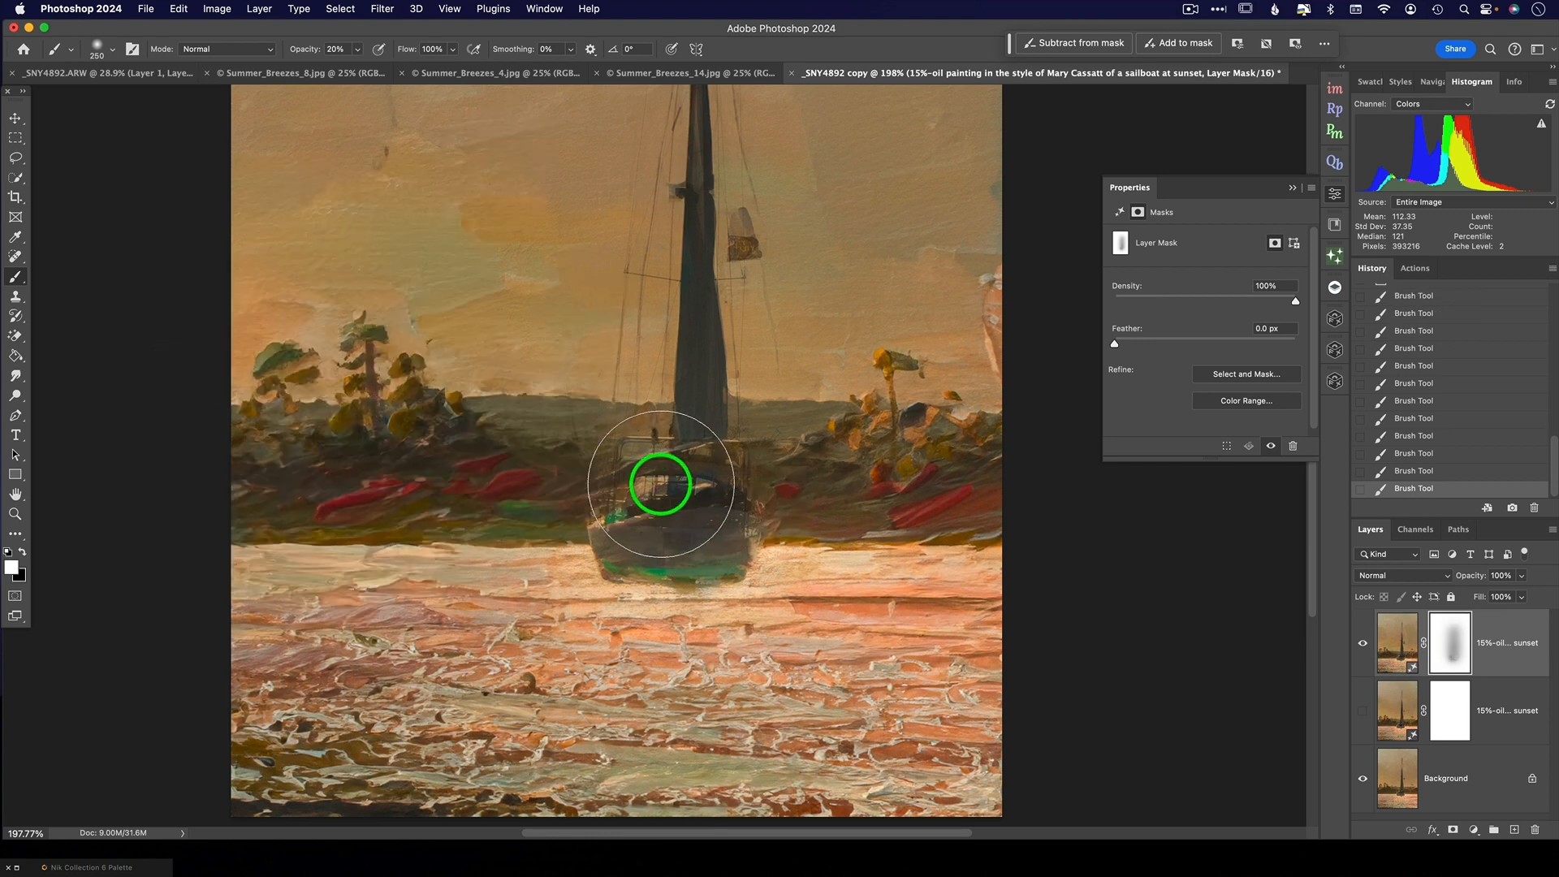
click(709, 478)
click(735, 491)
click(750, 499)
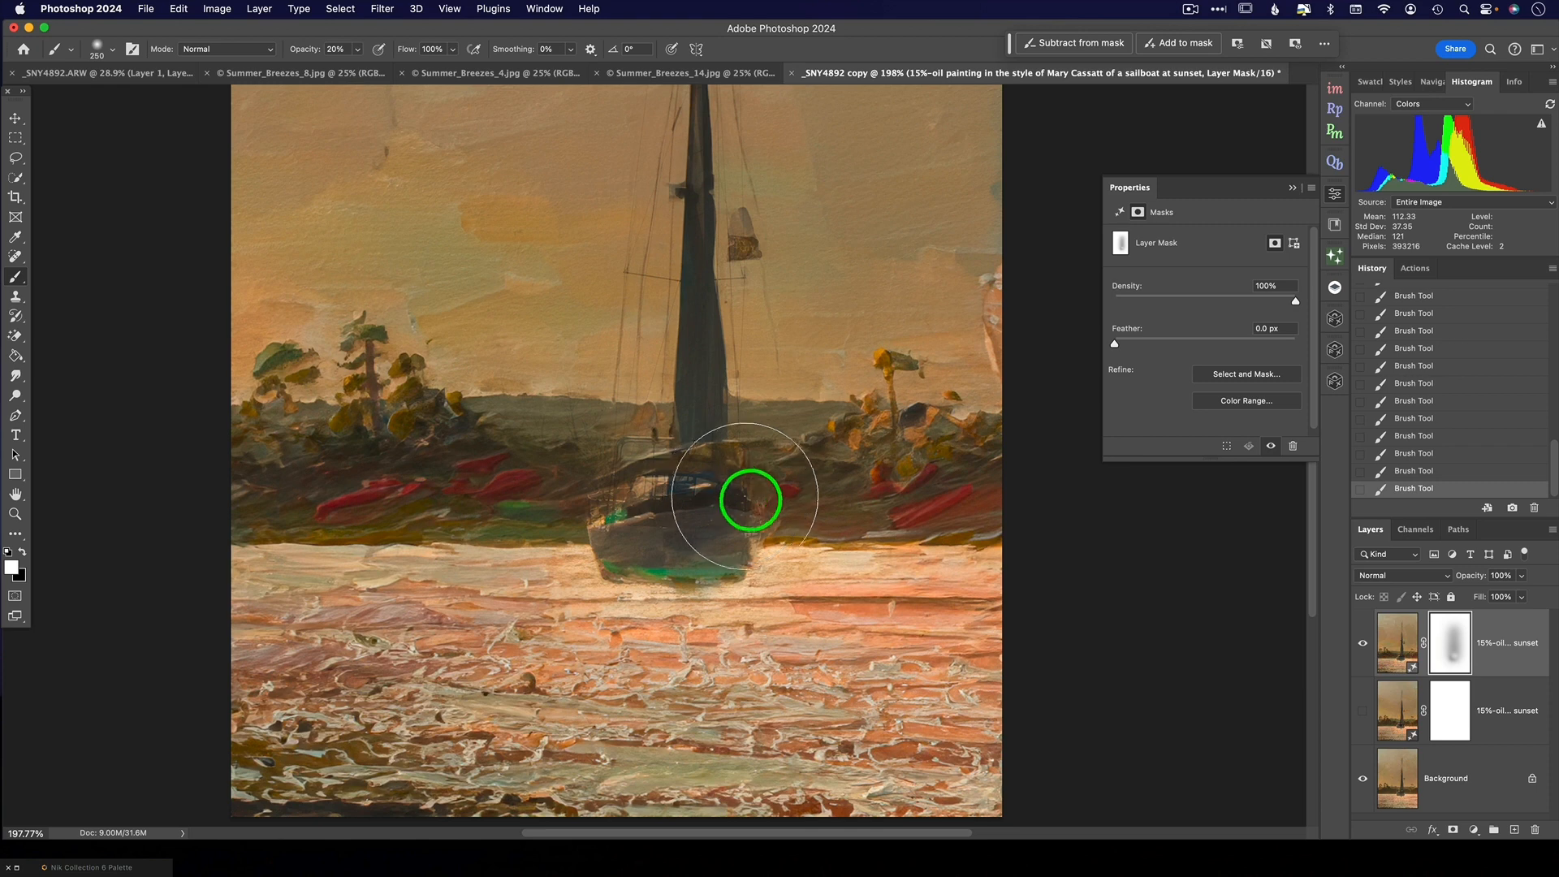
scroll(776, 591, down, 8)
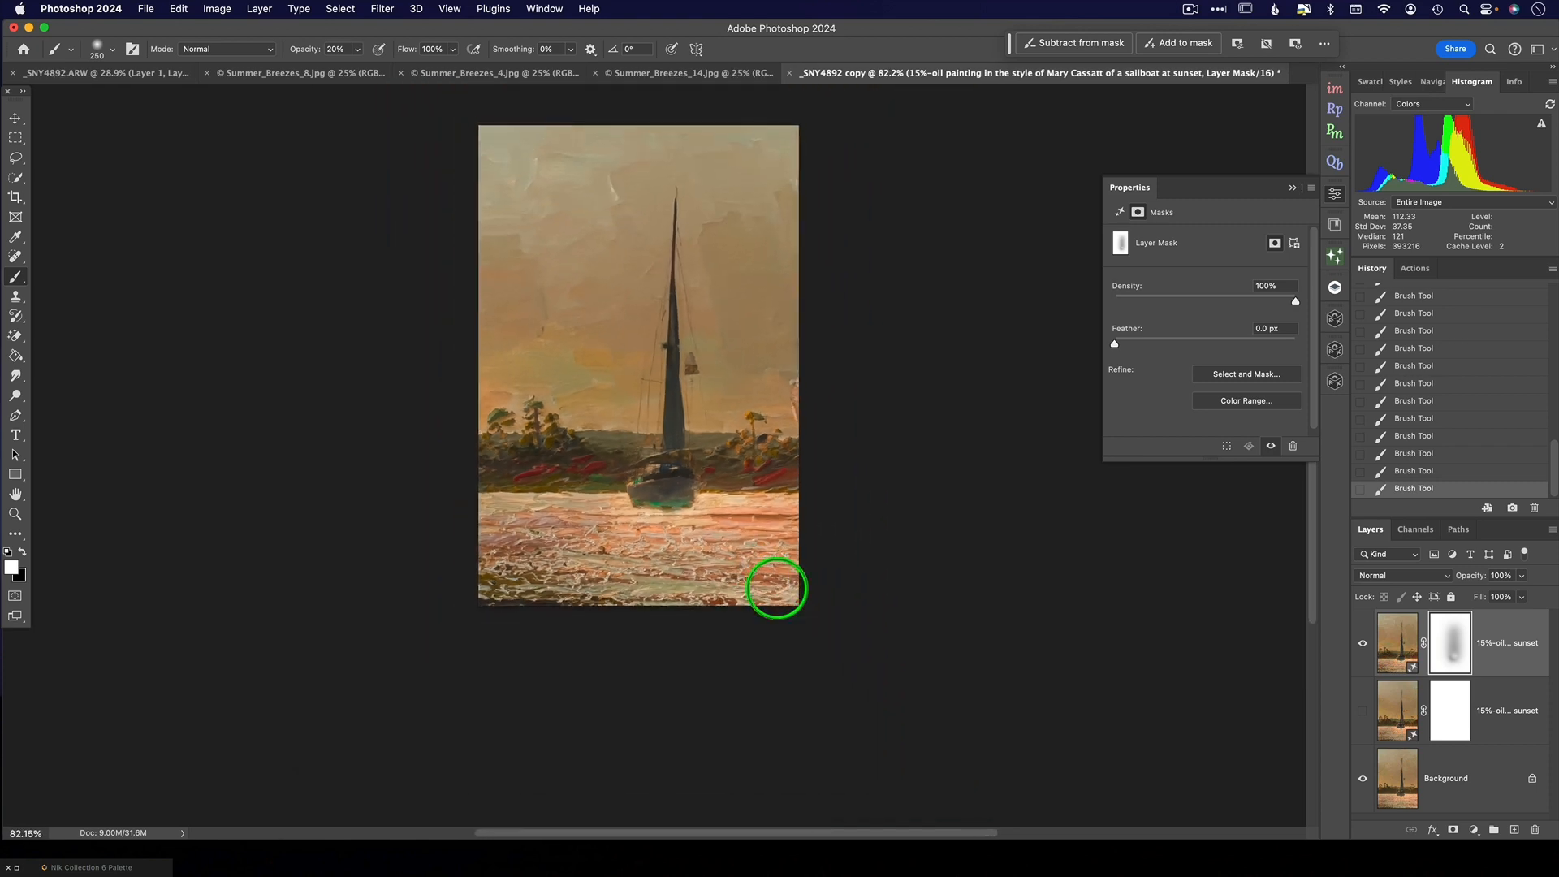
scroll(776, 591, up, 4)
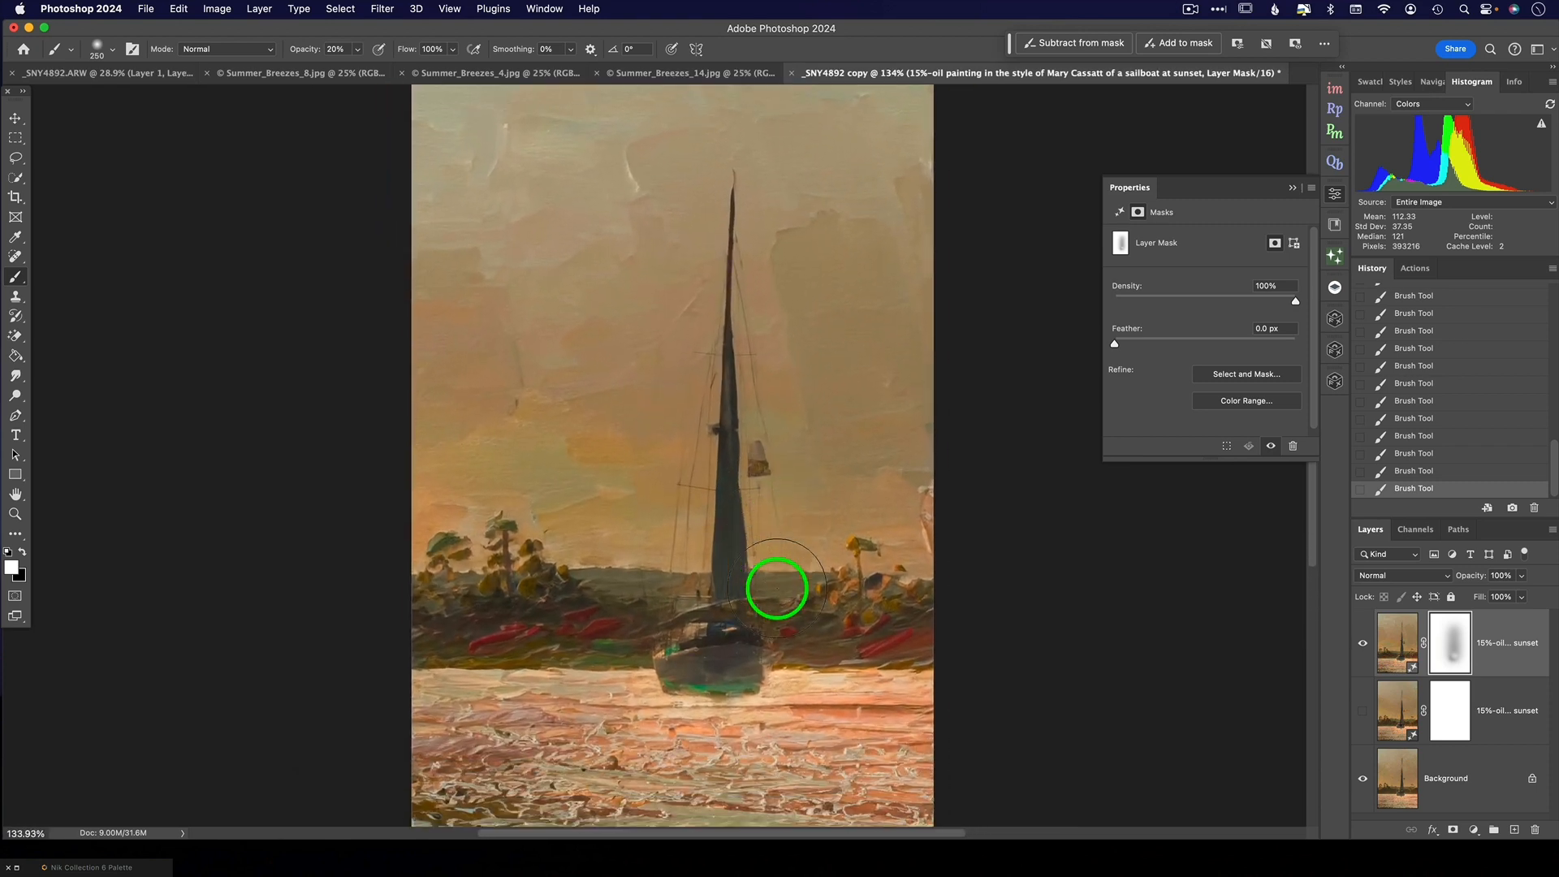
- Delete the texture layer from _SNY4892.ARW and create a 1024 px copy of the photo with TK Gen Fill
click(86, 74)
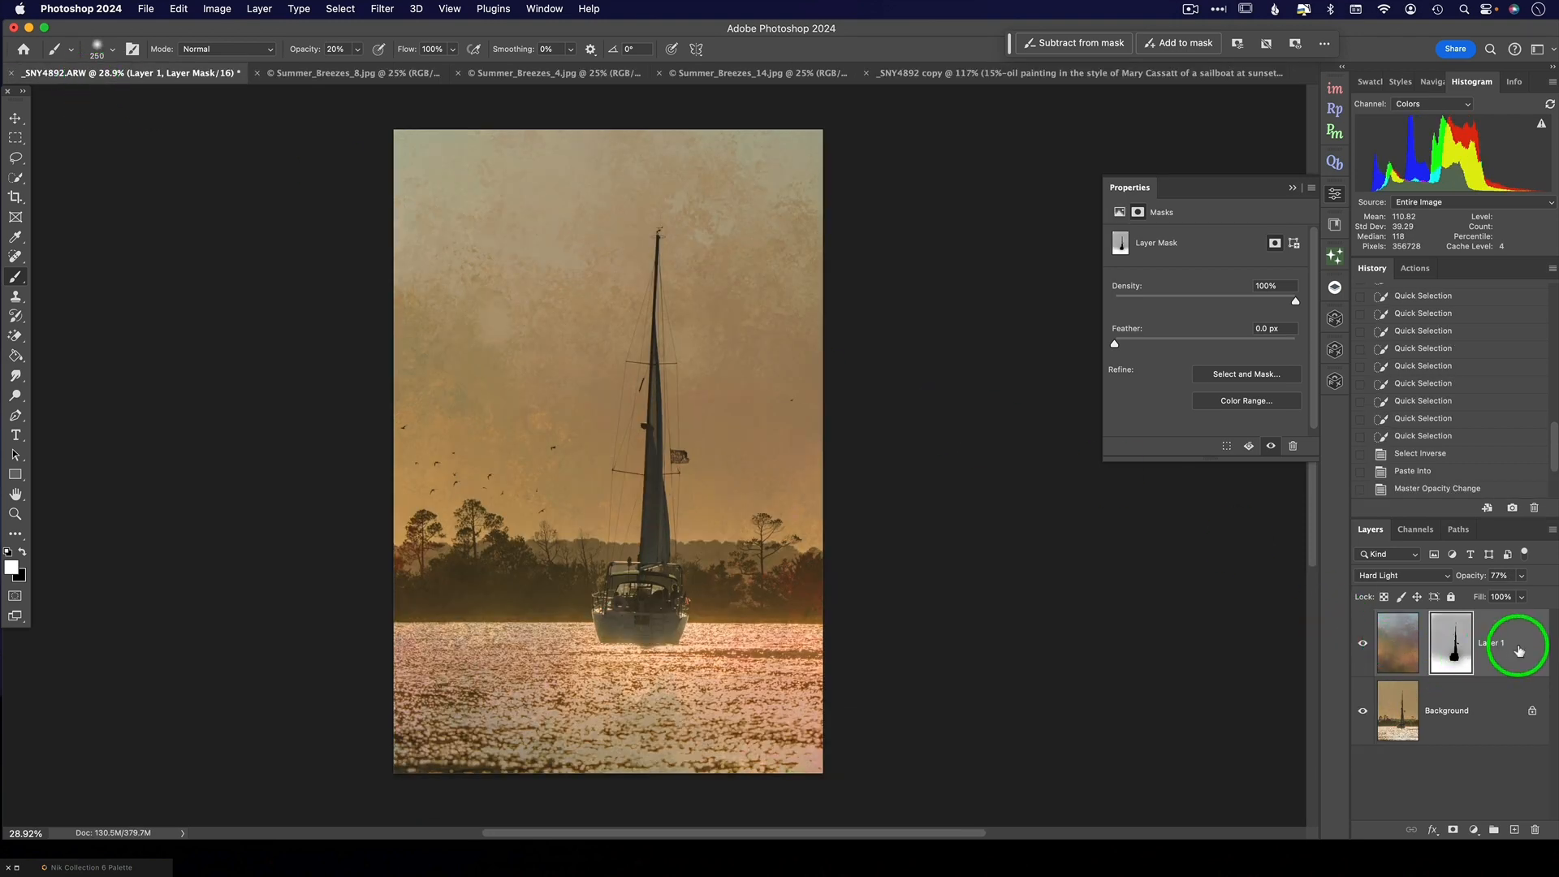
drag(1514, 647, 1532, 830)
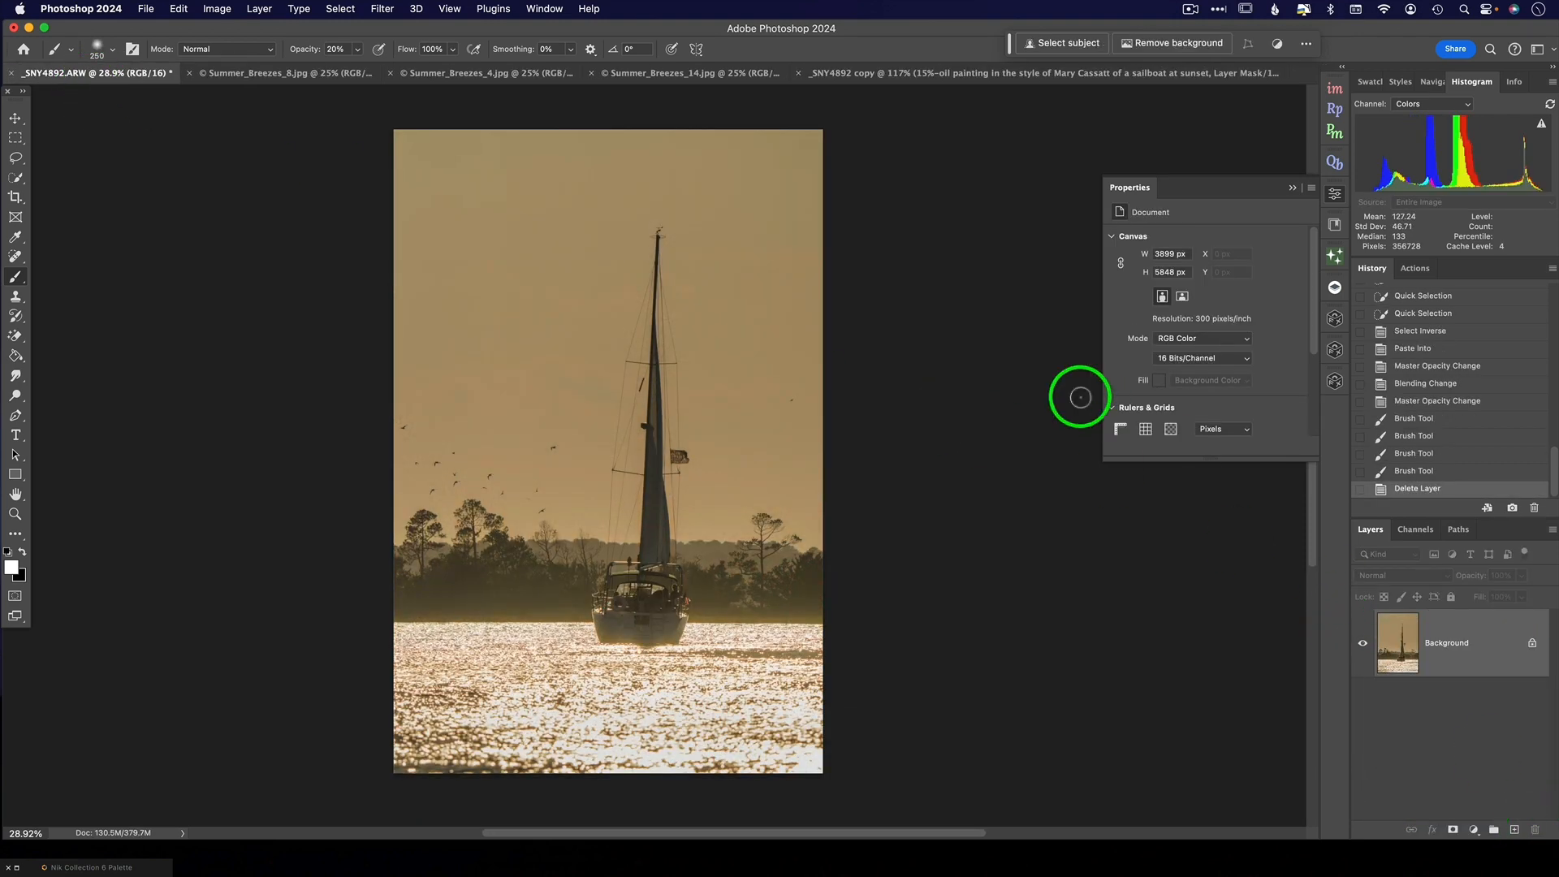
click(1334, 255)
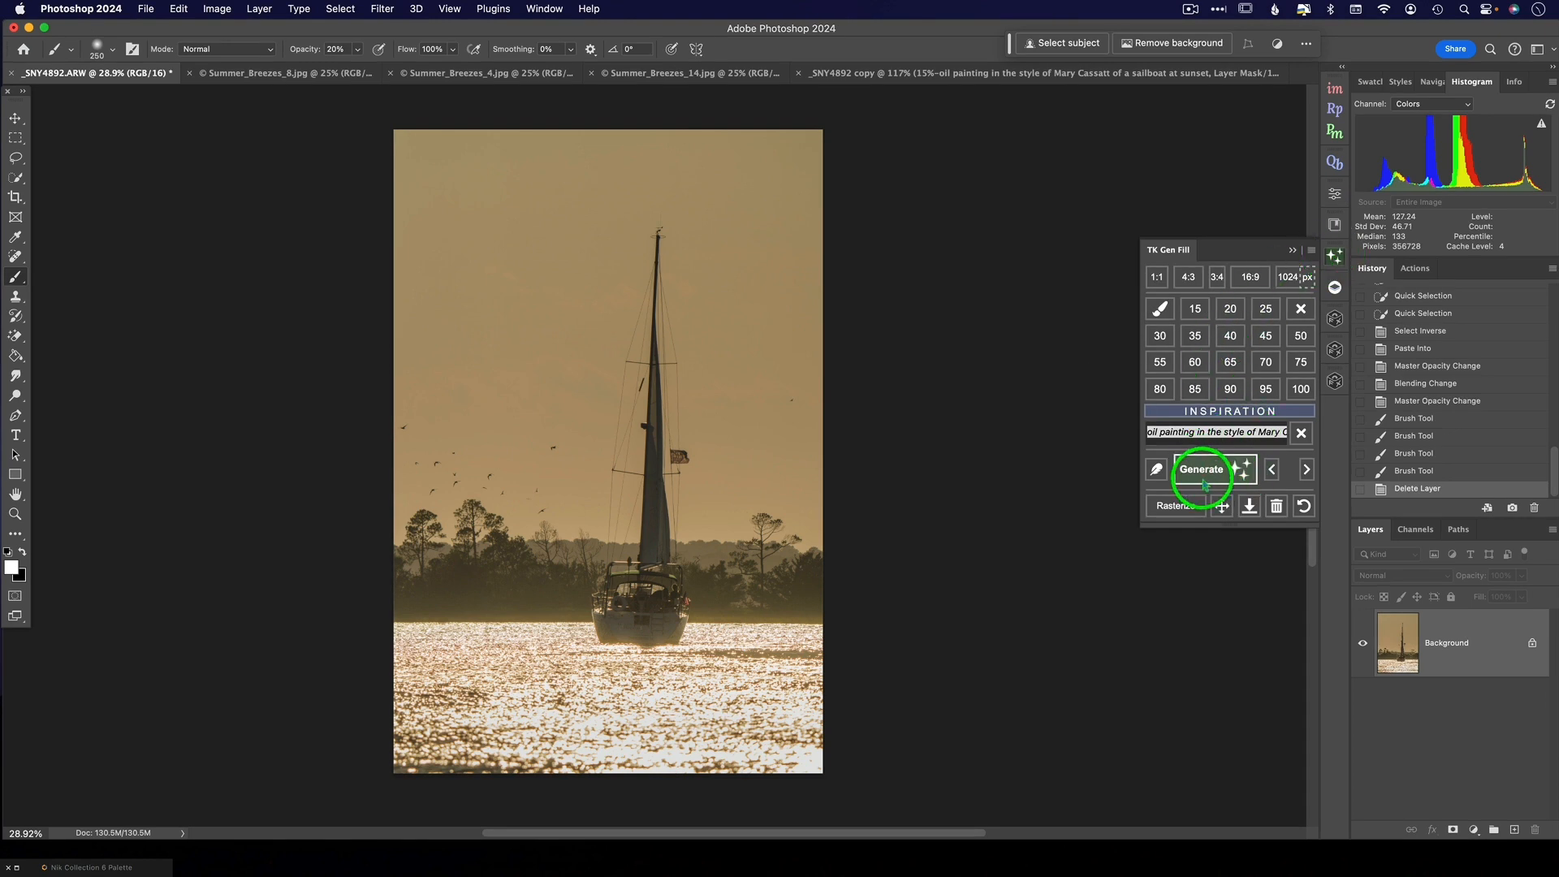
click(1289, 275)
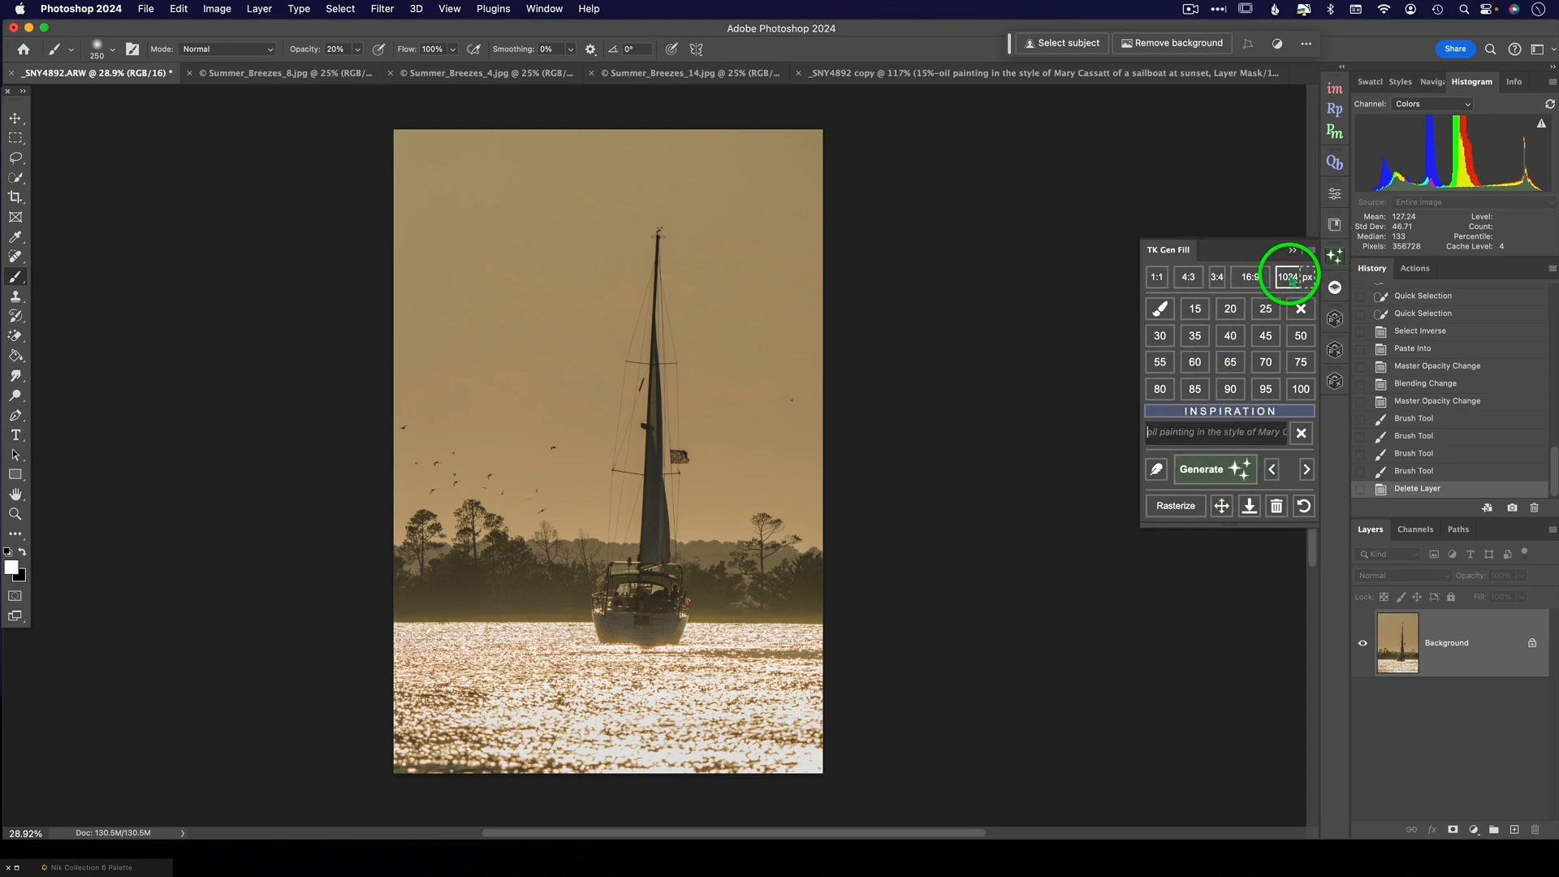
scroll(625, 266, up, 5)
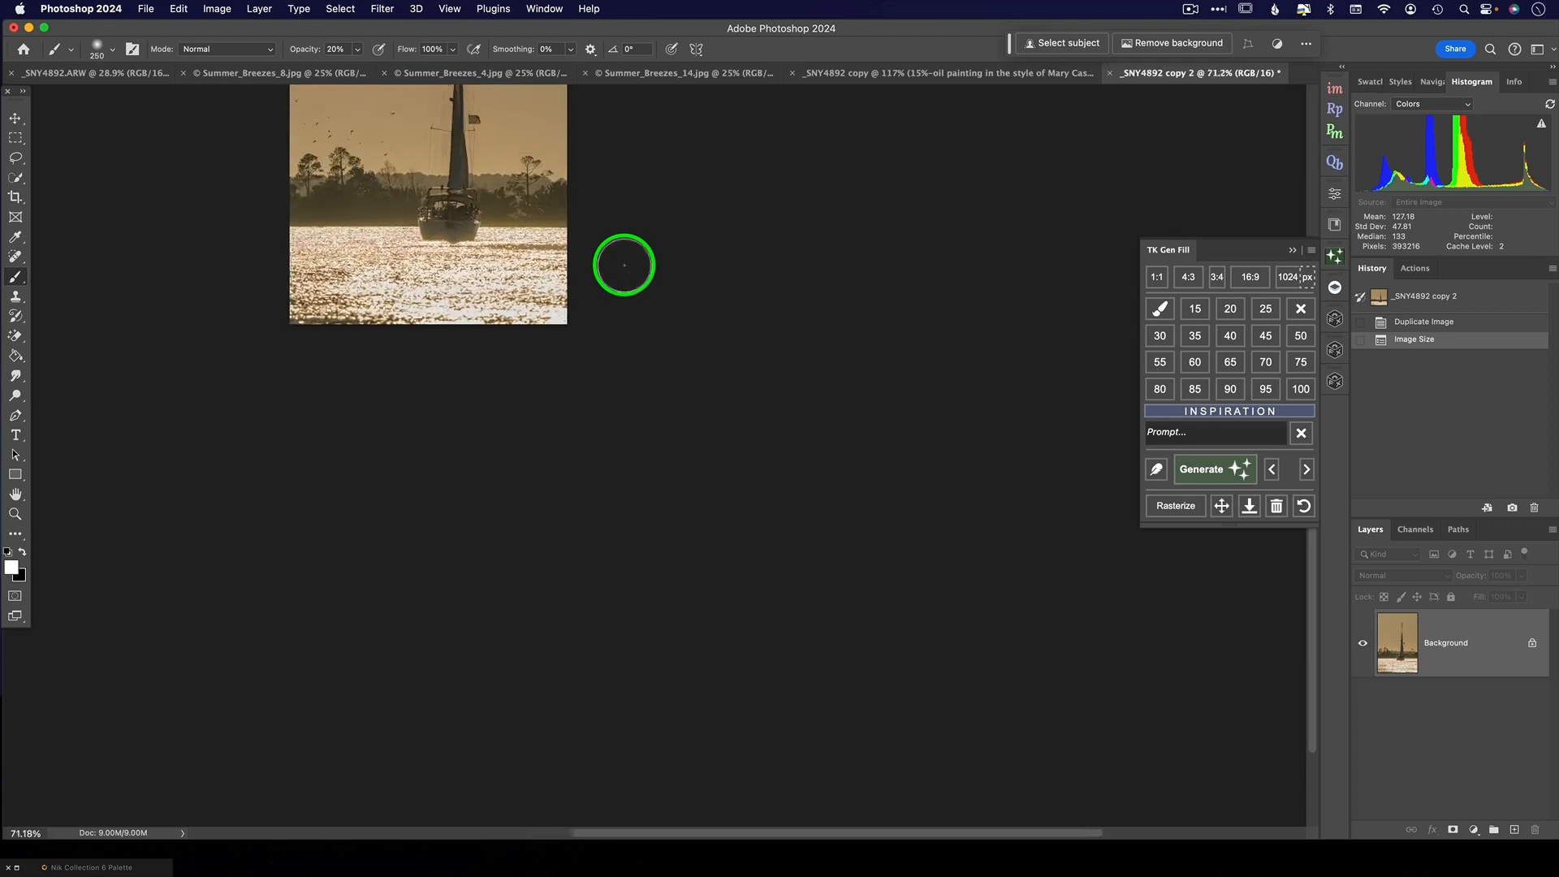
scroll(624, 265, up, 5)
scroll(624, 266, left, 4)
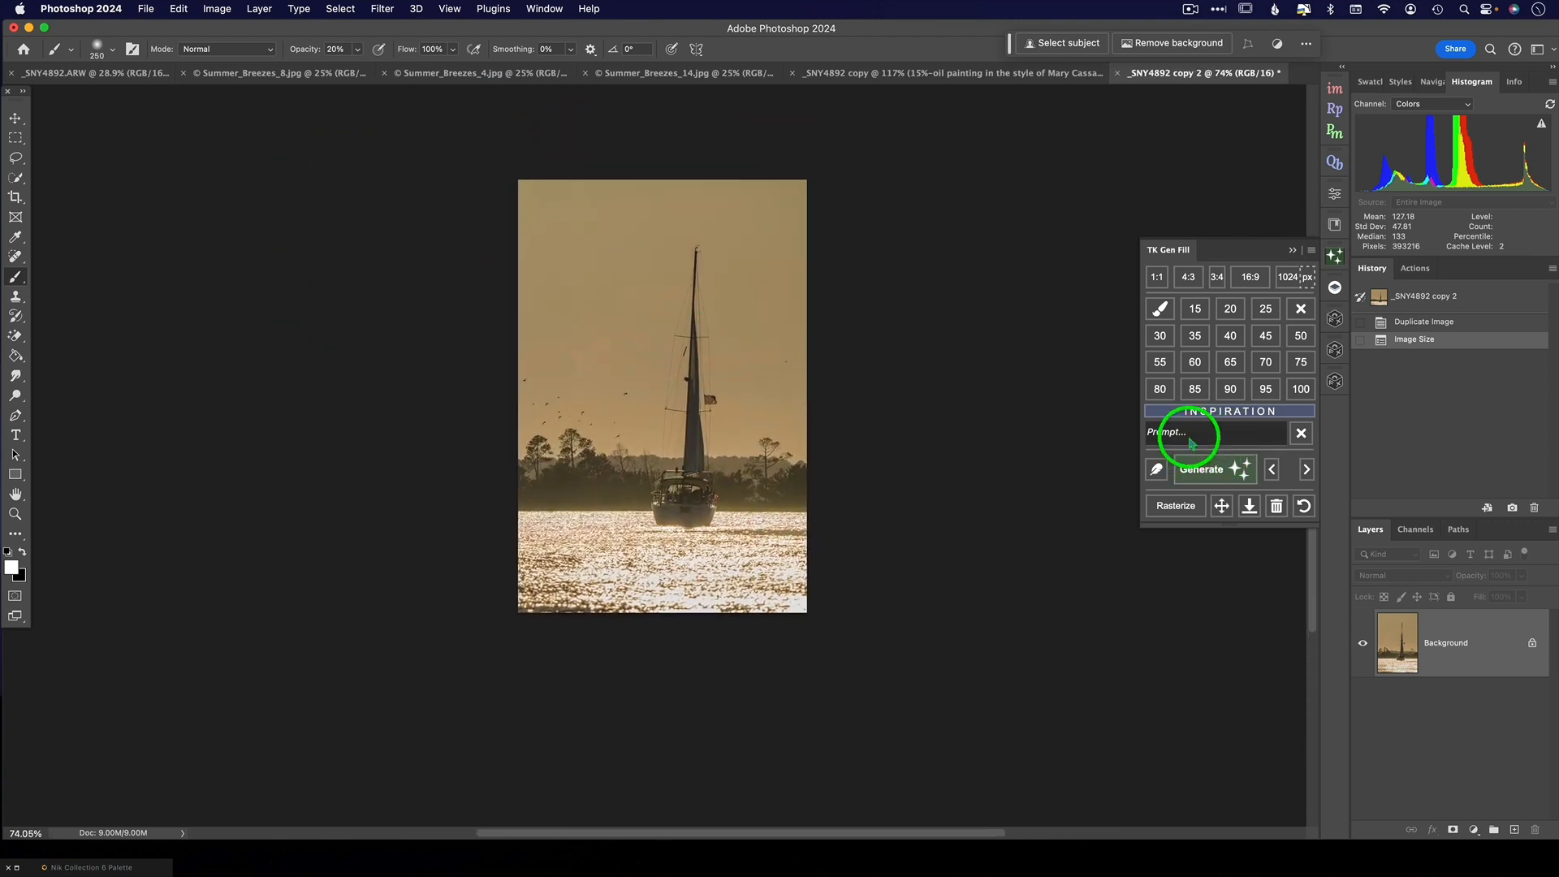
- Generate a 15% fill on the untextured copy with the prompt "oil painting in the style of Mary Cassatt of a sailboat at sunset"
click(1189, 436)
click(1194, 309)
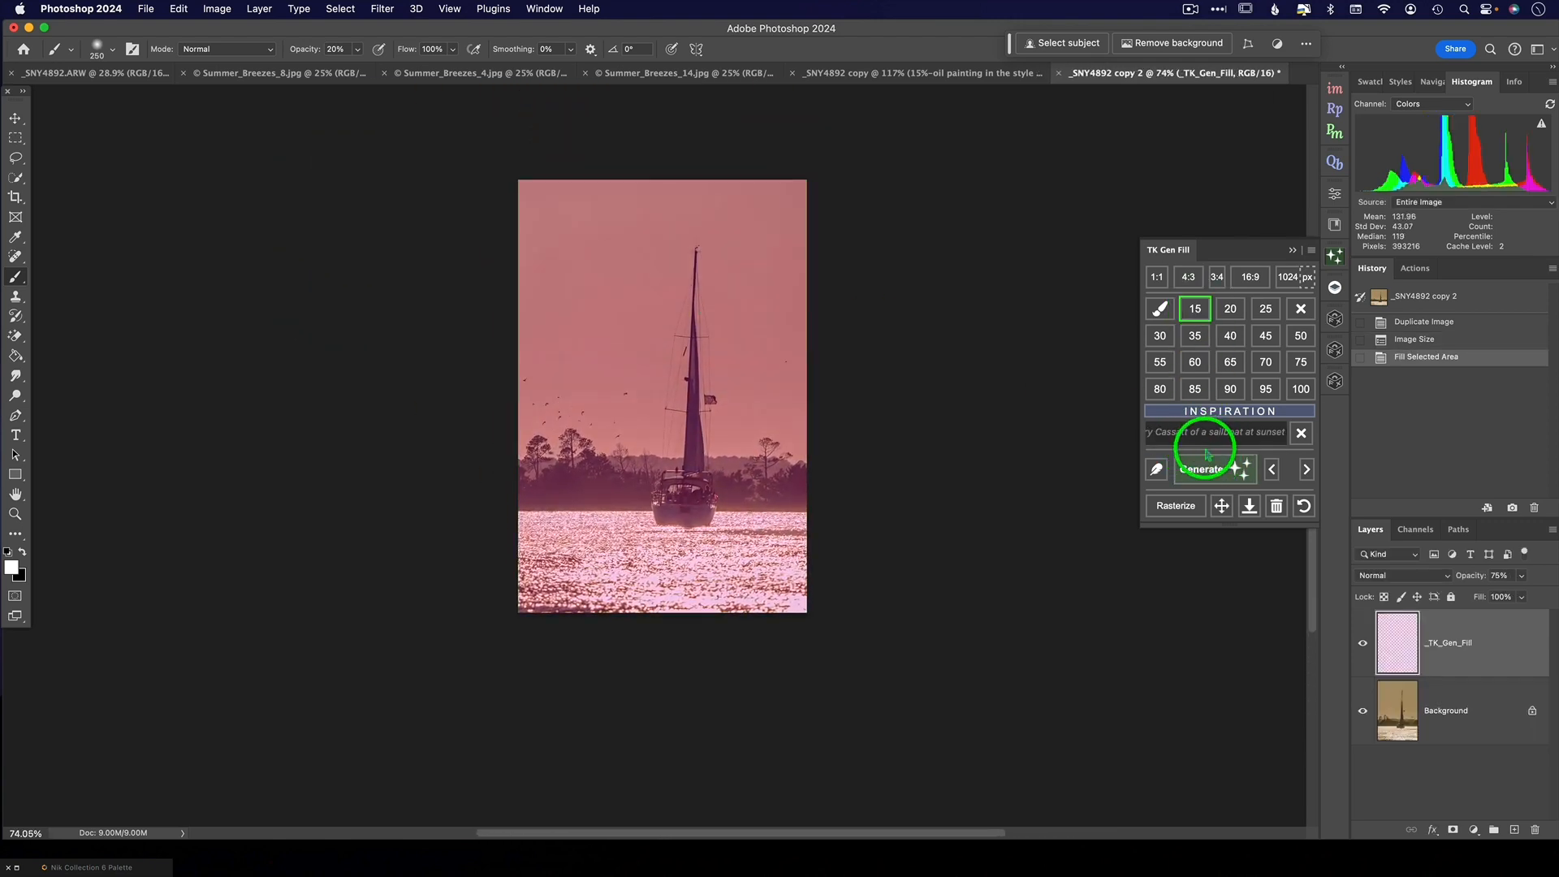
click(1214, 469)
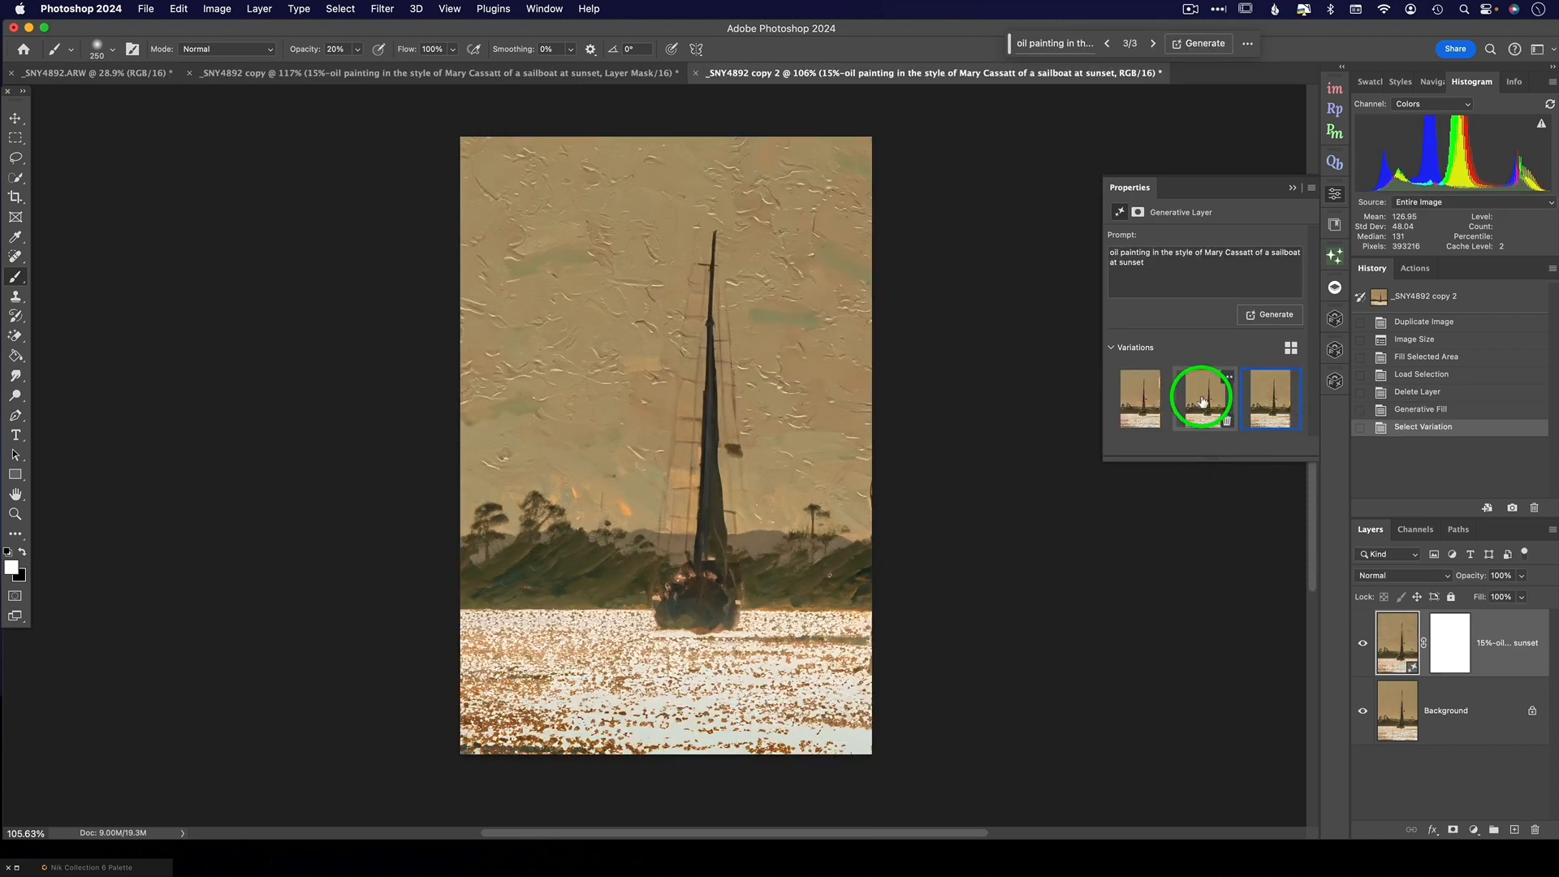
- Preview the generated variations of the untextured copy, ending on the third one
click(1202, 401)
click(1144, 396)
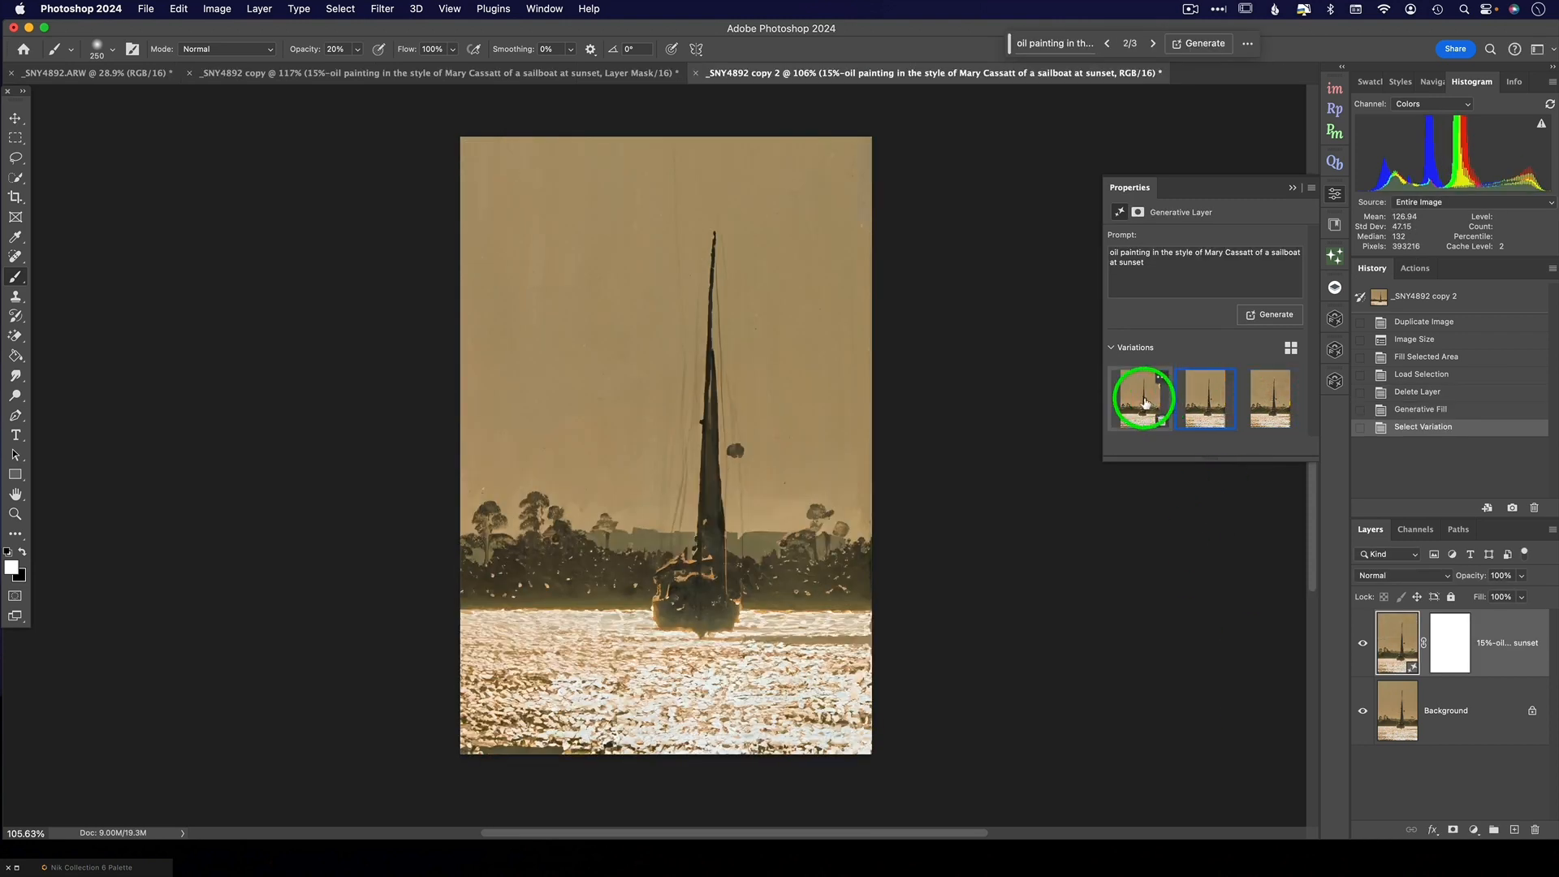
click(1212, 401)
click(1274, 400)
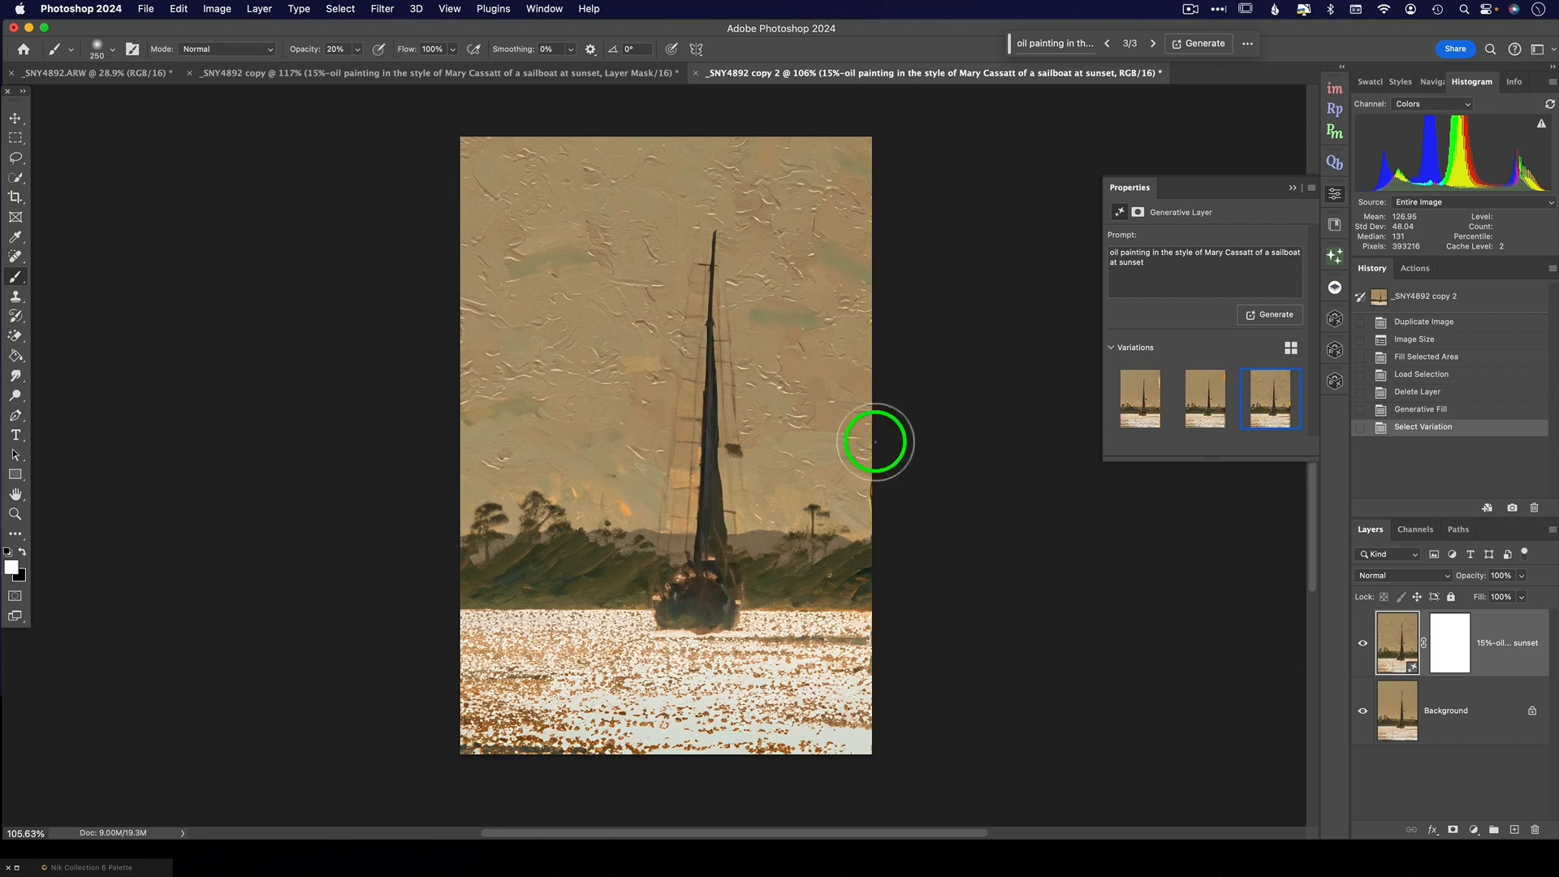
- Compare the textured painting in _SNY4892 copy with the variations of the untextured _SNY4892 copy 2
click(367, 72)
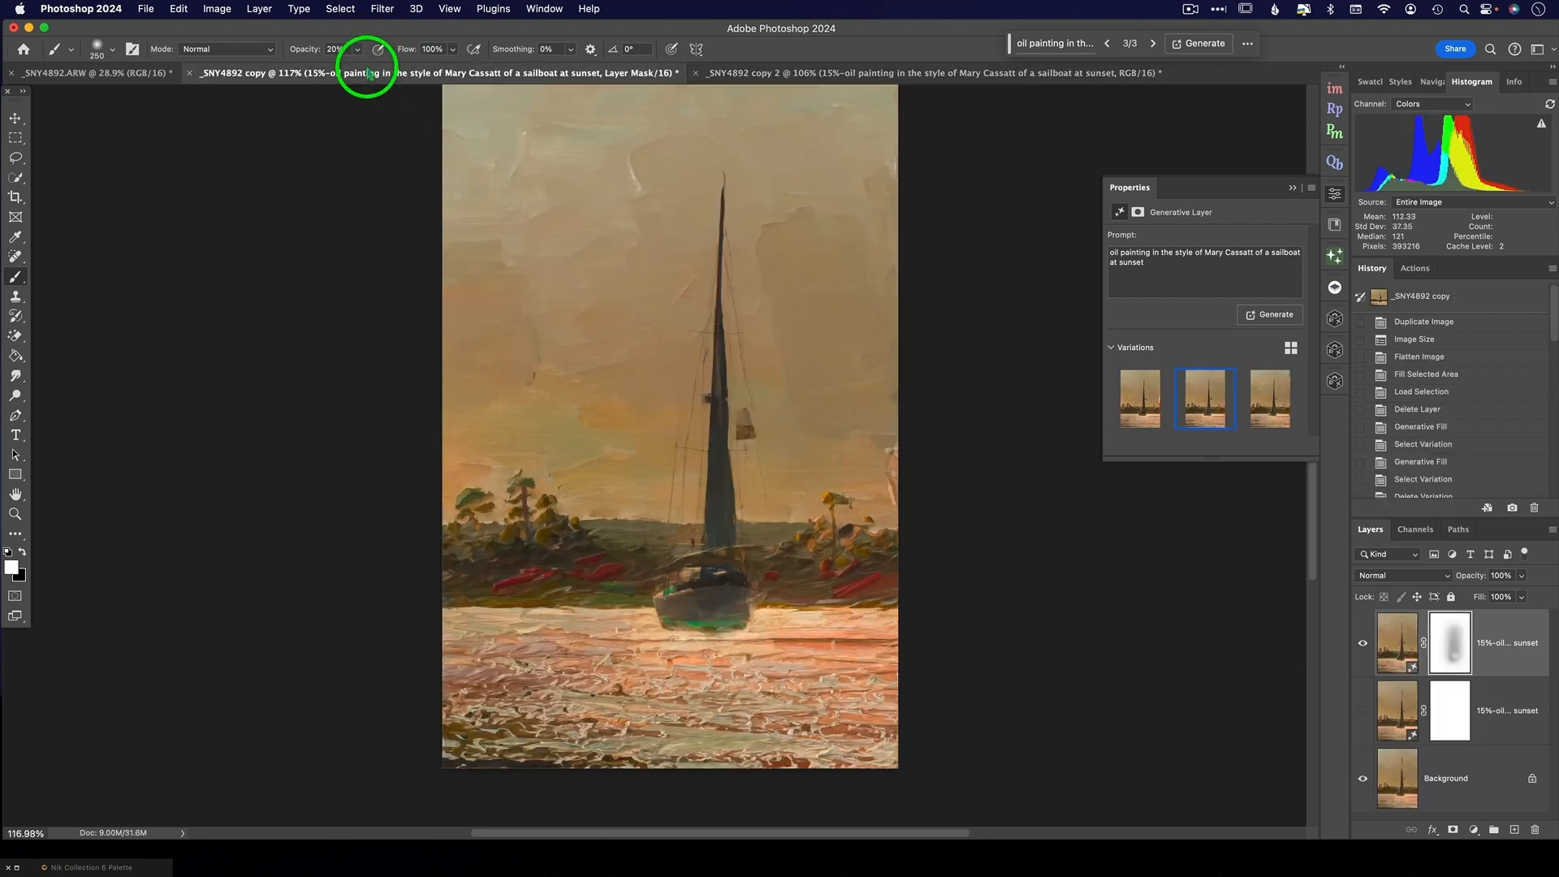
scroll(689, 357, up, 2)
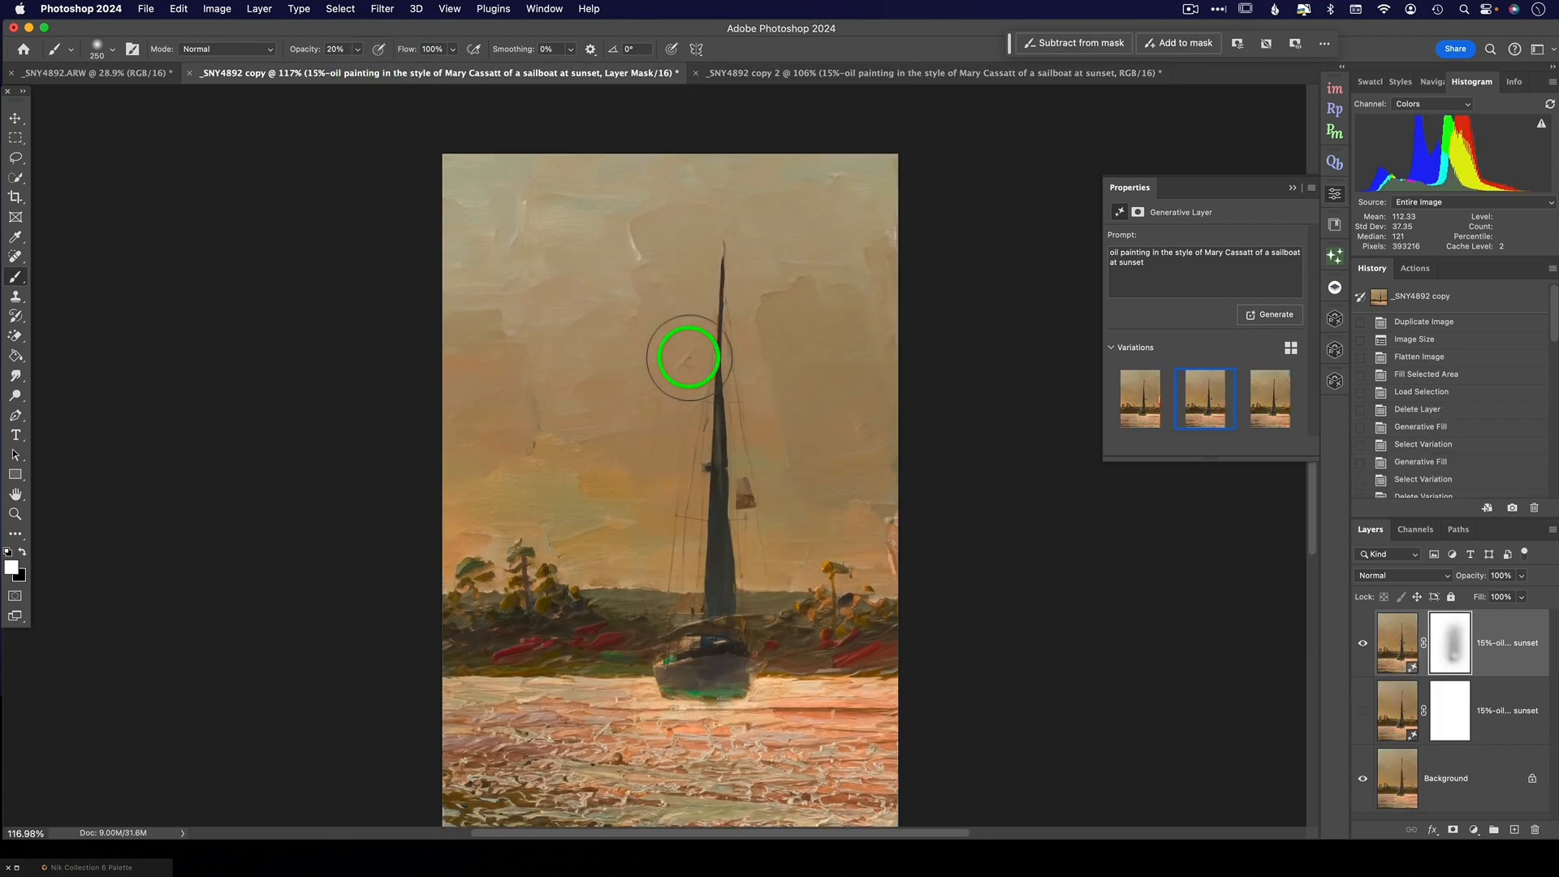
scroll(688, 358, down, 2)
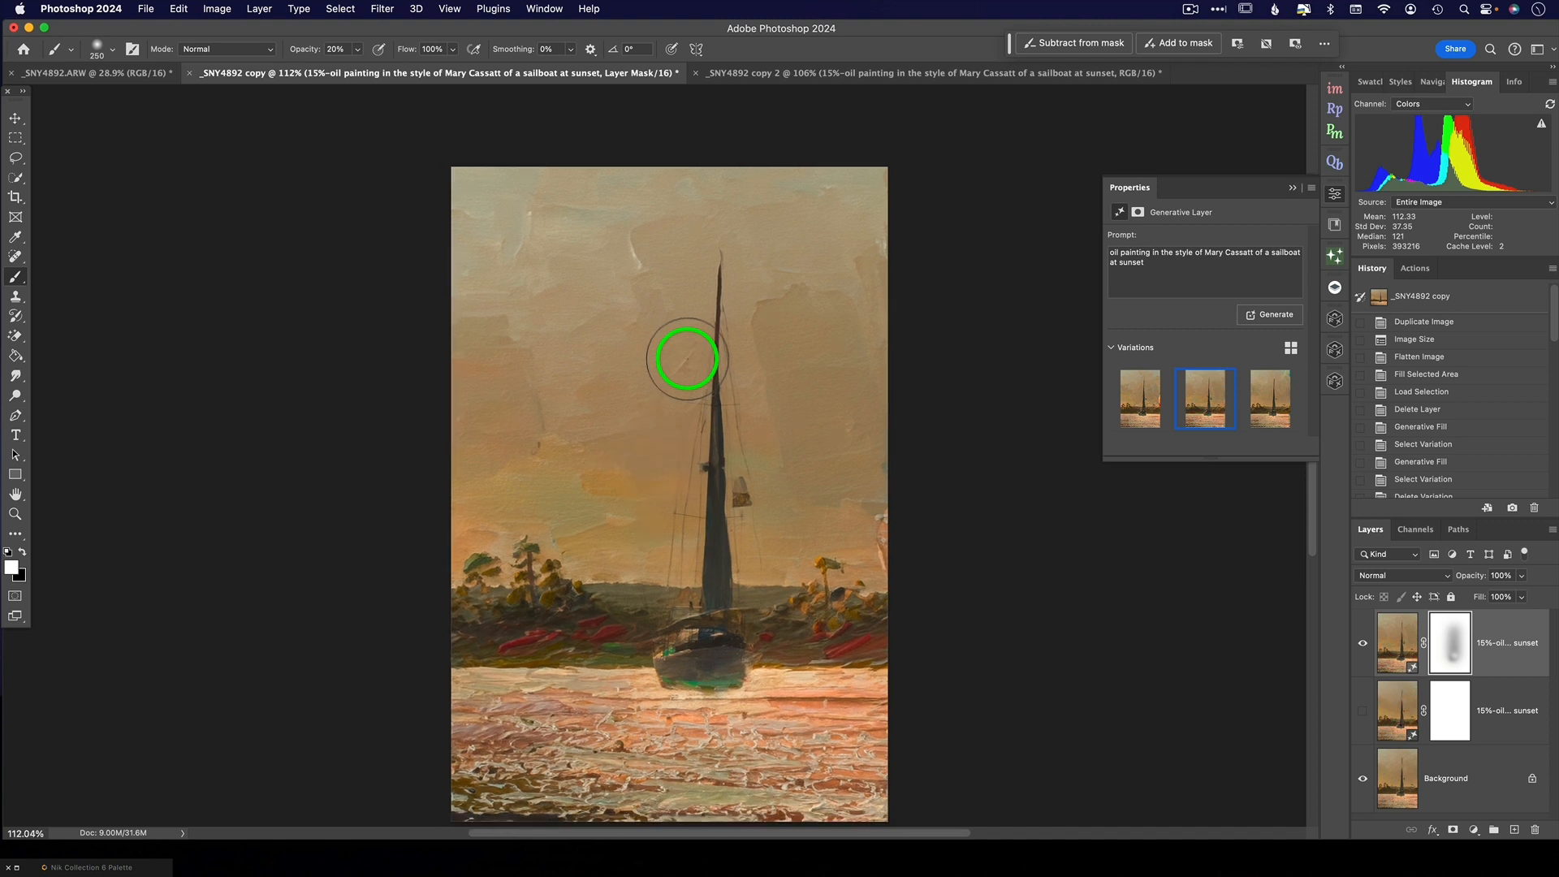
scroll(687, 358, right, 1)
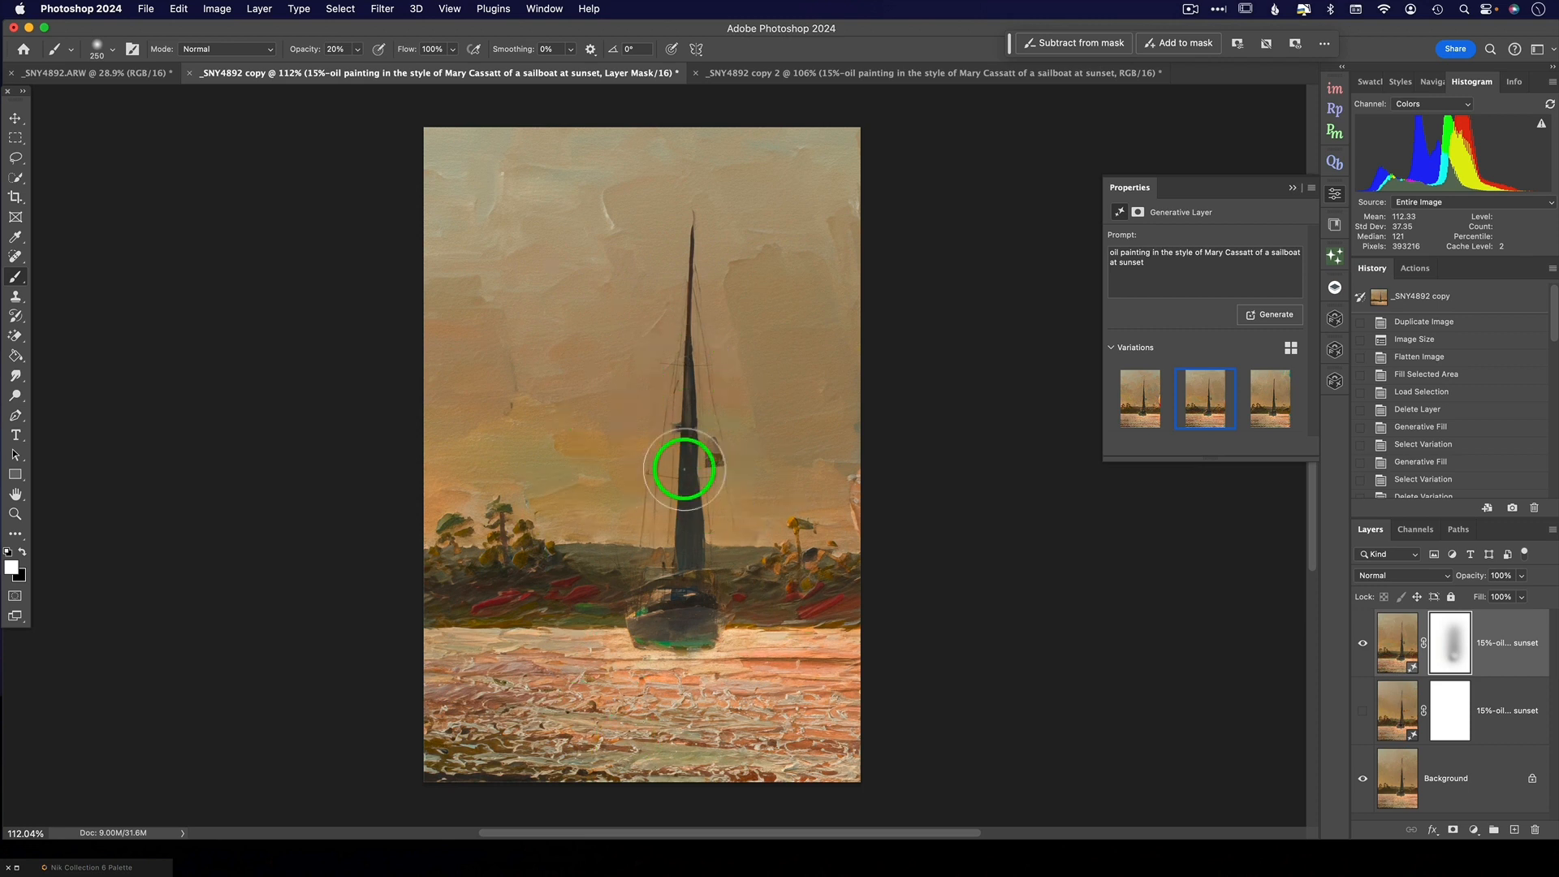
click(958, 75)
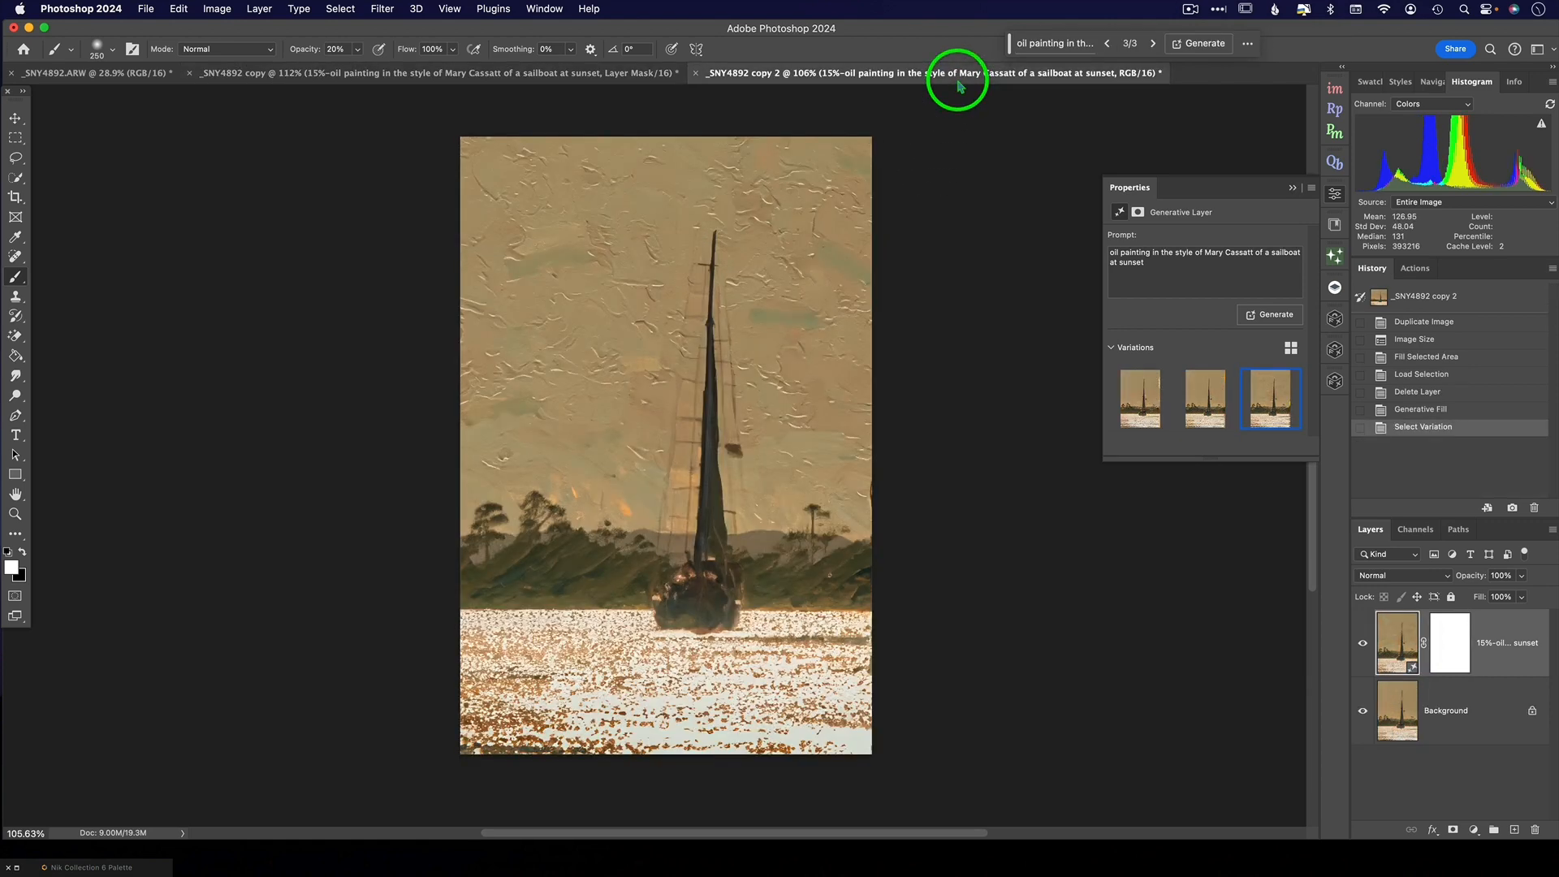
click(1210, 406)
click(1134, 409)
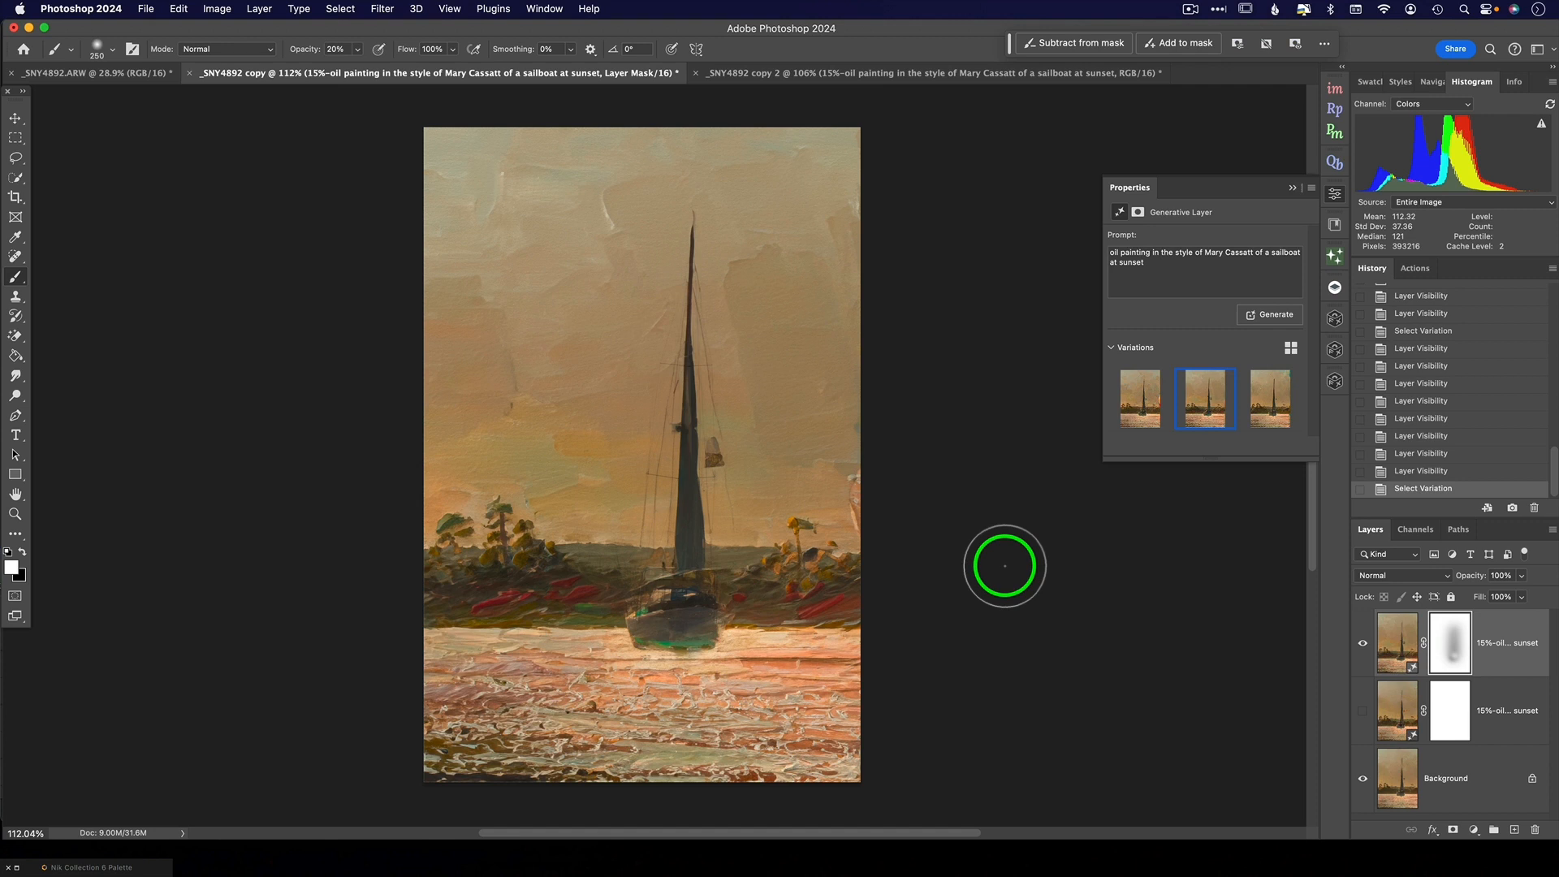
click(147, 11)
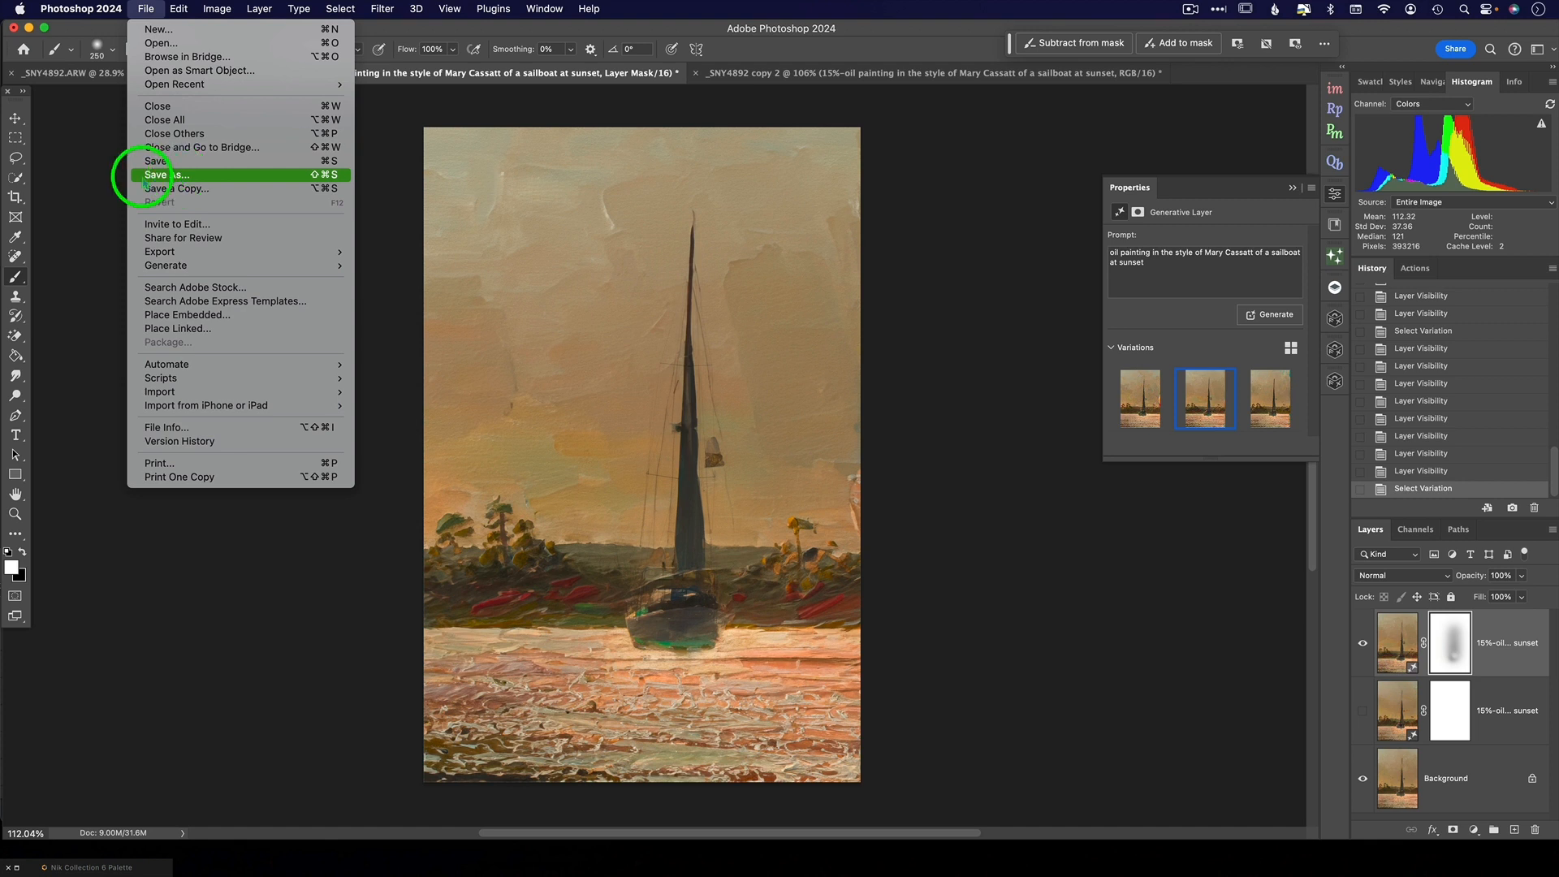
click(101, 188)
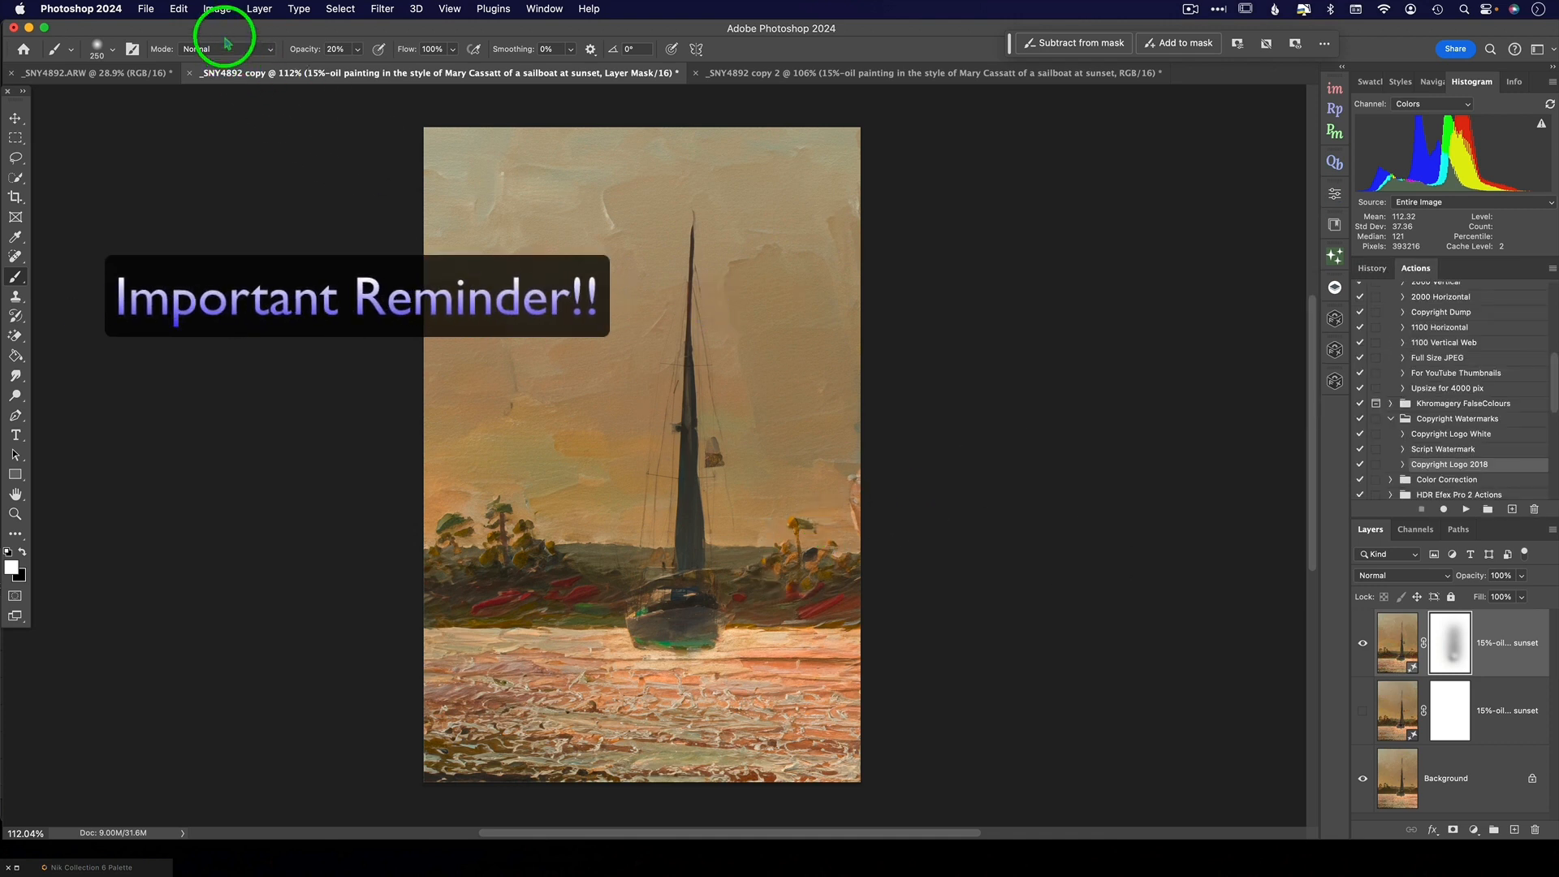
- Check the pixel dimensions of _SNY4892 copy in Image Size and close the dialog without changes
click(217, 10)
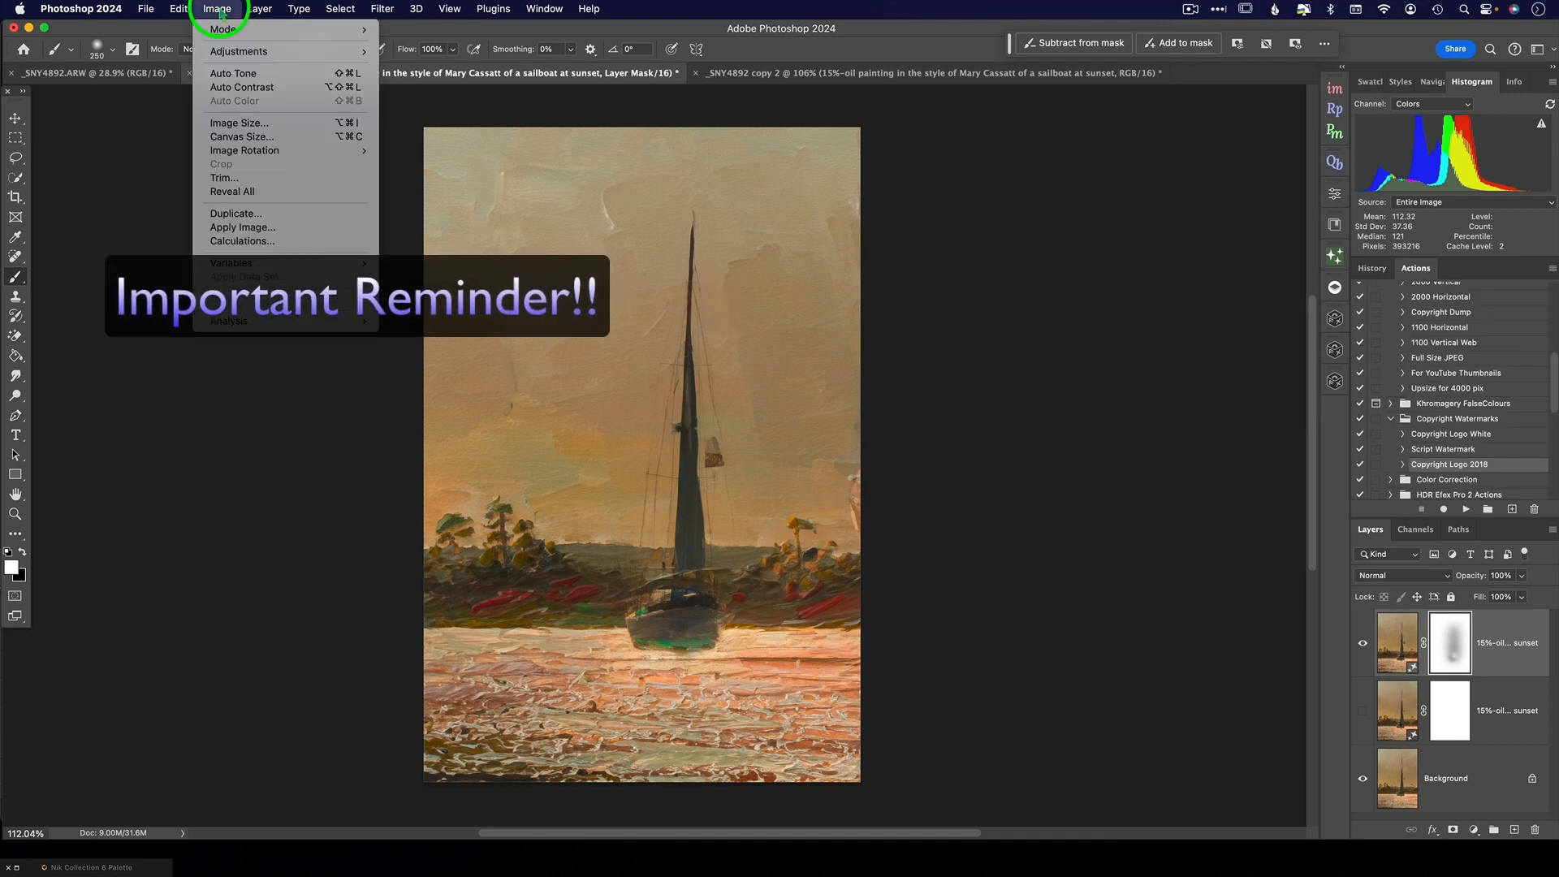
click(243, 123)
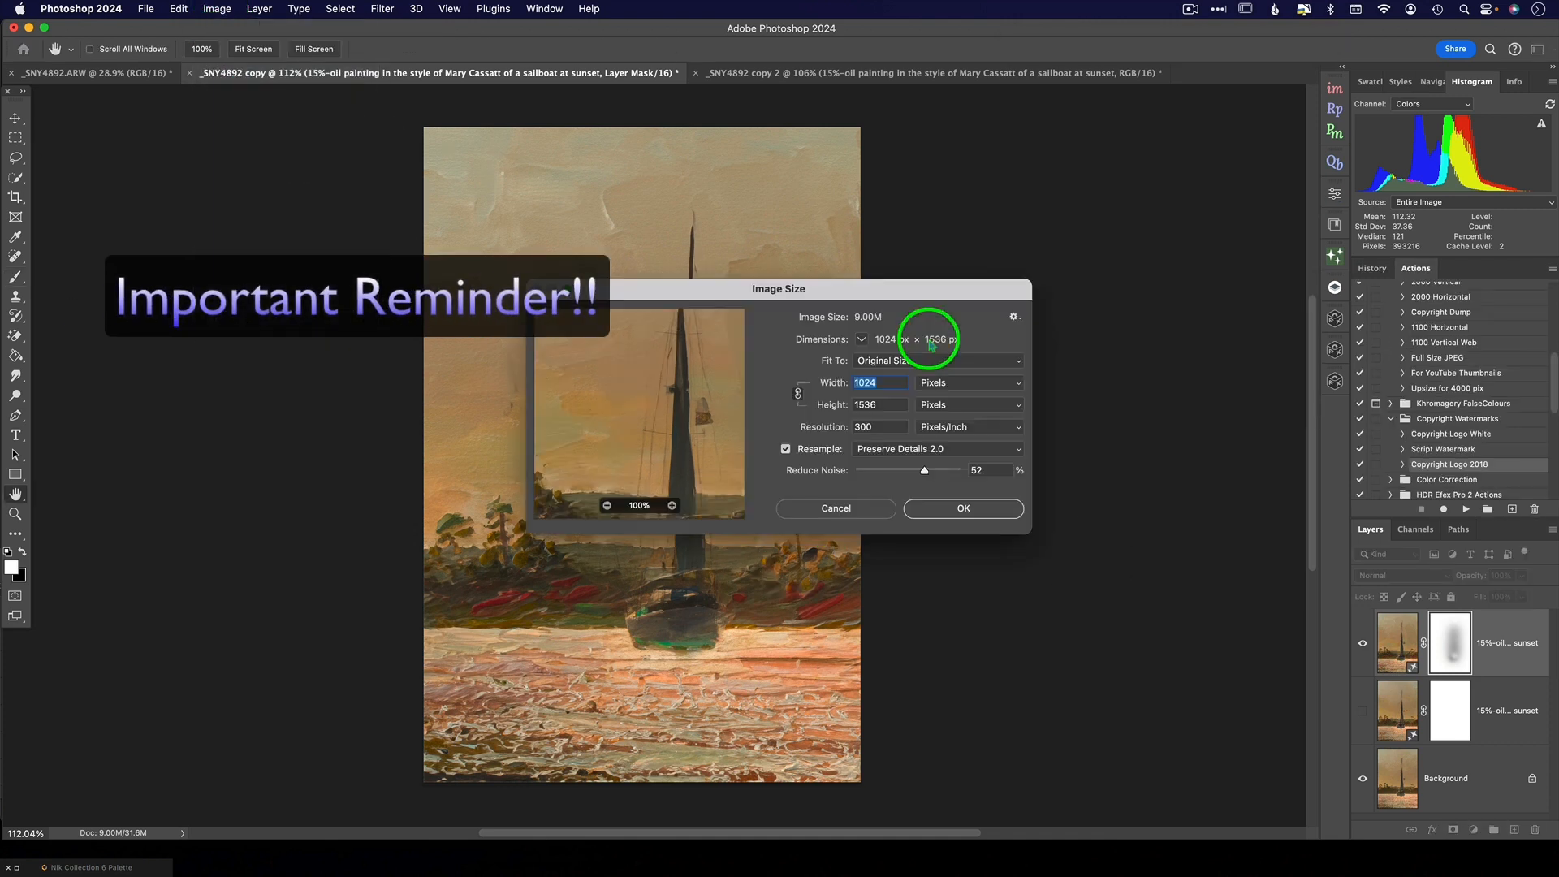
click(828, 511)
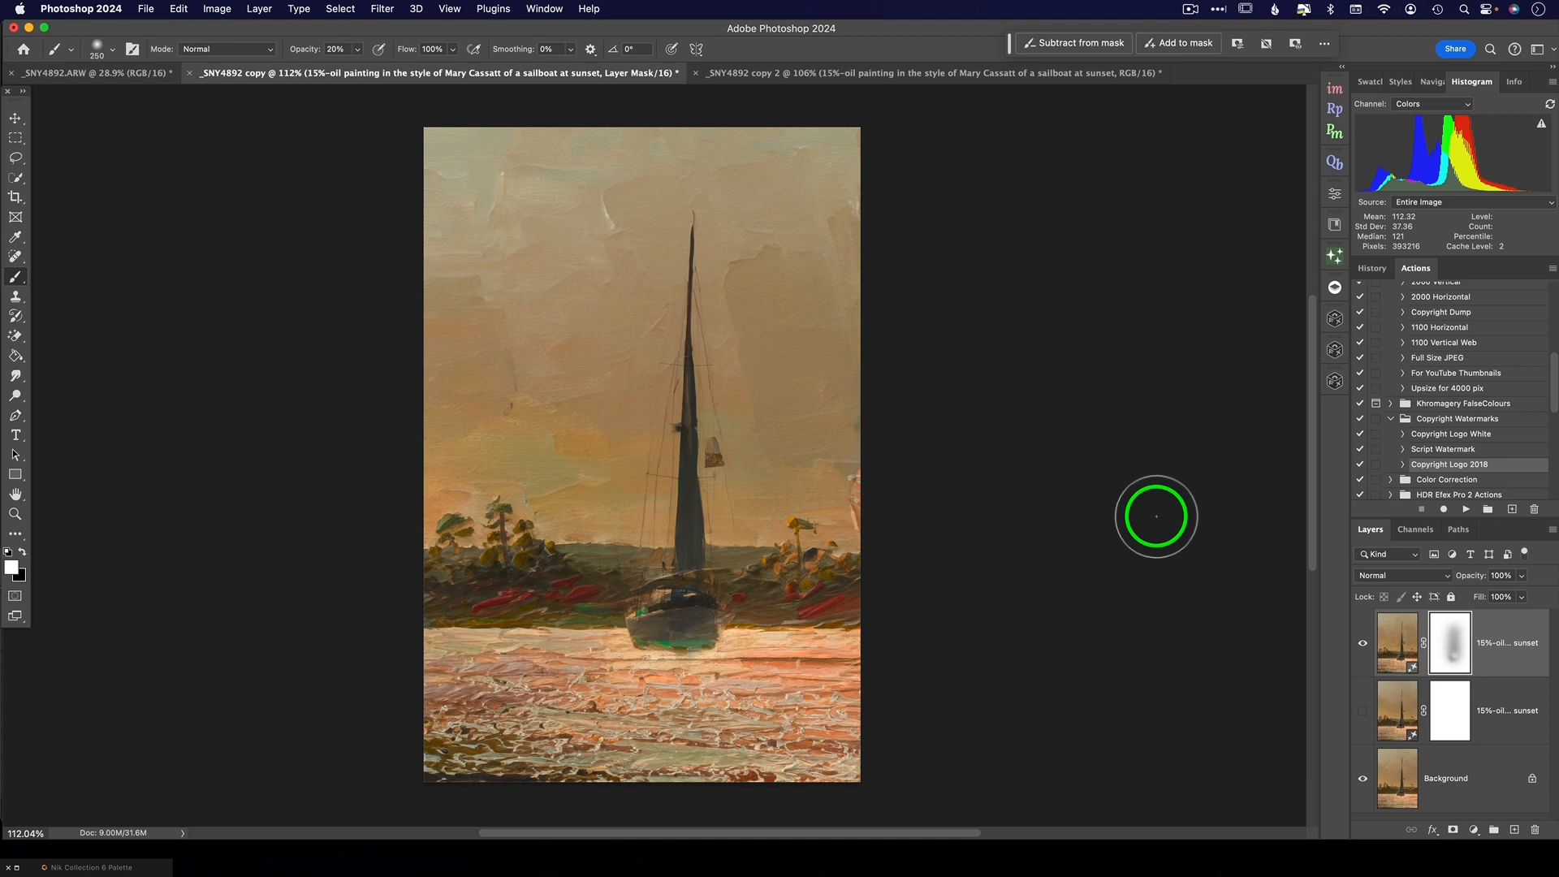
click(904, 587)
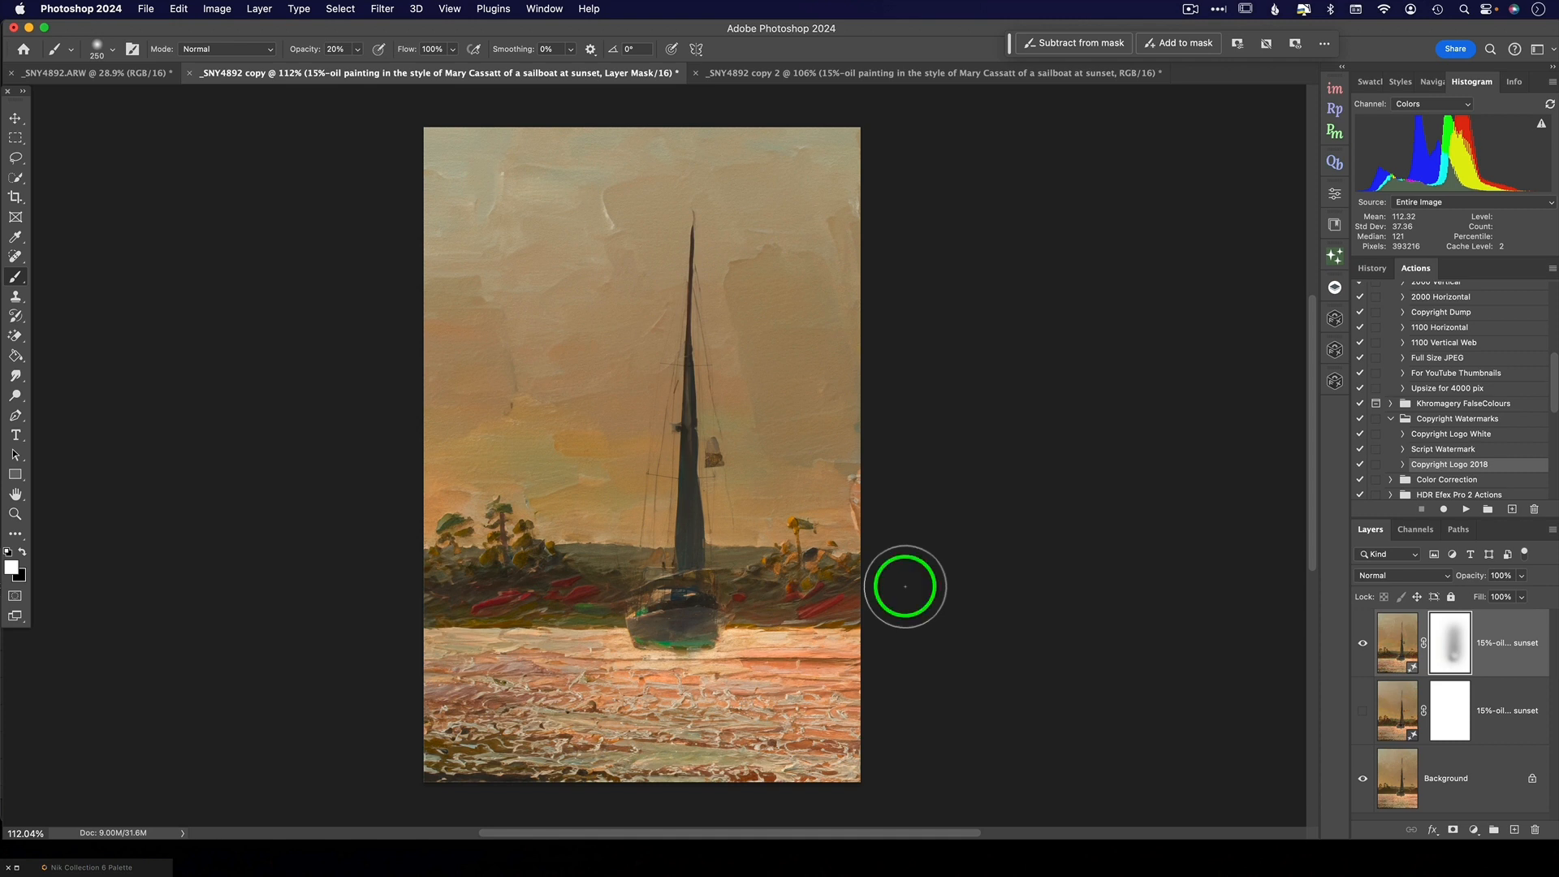